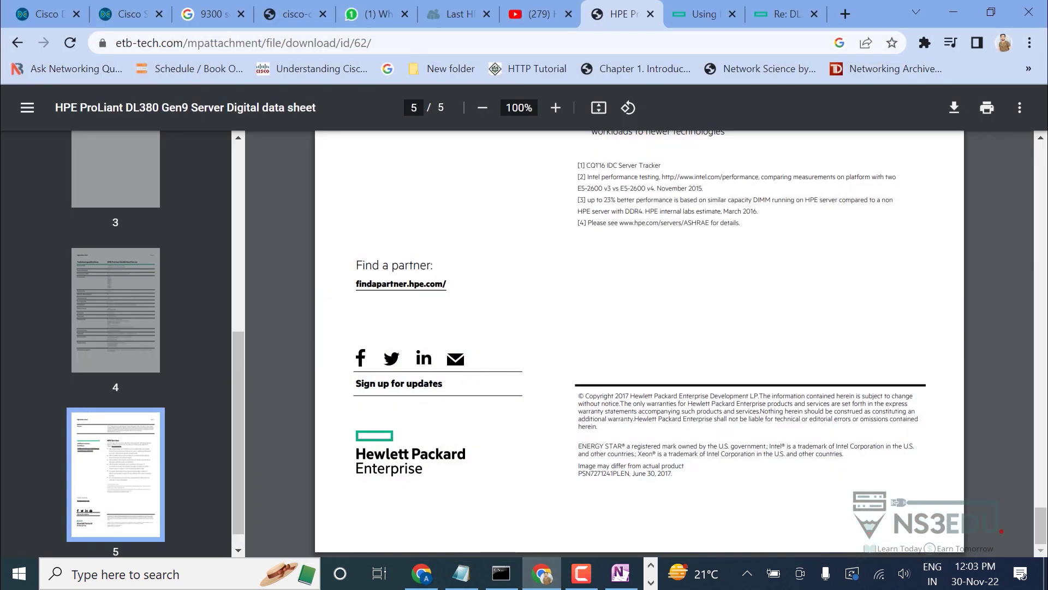
Open a new Chrome tab beside the DNA Center and HPE datasheet tabs.
left_click(845, 13)
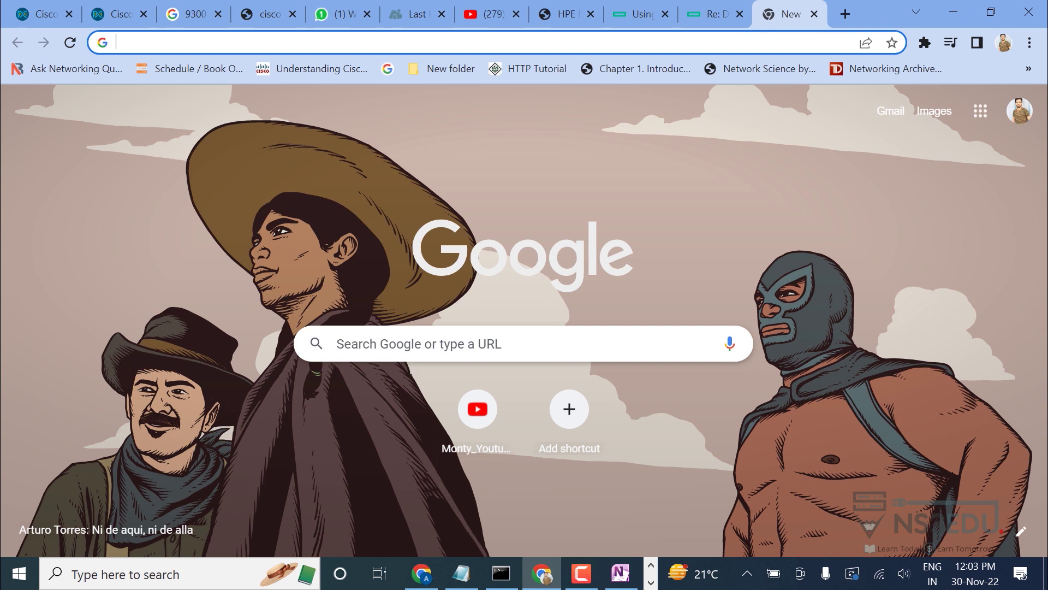
Search 'dna center', open Cisco's Compatibility Matrix and start a New Deployment check.
type("dna center compatibility matrix")
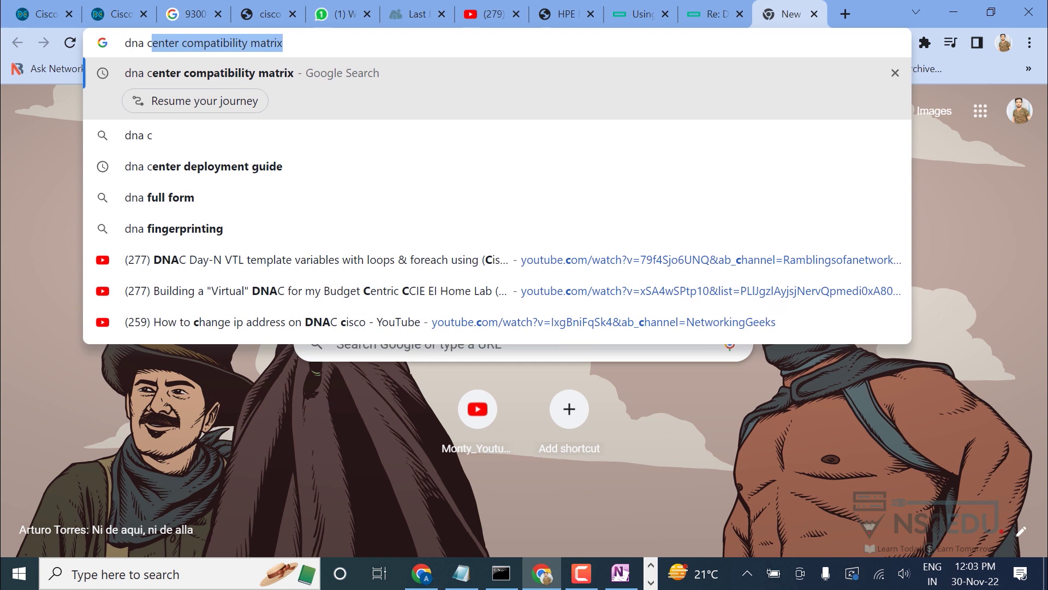
key("Return")
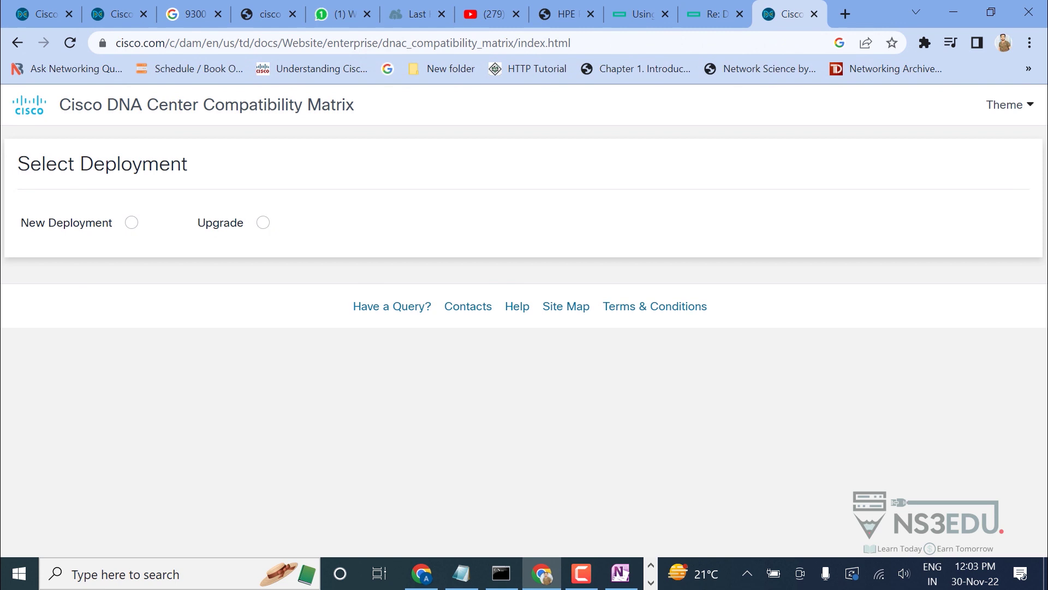
left_click(131, 222)
left_click(145, 363)
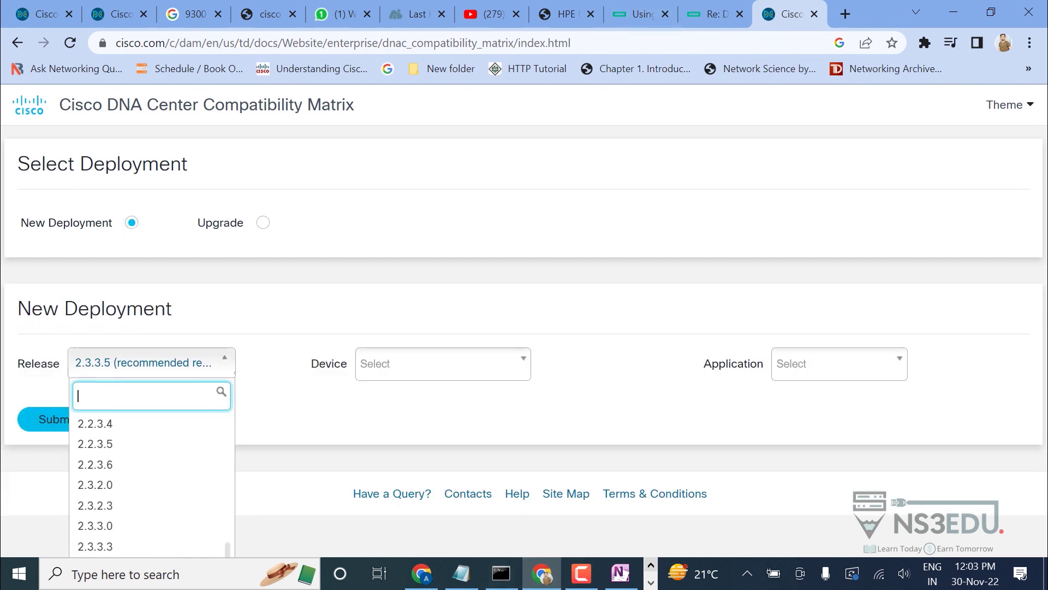
Open DNA Center's About dialog to confirm the installed version is 1.3.3.9.
left_click(651, 581)
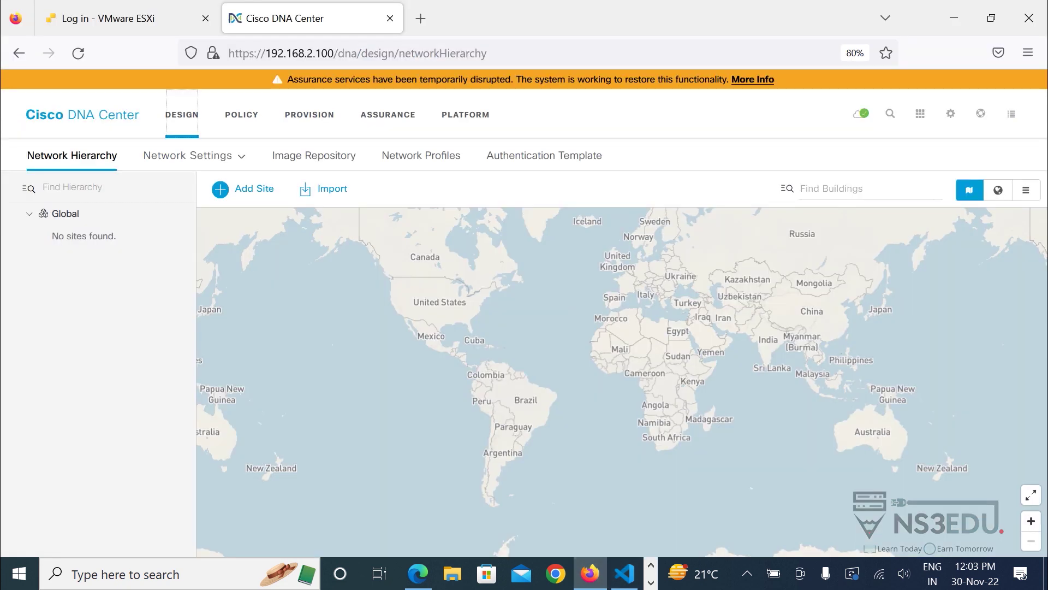
left_click(950, 114)
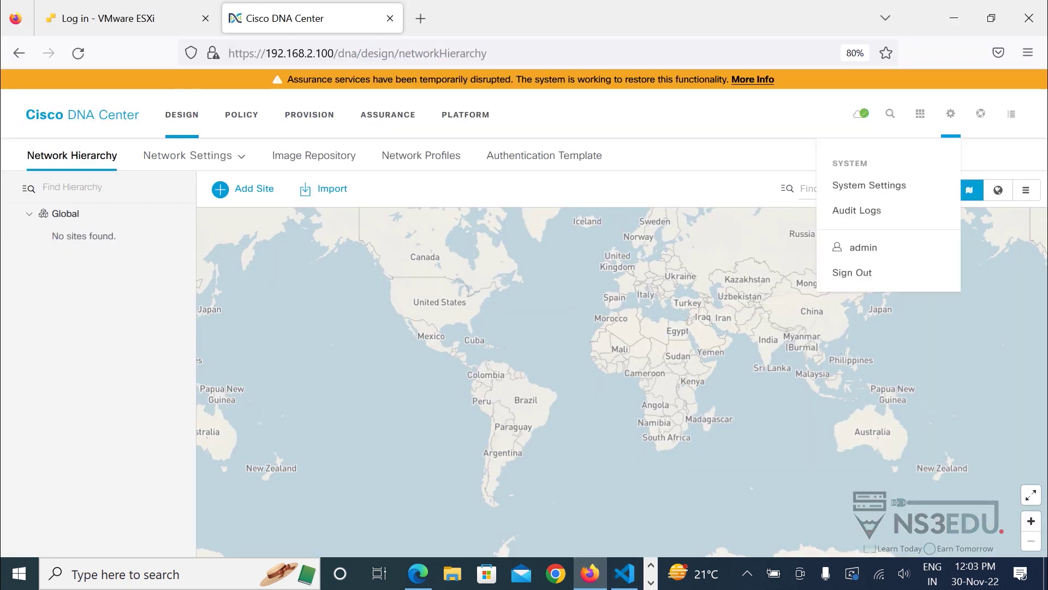
left_click(980, 113)
left_click(852, 156)
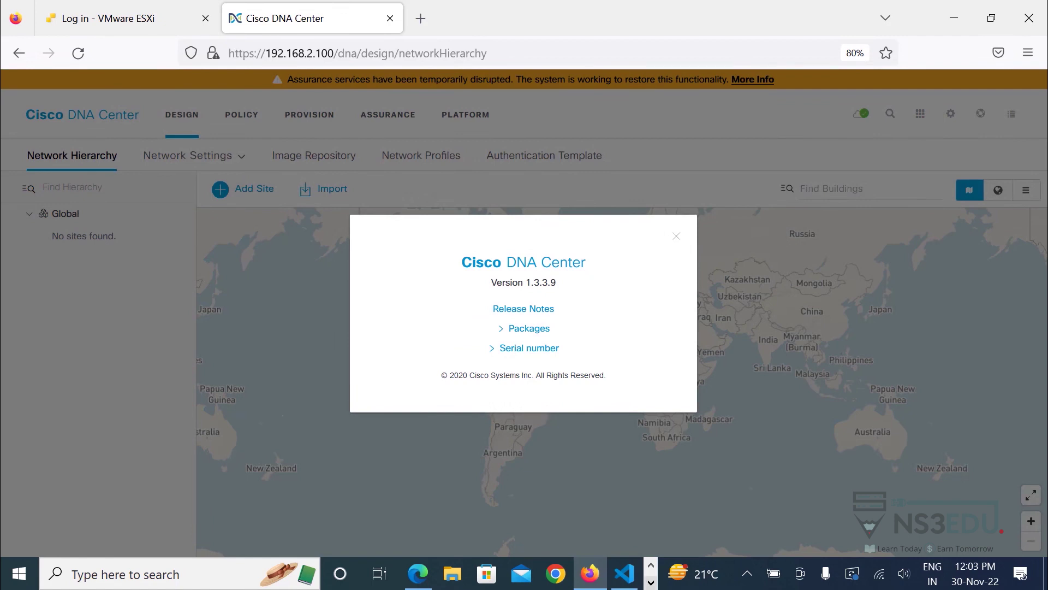
Back in the compatibility matrix, set Release to 1.3.3.9 and Device to Switch.
left_click(650, 582)
left_click(542, 574)
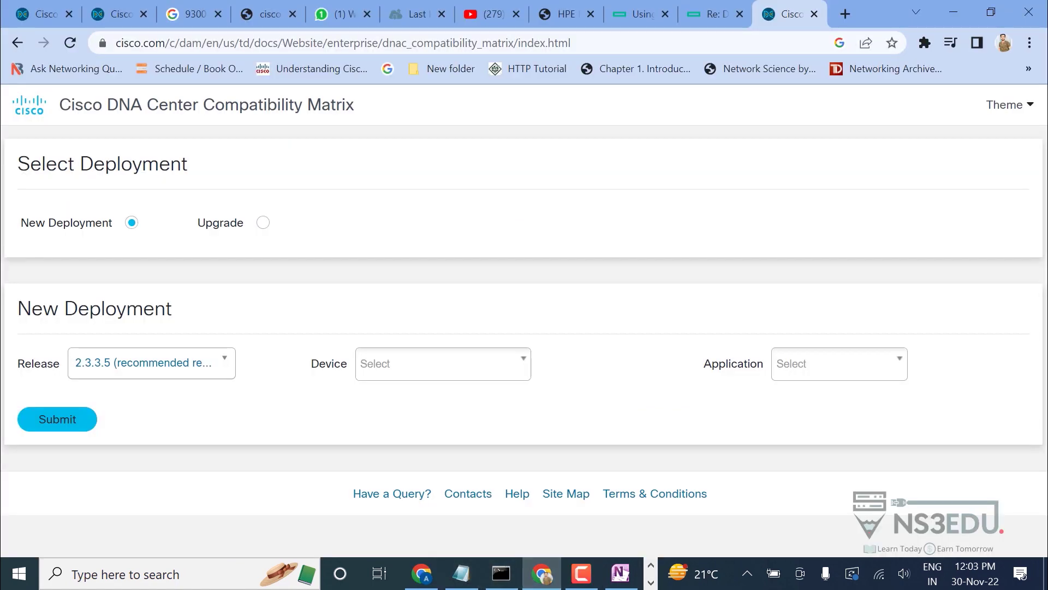
left_click(151, 363)
scroll(147, 464, "up", 5)
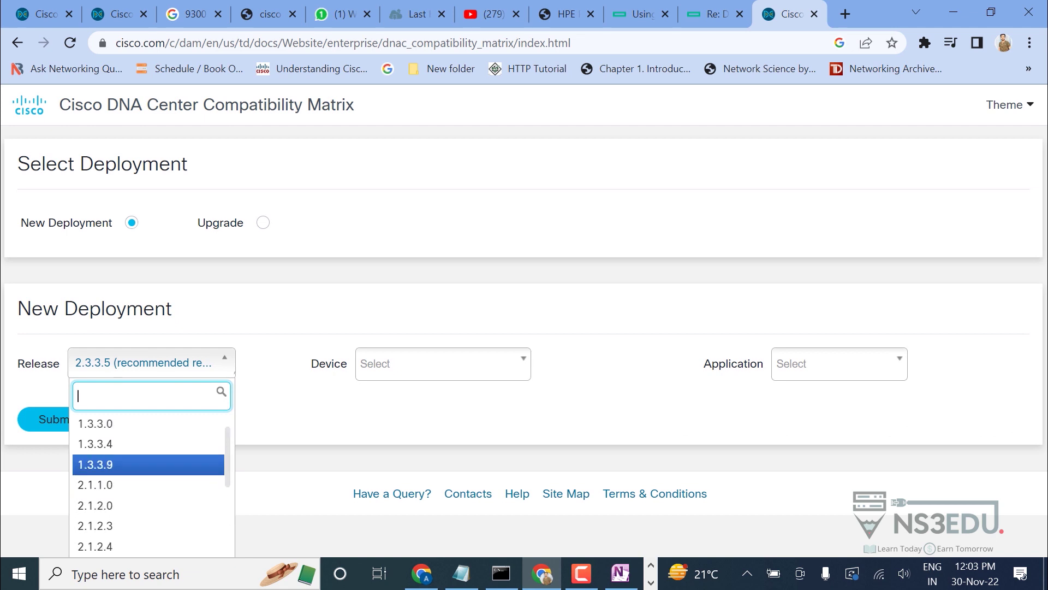
key("Return")
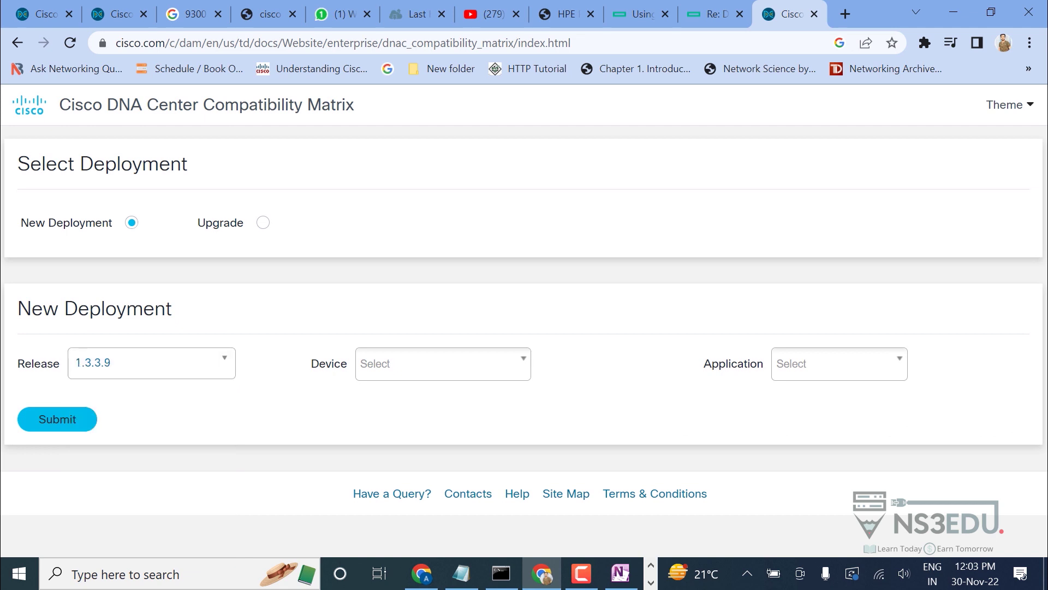
left_click(443, 363)
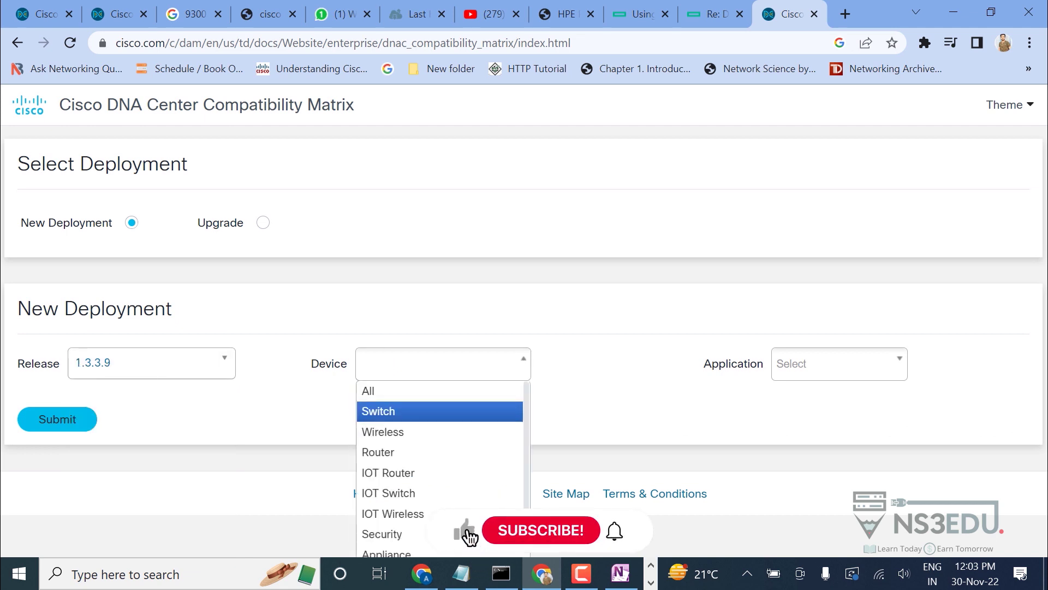
left_click(440, 411)
Choose All for Application and submit the compatibility query.
left_click(839, 364)
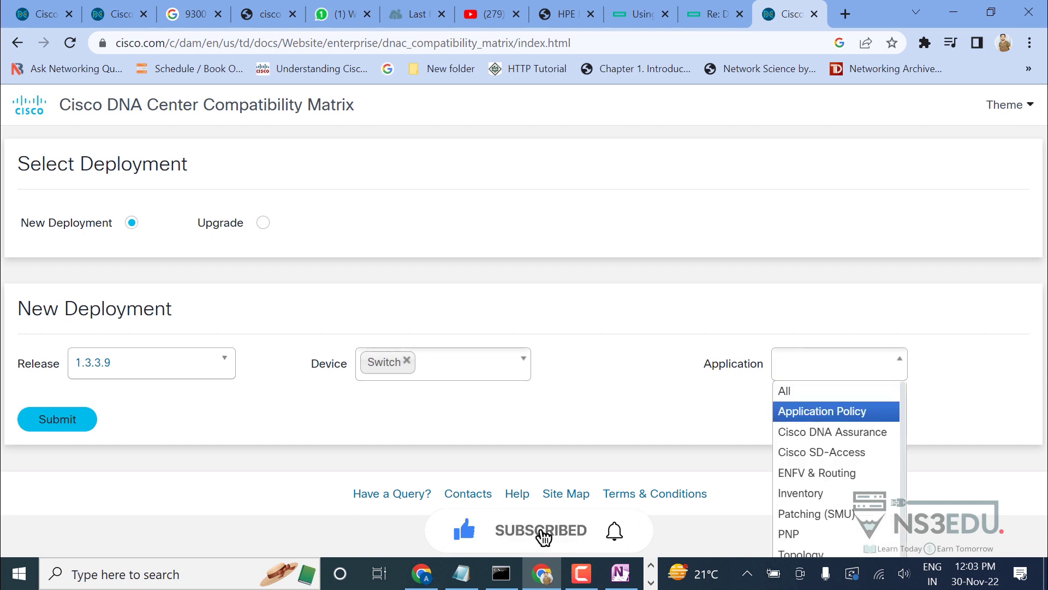
key("Escape")
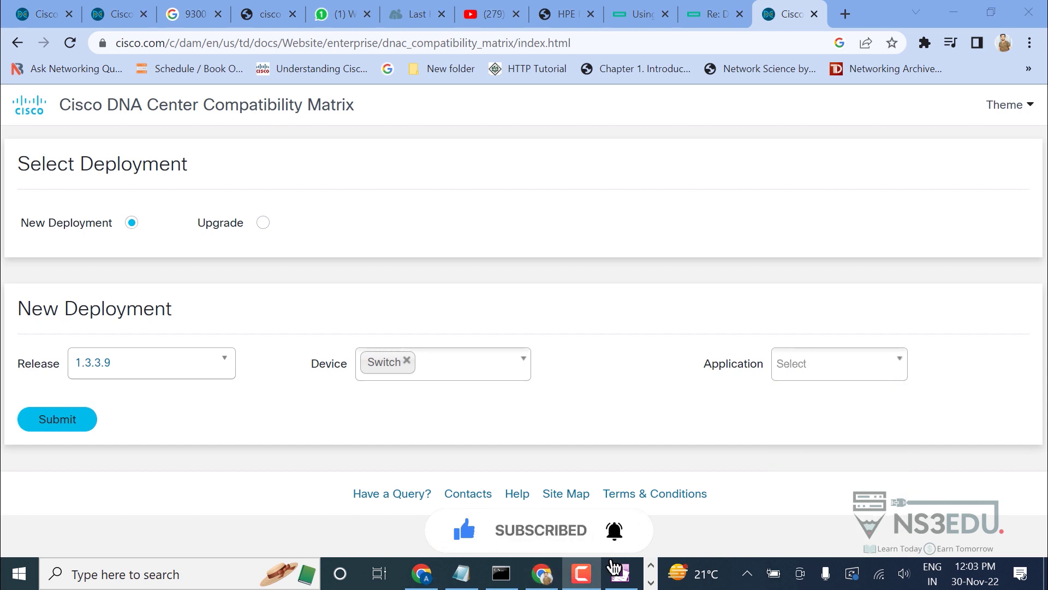
key("Down")
key("Down")
key("Down")
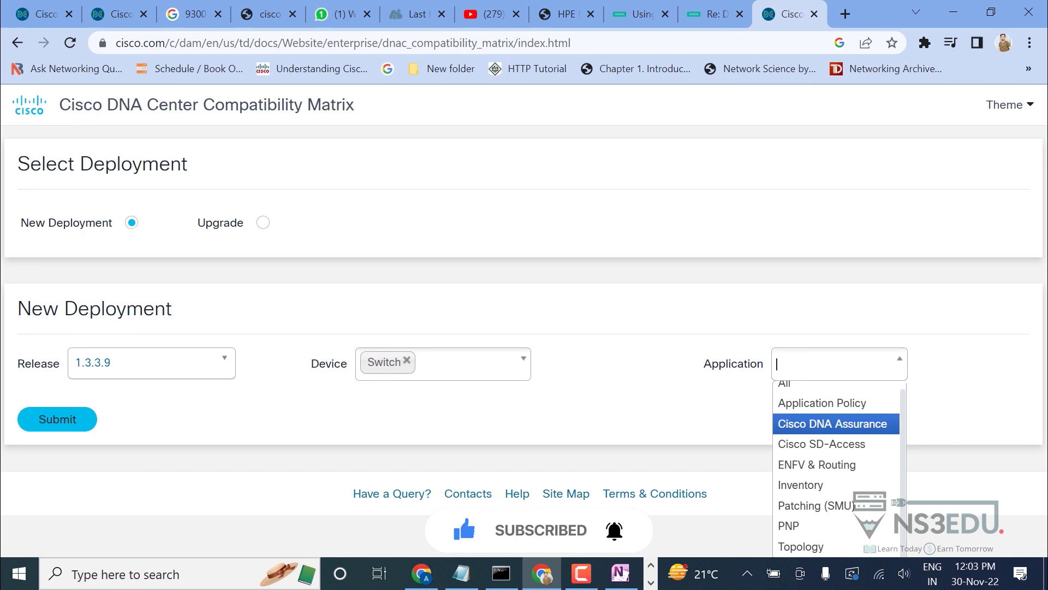
key("Down")
key("Down")
key("Down")
key("Up")
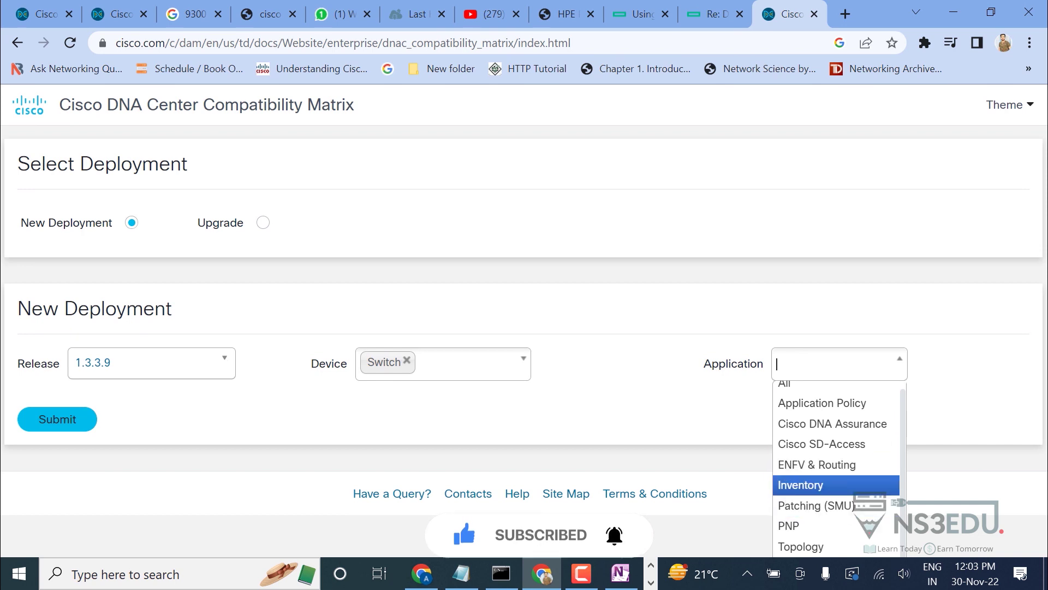
key("alt+Tab")
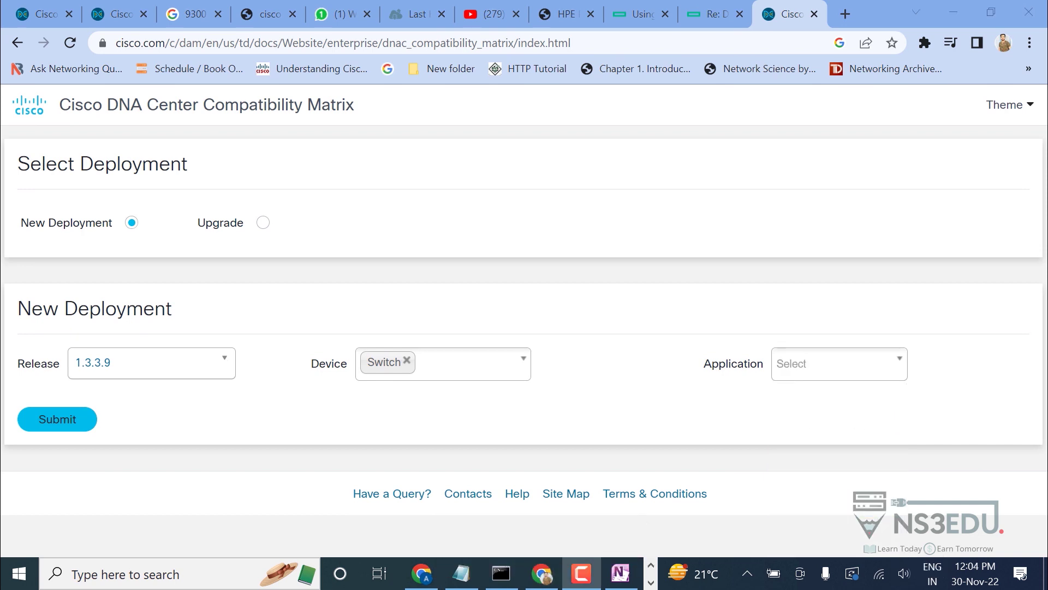
key("alt+Tab")
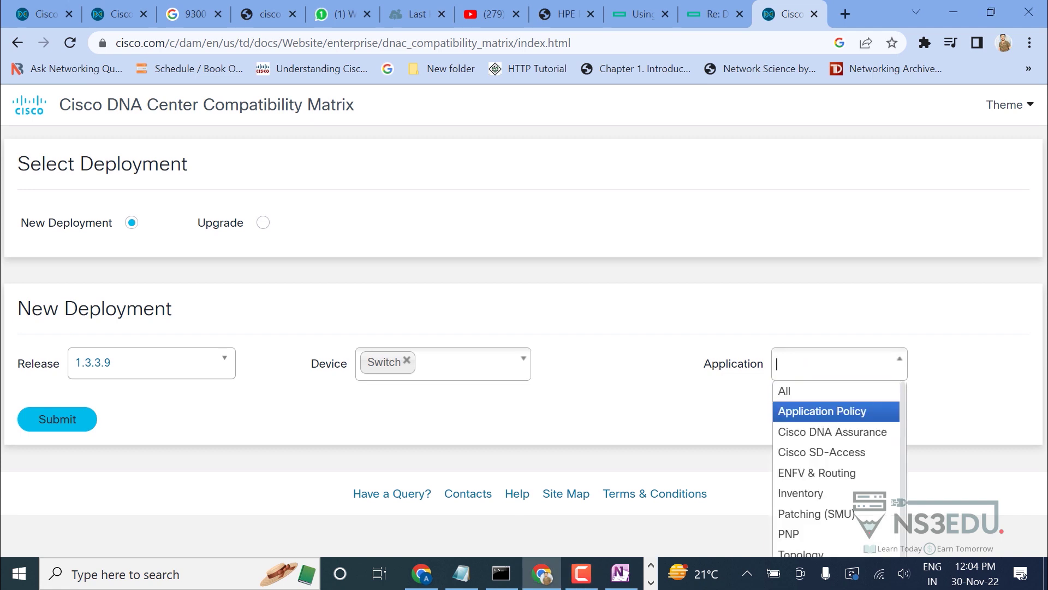
key("Up")
key("Return")
key("Tab")
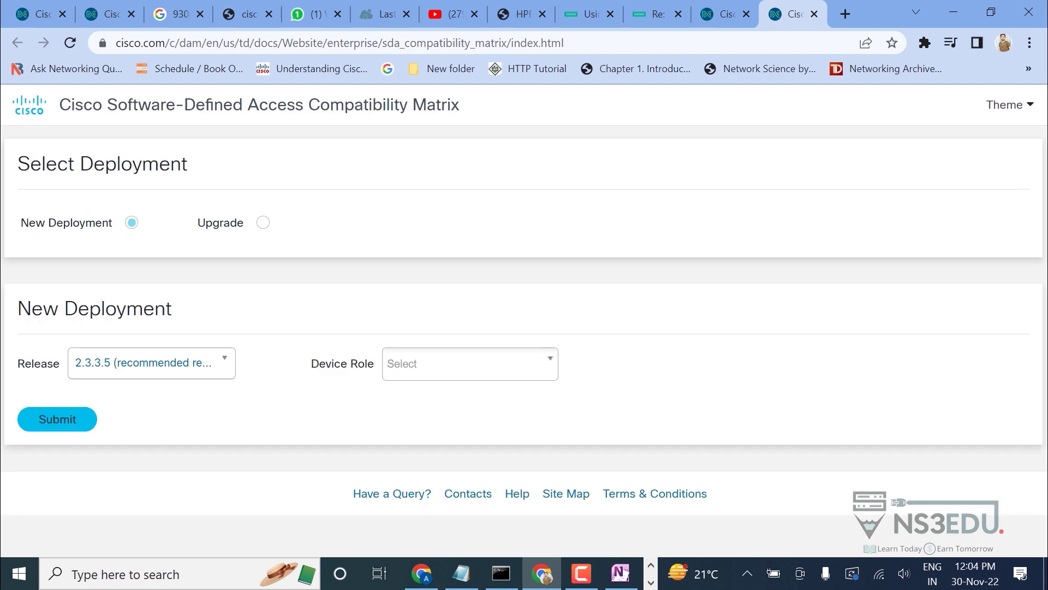
Set the SD-Access matrix to Release 1.3.3.9 with Device Role All and load the table.
key("Return")
key("Down")
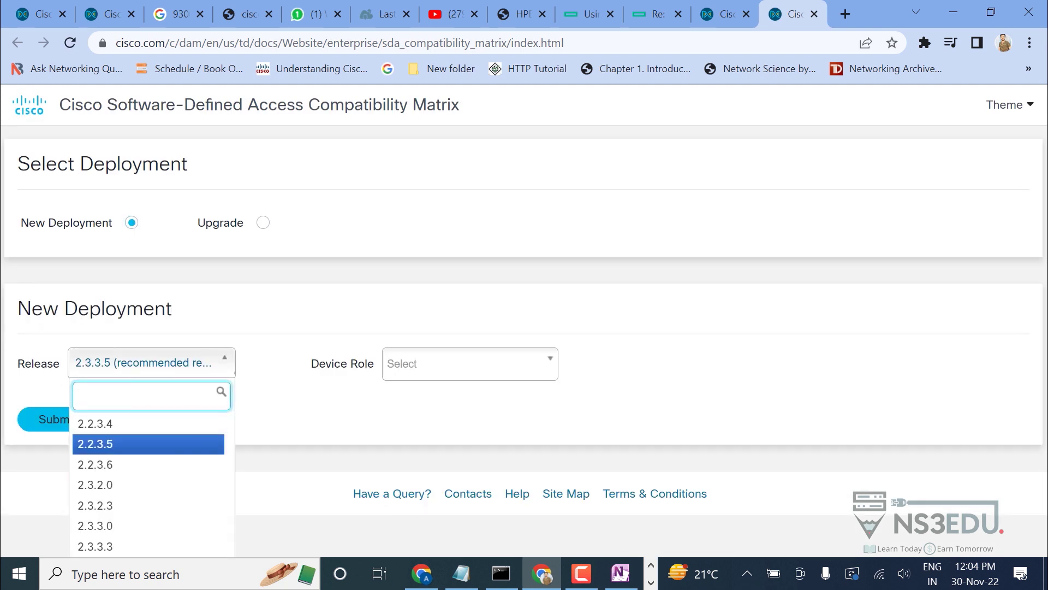
key("Down")
key("Down")
key("Down")
key("Down")
key("Down")
key("Down")
key("Down")
key("Down")
key("Down")
key("Down")
key("Down")
key("Down")
key("Down")
key("Down")
key("Down")
key("Down")
key("Down")
key("Down")
key("Down")
key("Down")
key("Down")
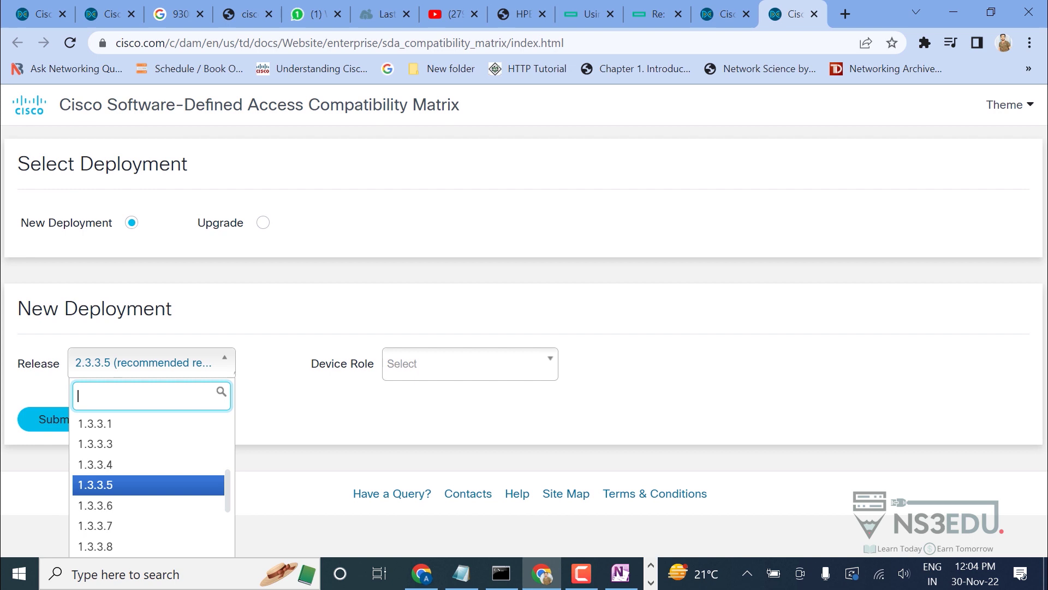
key("Up")
key("Up")
key("Up")
key("Up")
key("Up")
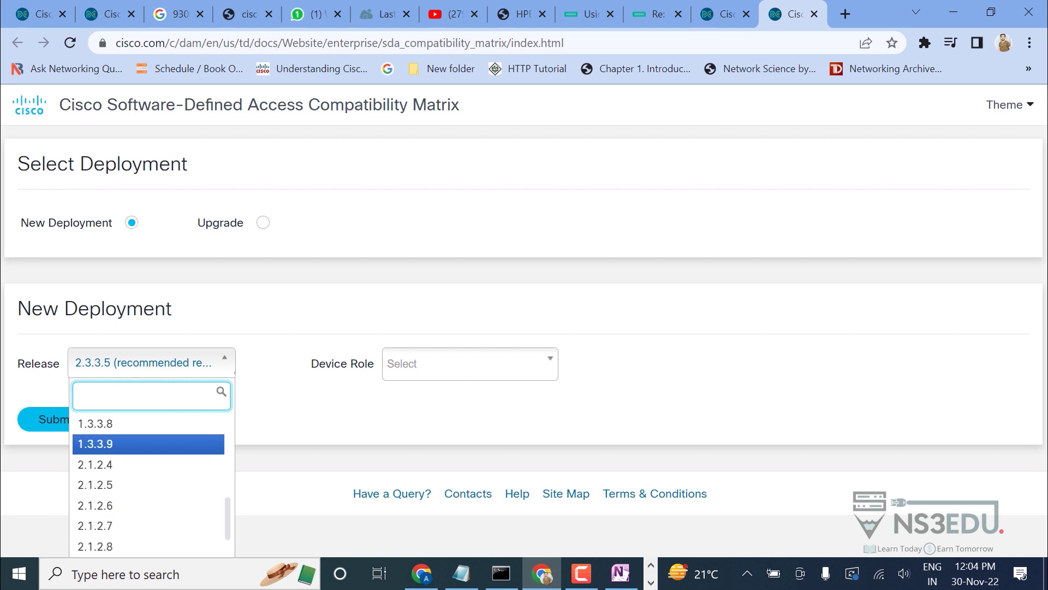
key("Return")
key("Tab")
key("Return")
key("Down")
key("Down")
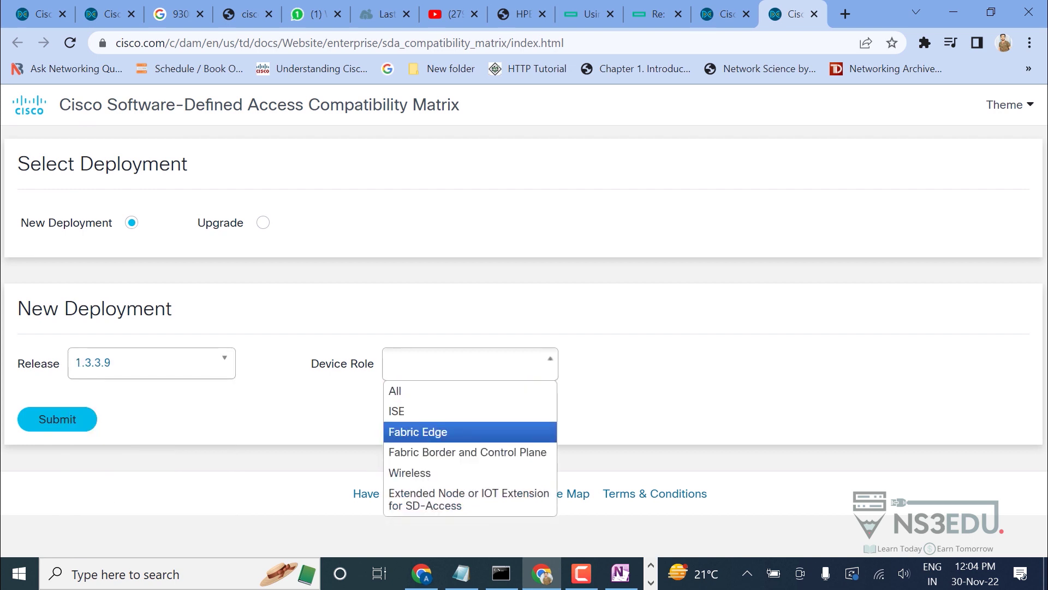
key("Up")
key("Up")
key("Down")
key("Down")
key("Up")
key("Up")
key("Return")
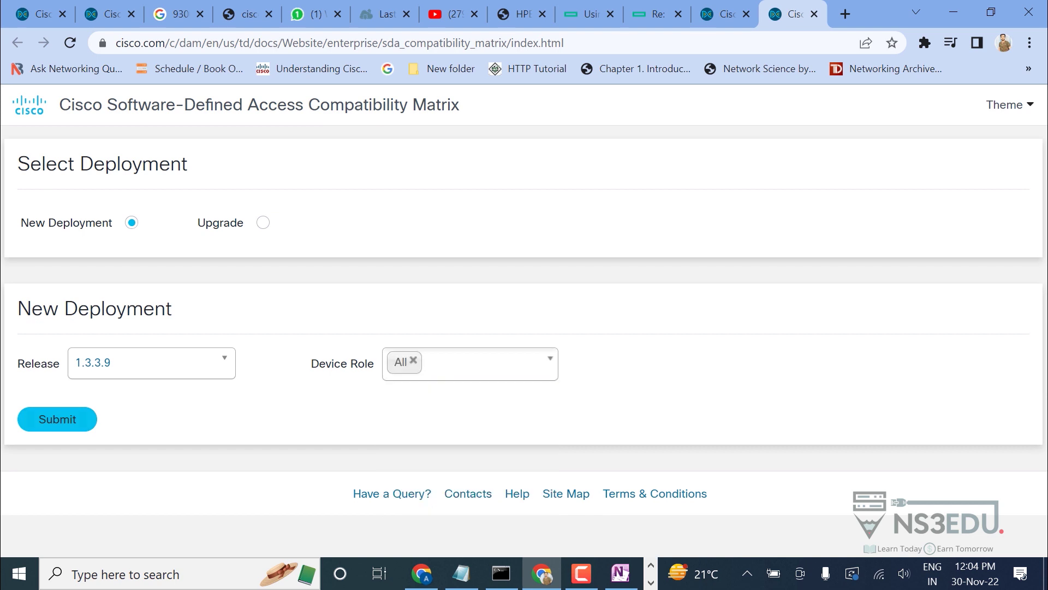
key("Tab")
key("Return")
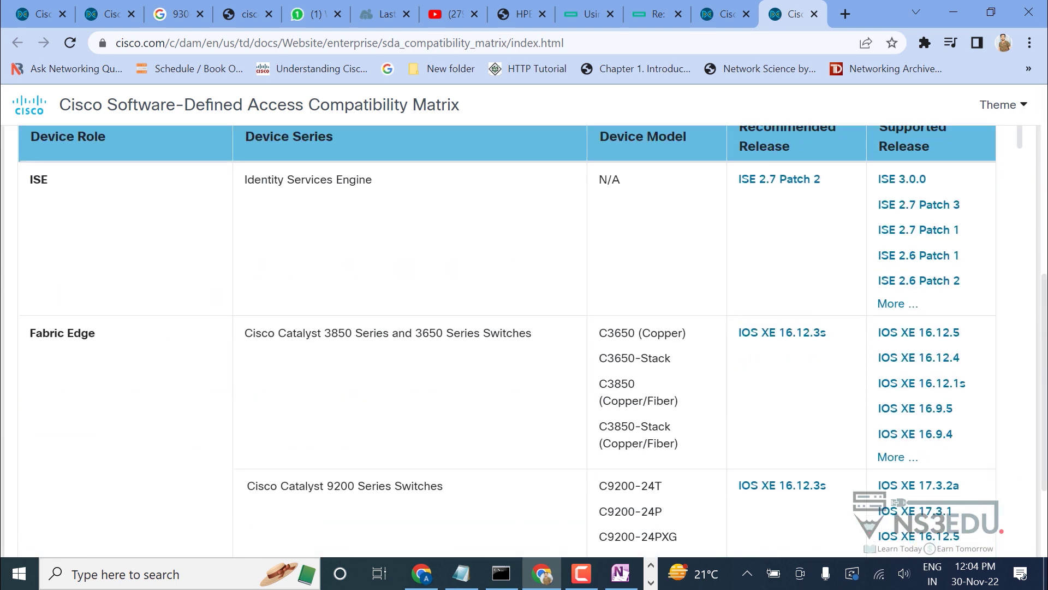
Locate the Catalyst 3850/3650 switch series row in the compatibility table.
scroll(523, 350, "down", 10)
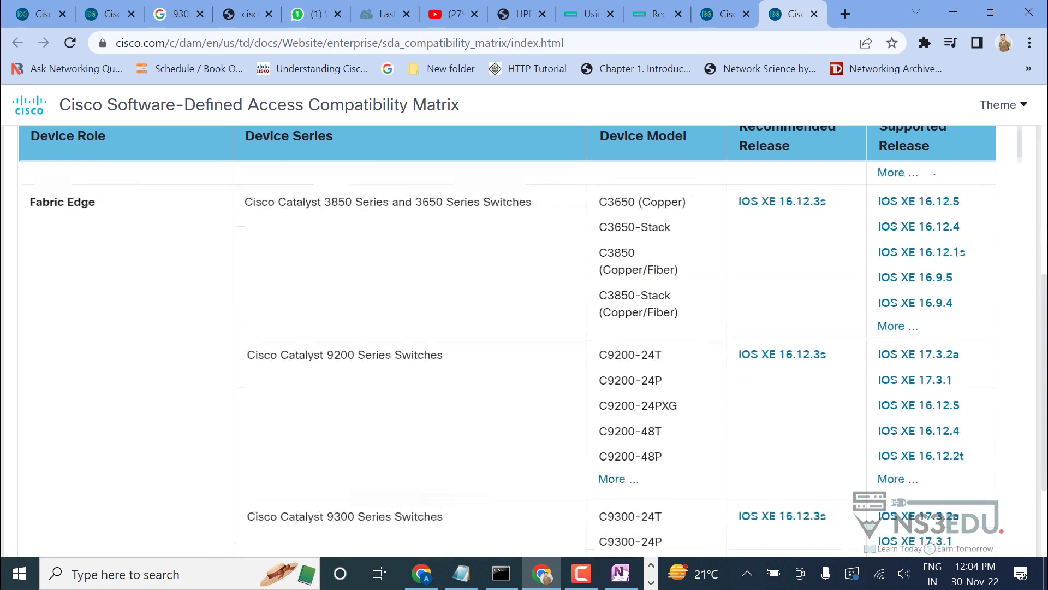
scroll(522, 349, "up", 15)
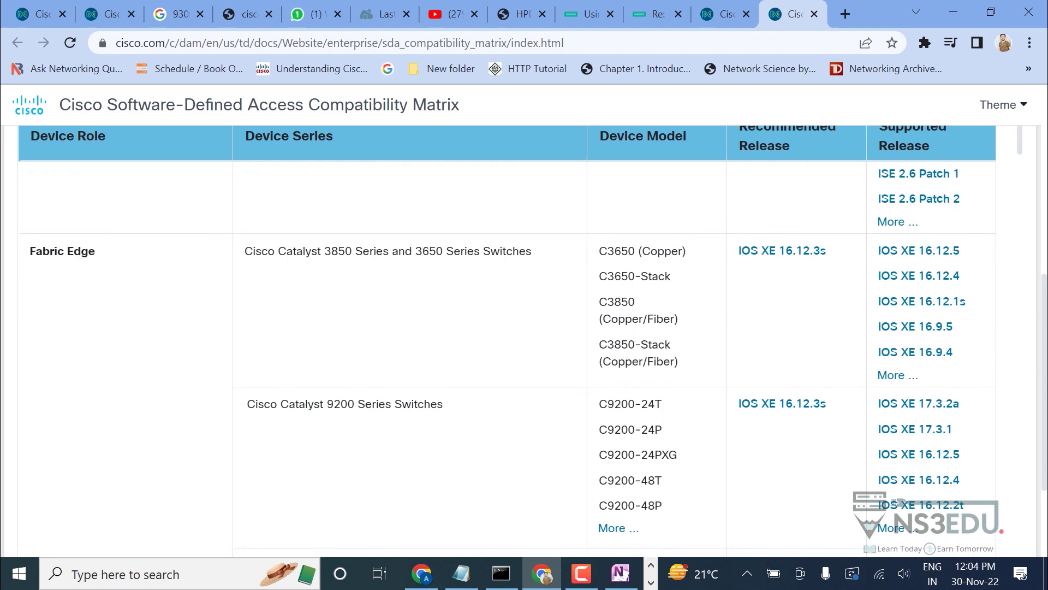
left_click_drag(324, 251, 491, 251)
left_click(491, 251)
left_click_drag(413, 252, 437, 251)
left_click(437, 251)
Locate the Cisco Catalyst 9300 Series Switches row in the table.
scroll(782, 333, "up", 1)
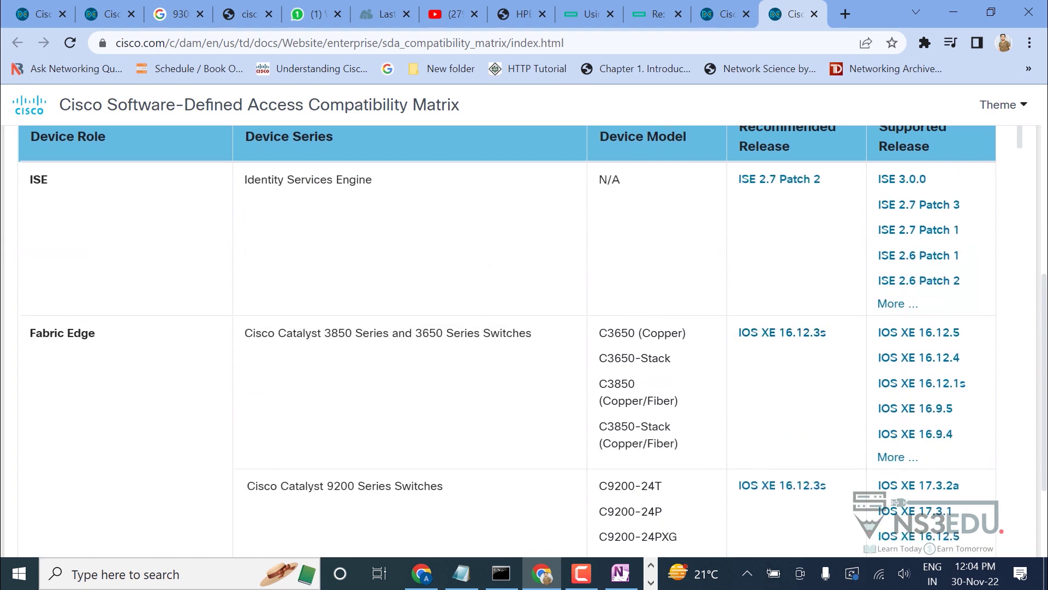
scroll(507, 335, "down", 5)
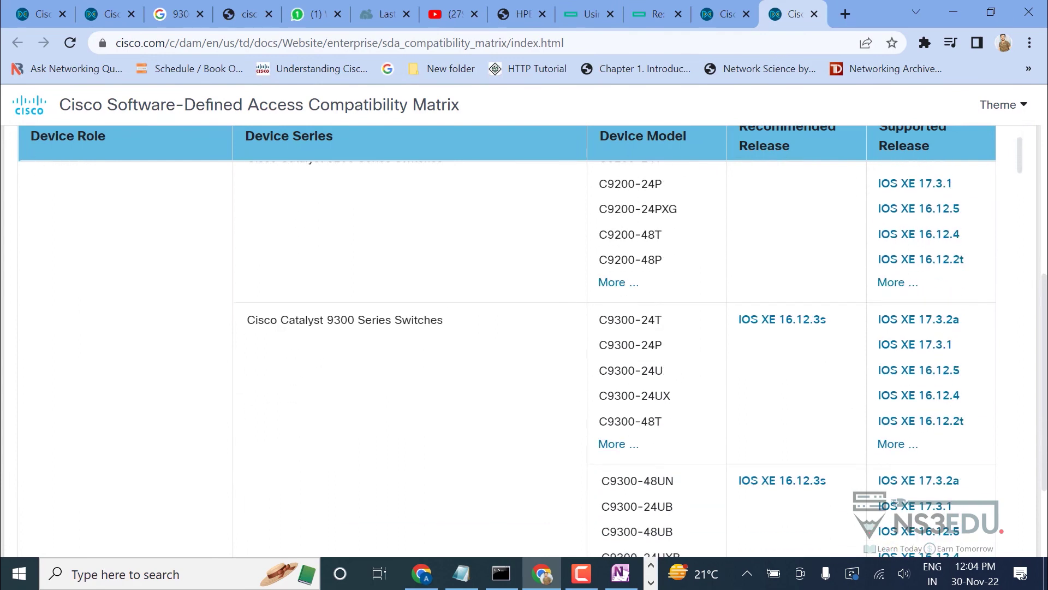
left_click_drag(247, 320, 444, 319)
left_click(444, 320)
scroll(507, 355, "up", 5)
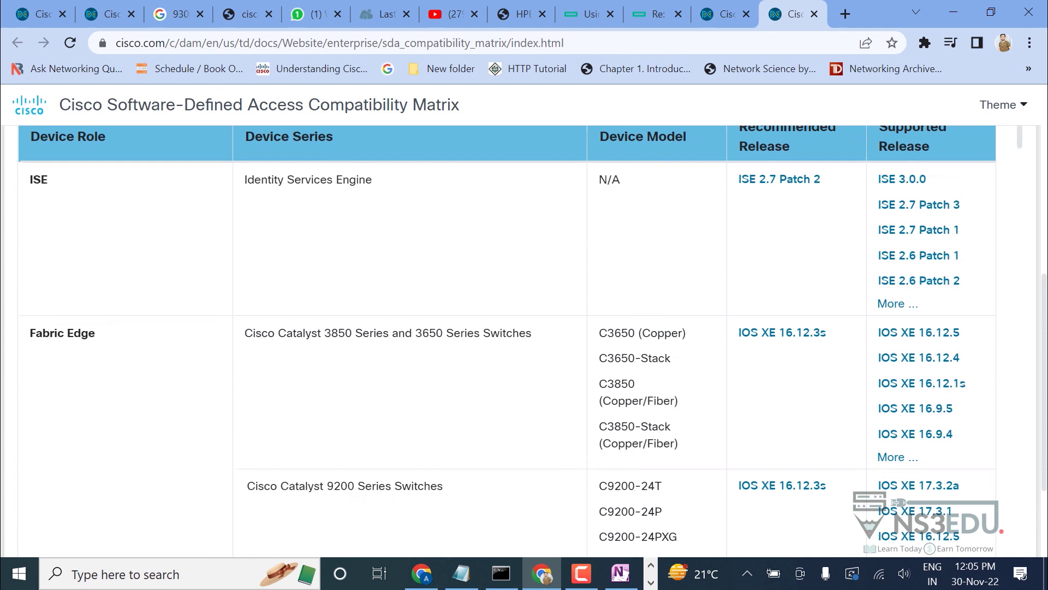
scroll(506, 338, "up", 6)
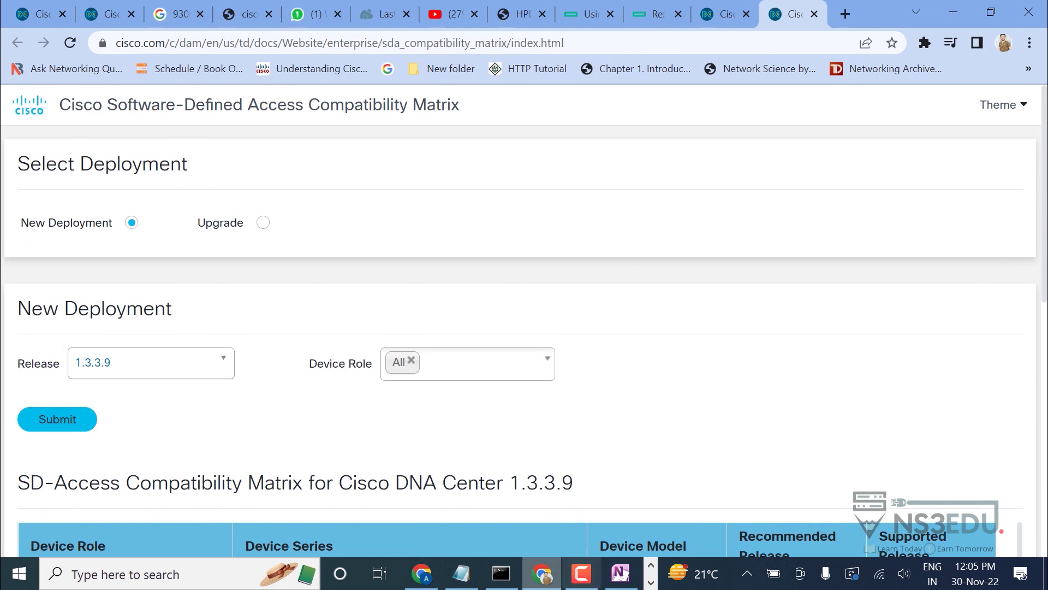
Close the DNA Center version dialog and launch PuTTY via Windows search.
key("F10")
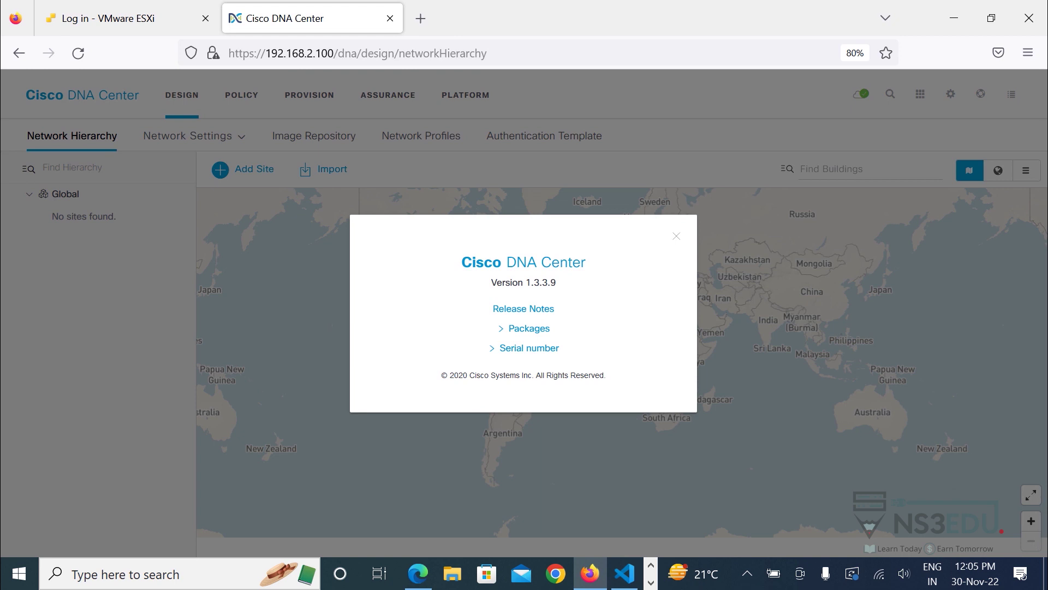
key("Escape")
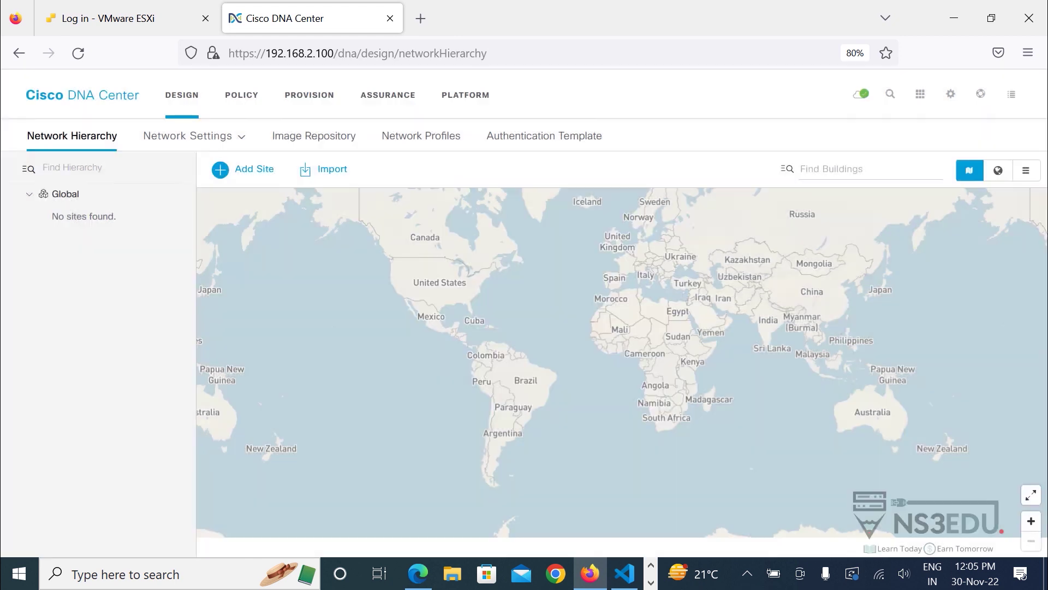
key("super")
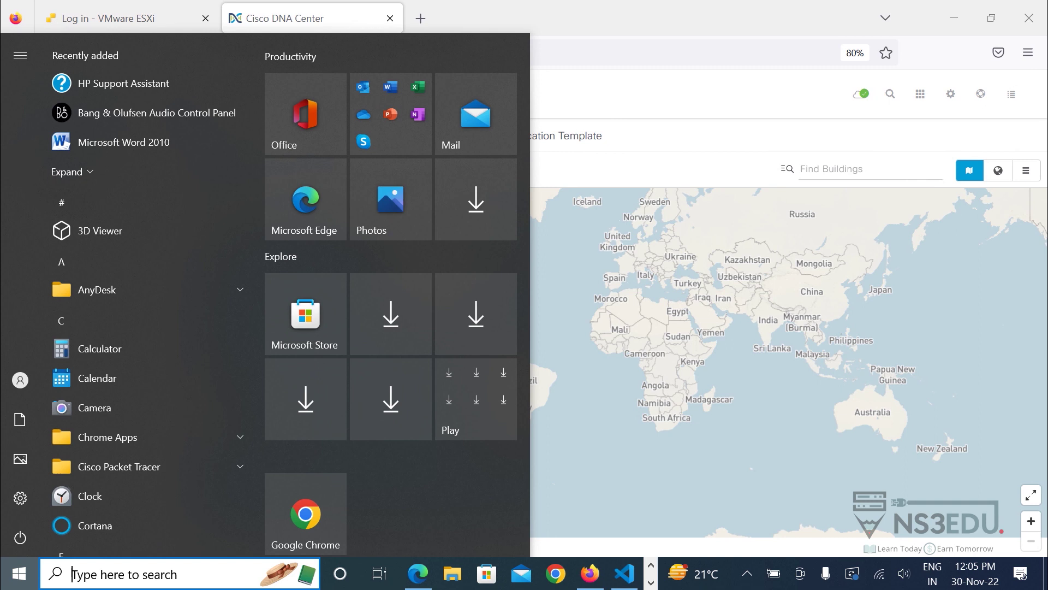
type("putty")
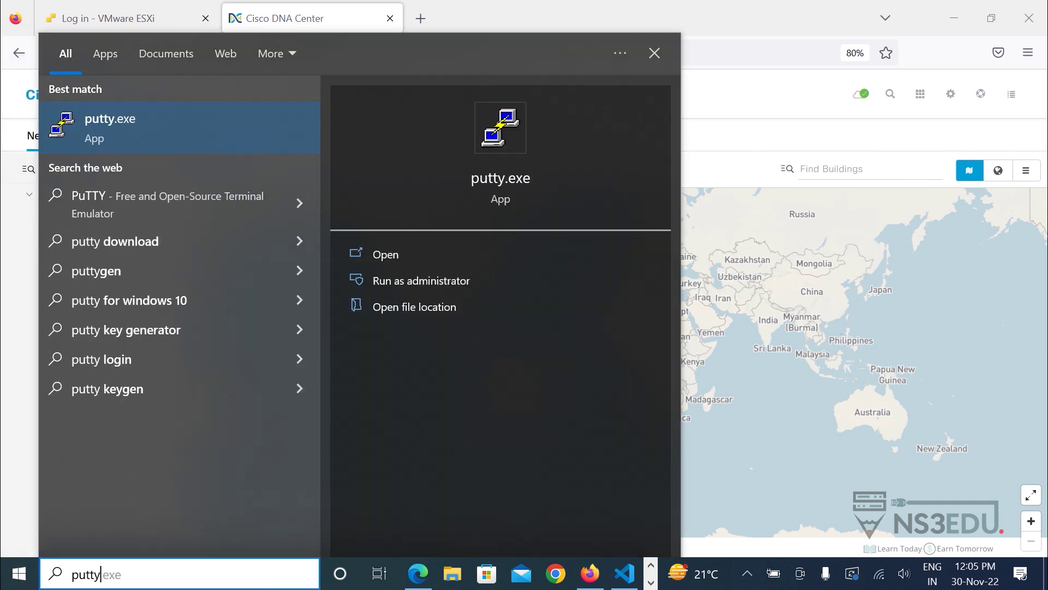
key("Return")
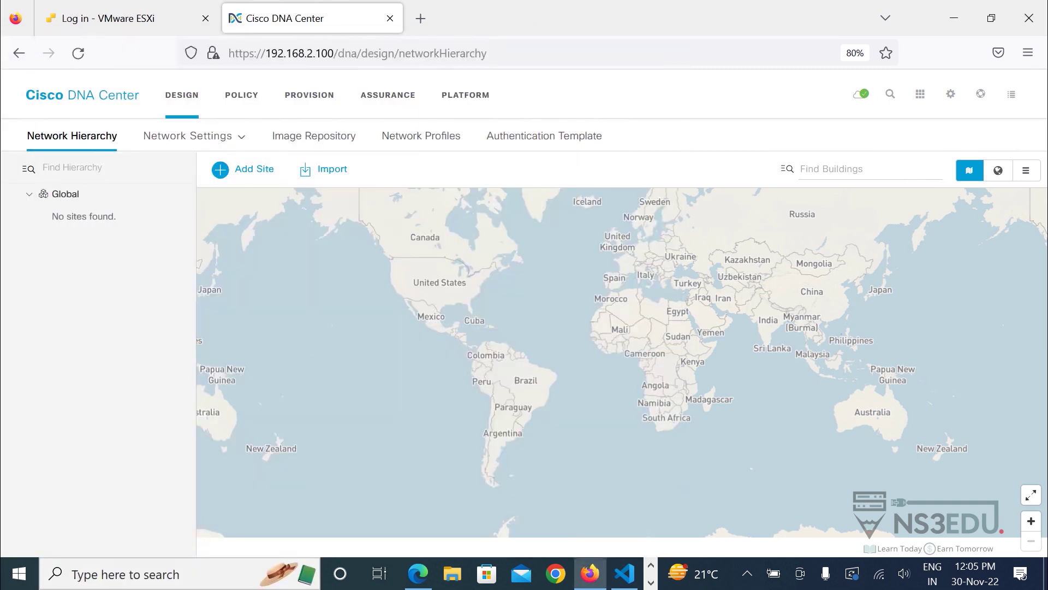
SSH to 192.168.2.13 on port 22, accept the new host key and log in.
type("1")
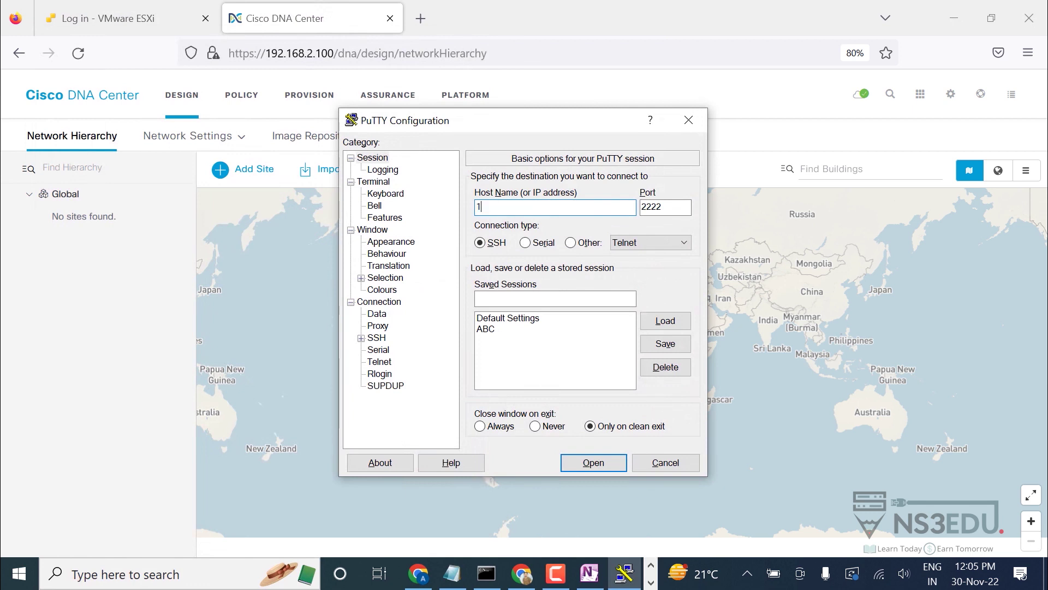
type("92.168.2.13")
key("Tab")
type("23")
key("BackSpace")
type("2")
key("Return")
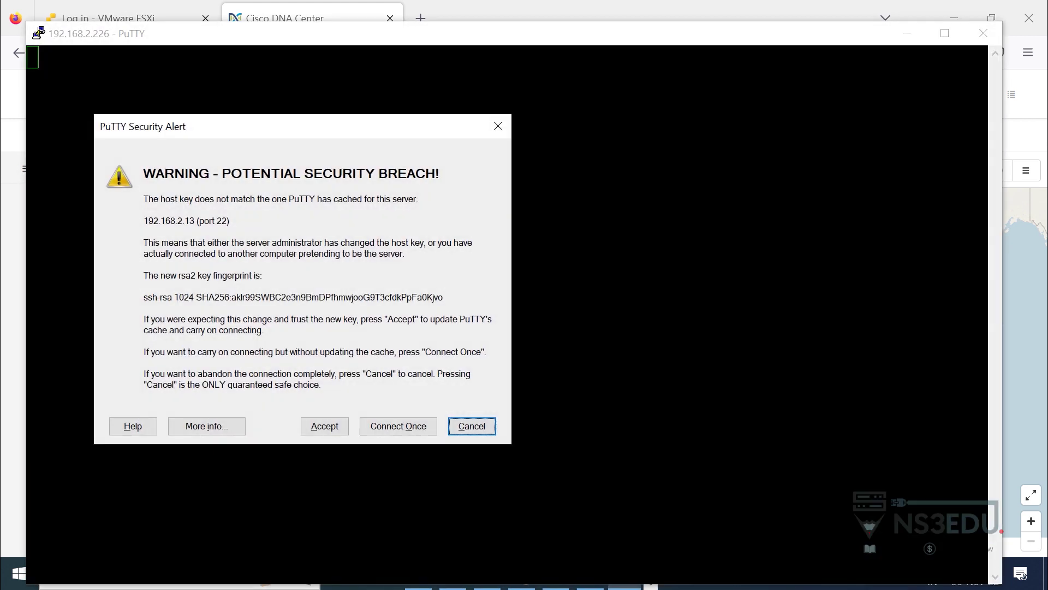
key("shift+Tab")
key("shift+Tab")
key("Return")
type("admin")
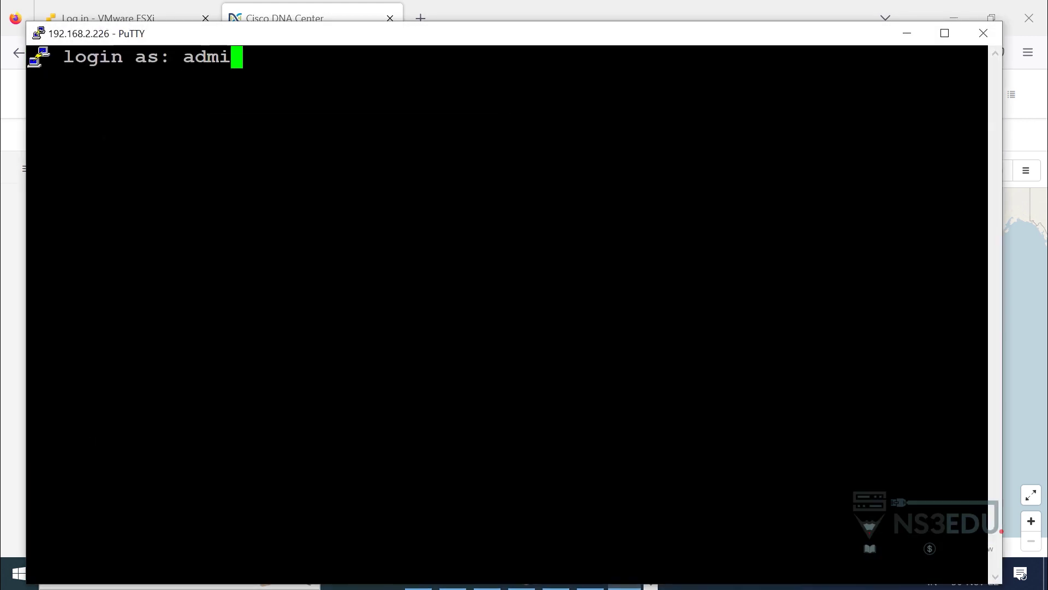
key("Return")
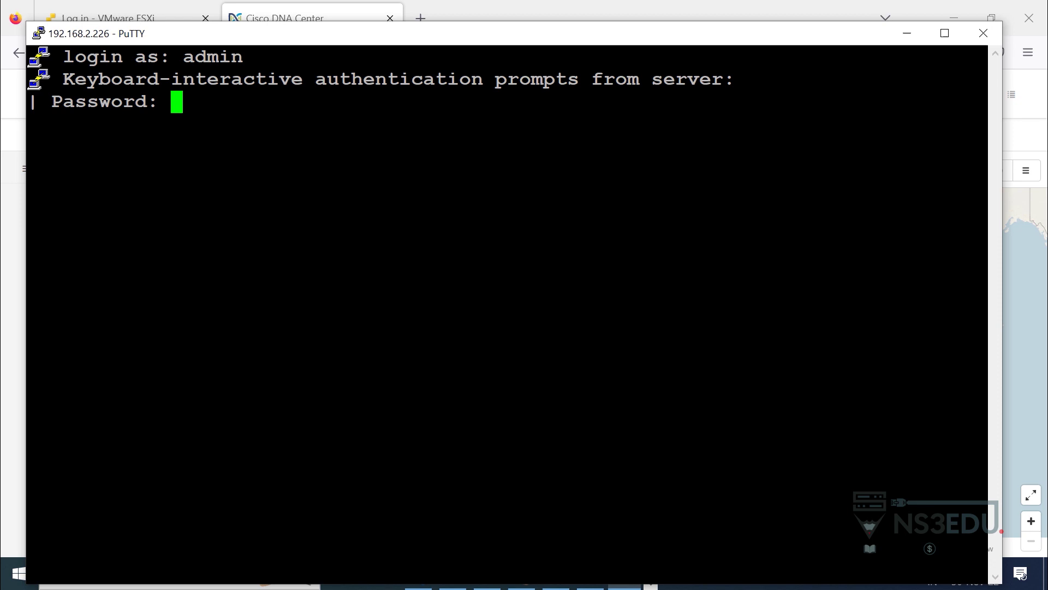
key("Return")
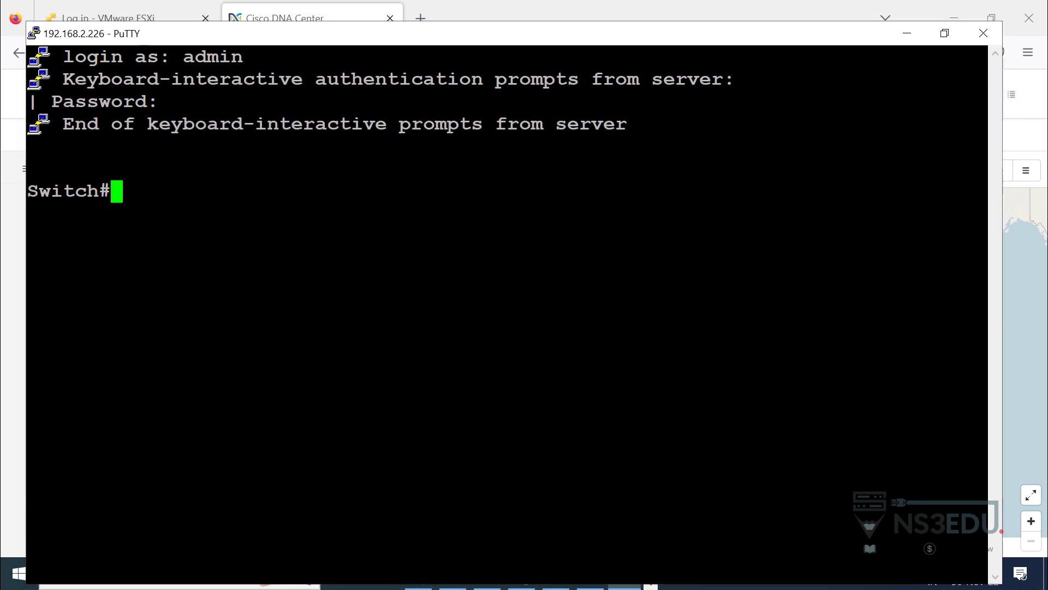
Run 'show ip int br | ex unass' in a maximized terminal, then ping 192.168.2.100.
key("super+Up")
type("show ip")
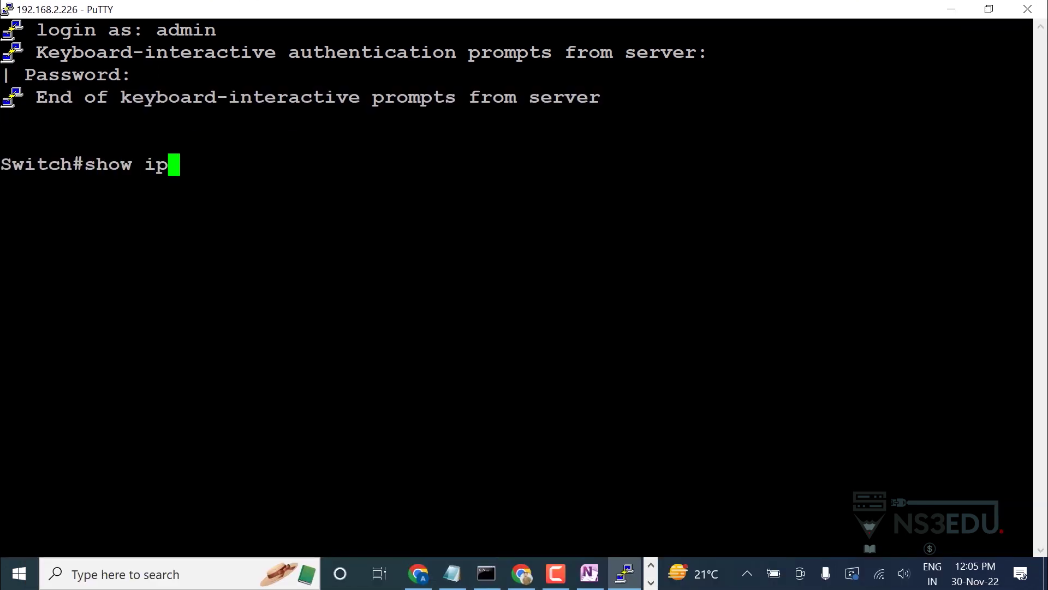
type(" int br | ex ")
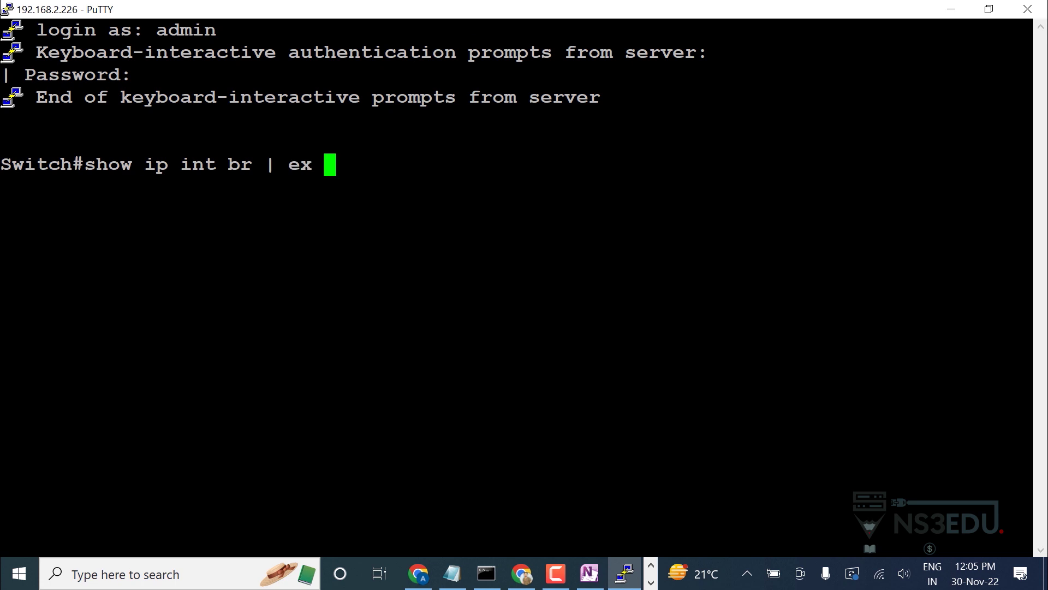
type("unass")
key("Return")
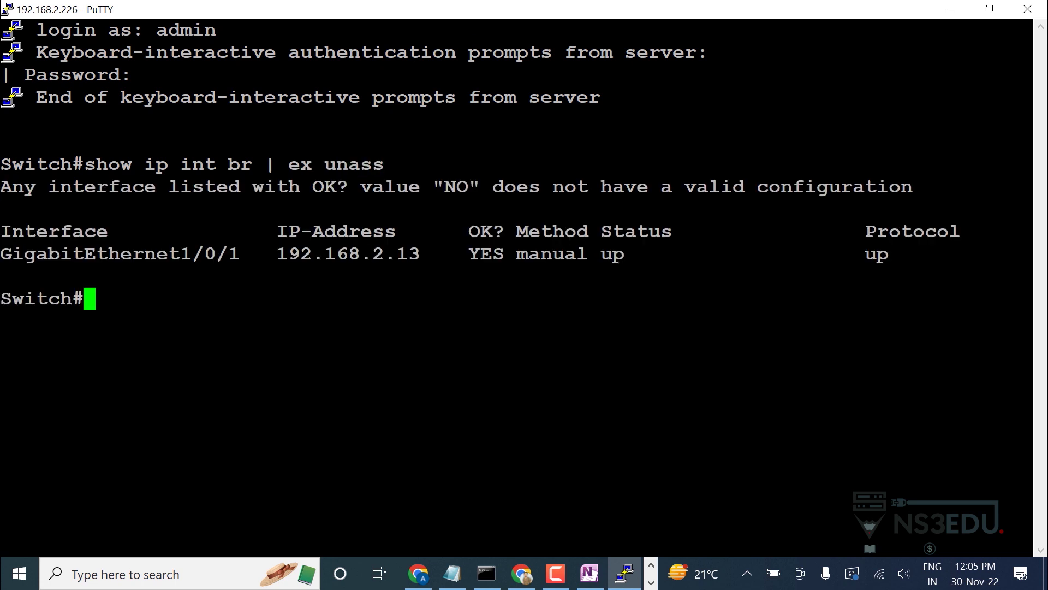
left_click_drag(278, 254, 431, 254)
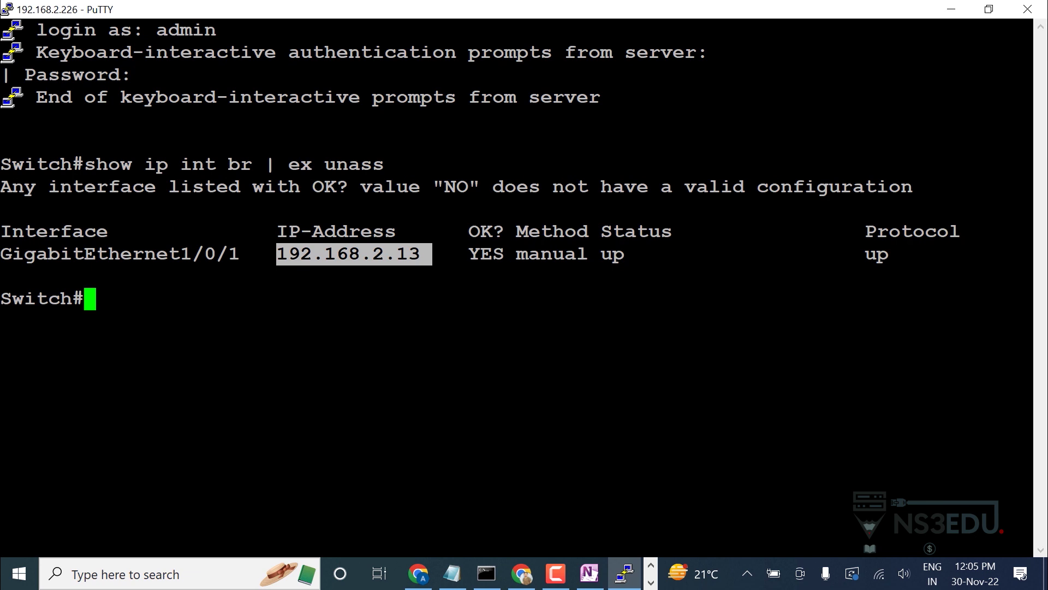
type("ping 192.")
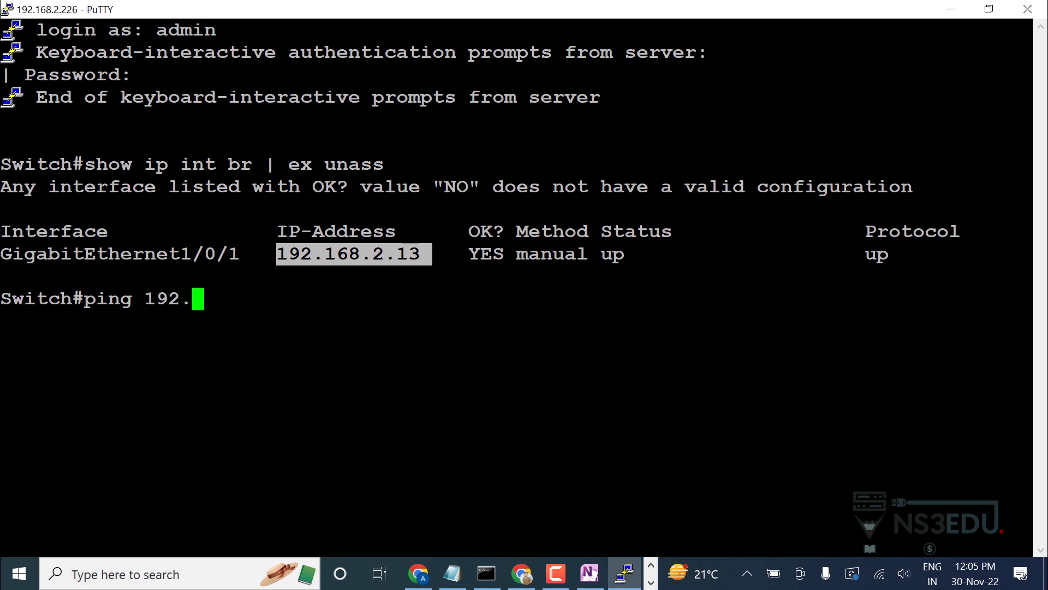
type("168.2.100")
key("Return")
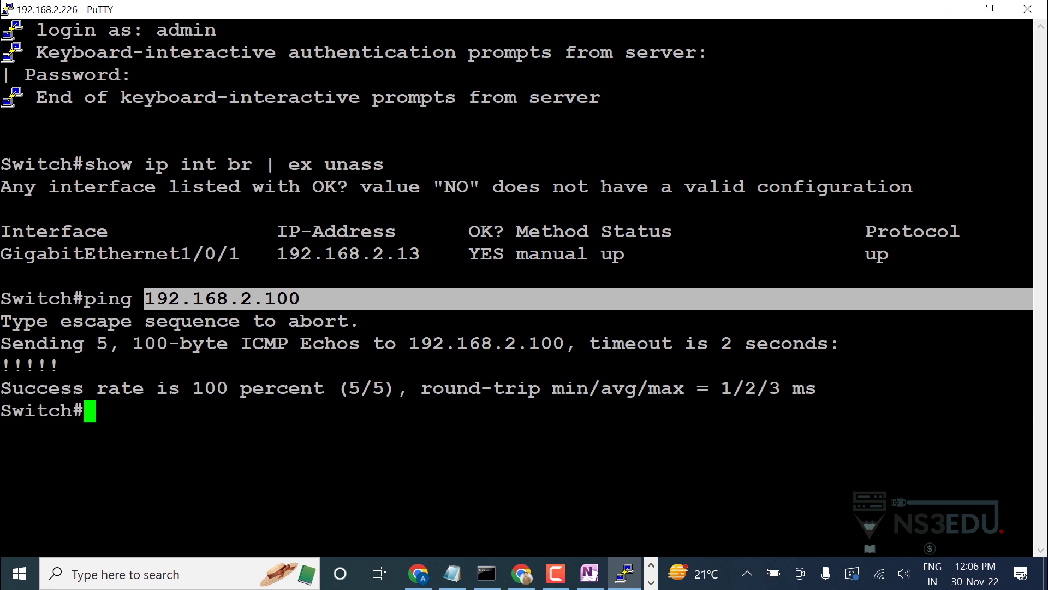
Run 'show run | sec snmp-server' and note version 2c on the 192.168.2.100 host line.
key("Return")
key("Return")
type("show ")
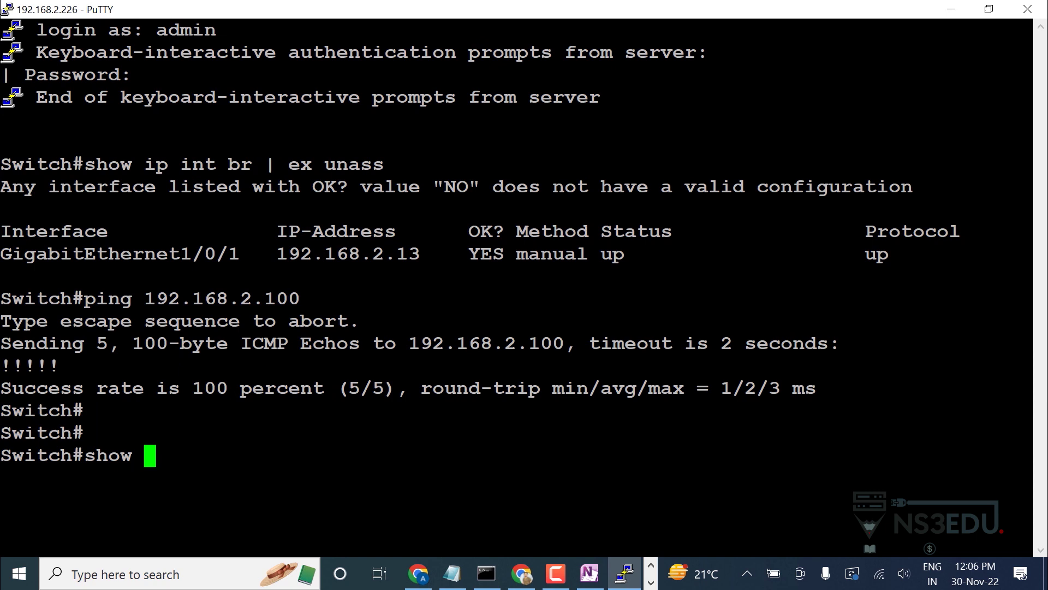
type("run | sec sn")
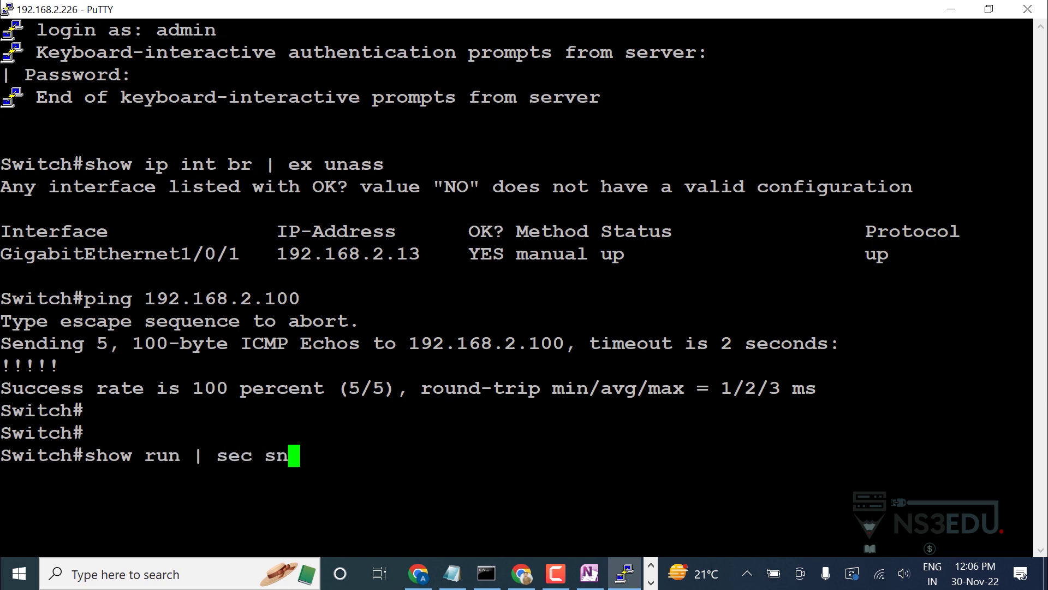
type("mp-server")
key("Return")
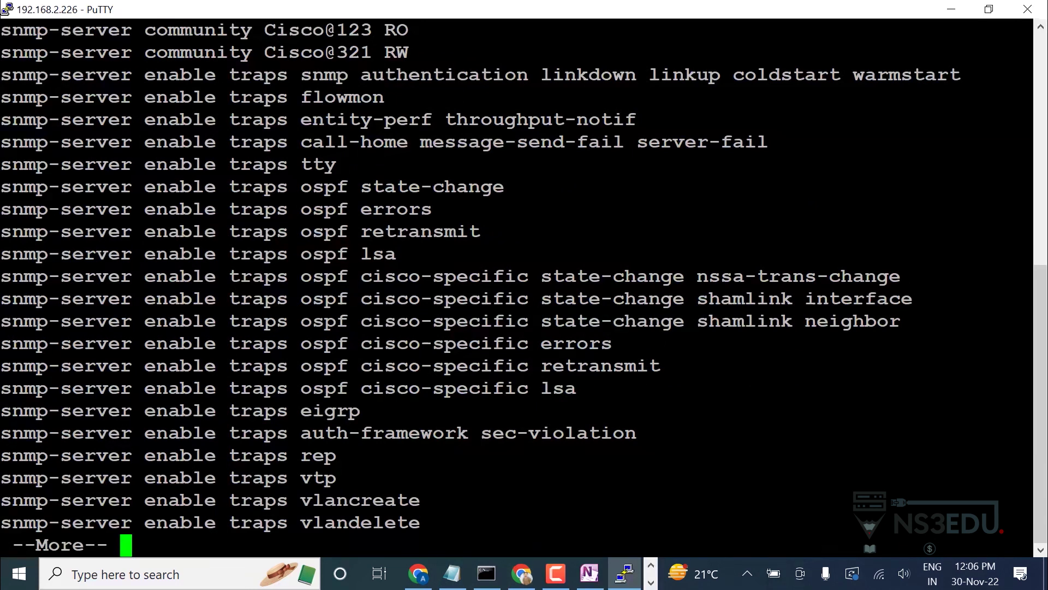
key("space")
key("space")
key("space")
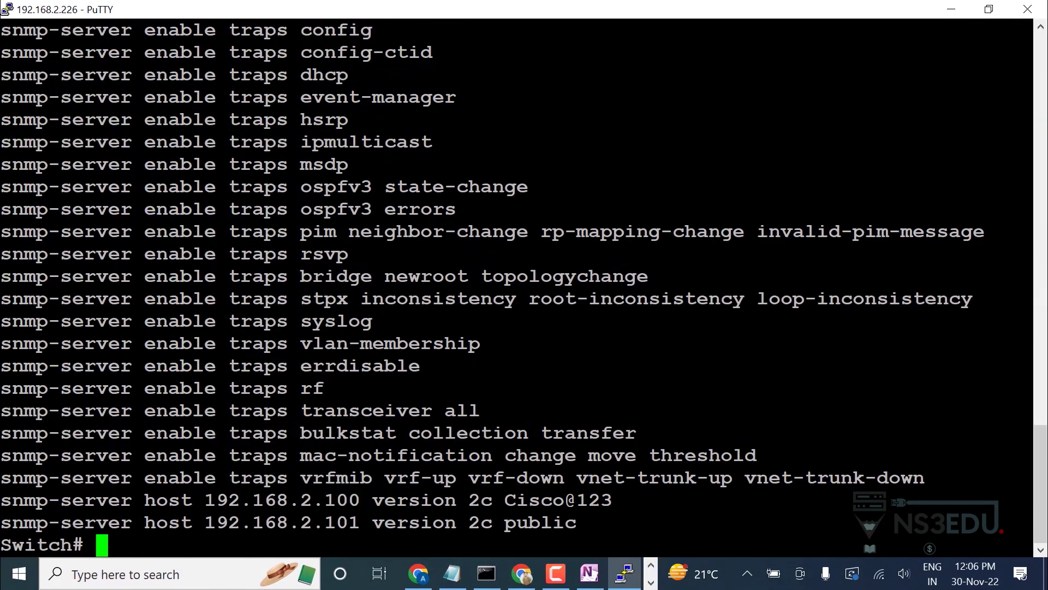
key("Return")
key("Return")
key("Return")
key("Return")
key("Return")
key("Return")
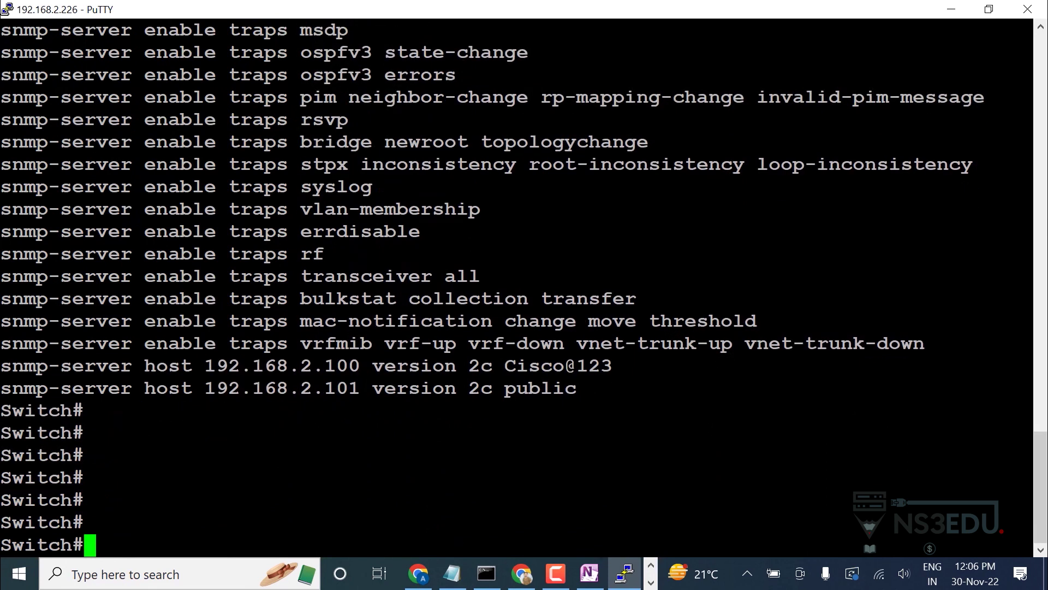
left_click_drag(373, 365, 492, 365)
Run 'show run | sec snmp' and review the first SNMP community line.
type("show run | sec snmp")
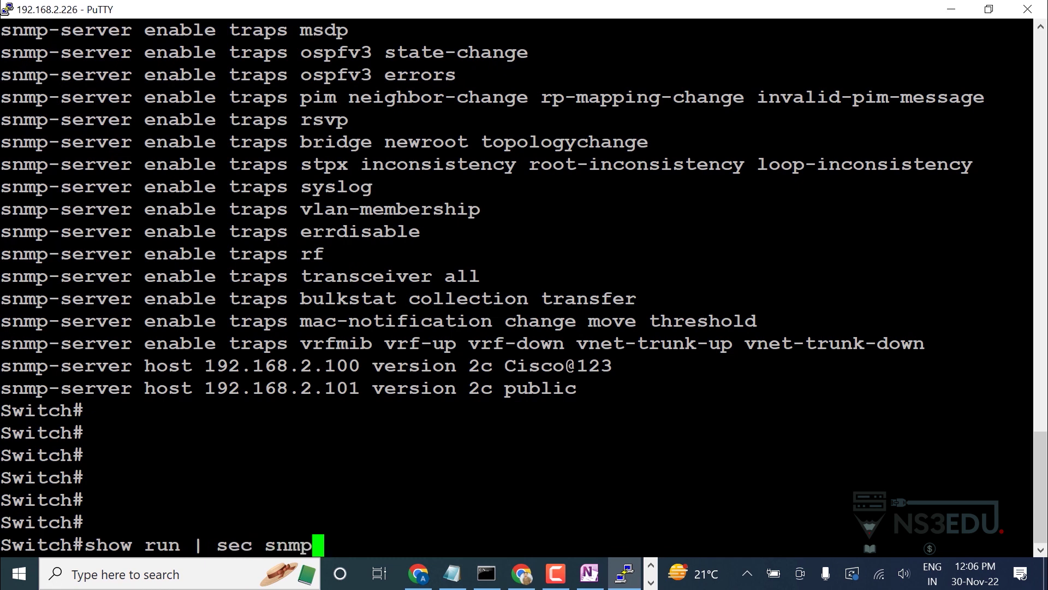
key("Return")
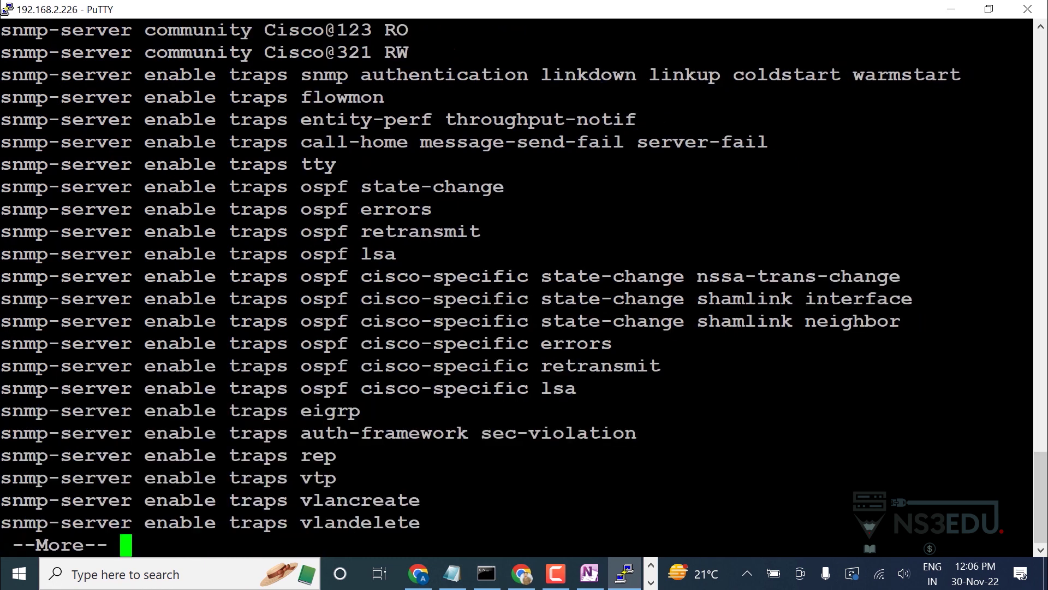
key("space")
key("space")
scroll(518, 287, "up", 15)
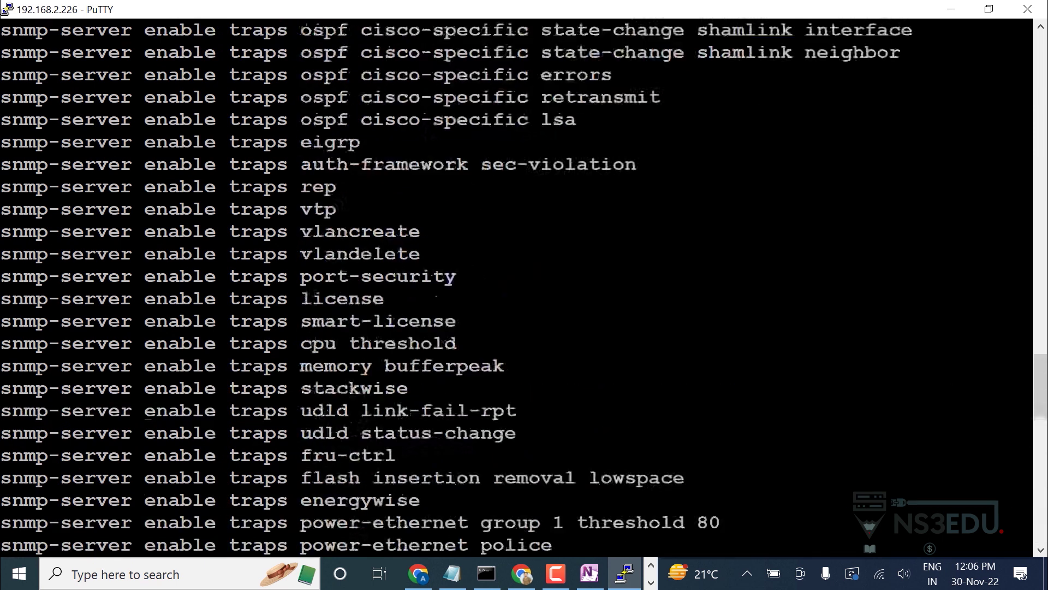
key("Return")
key("Return")
key("Return")
key("Return")
key("Return")
key("Return")
key("Up")
key("Return")
scroll(519, 287, "up", 20)
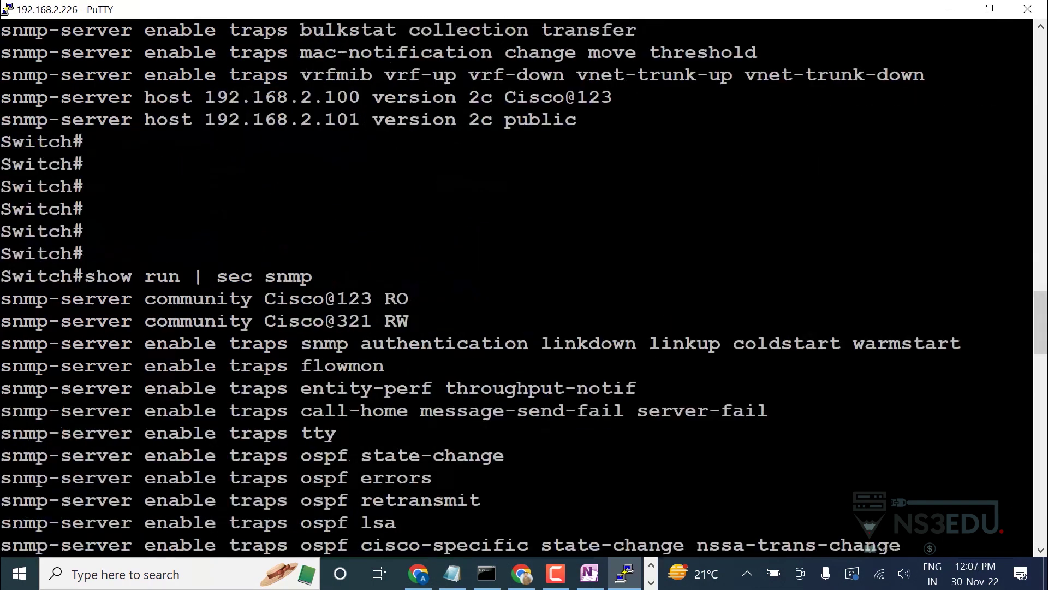
left_click_drag(1, 299, 415, 321)
scroll(519, 284, "down", 15)
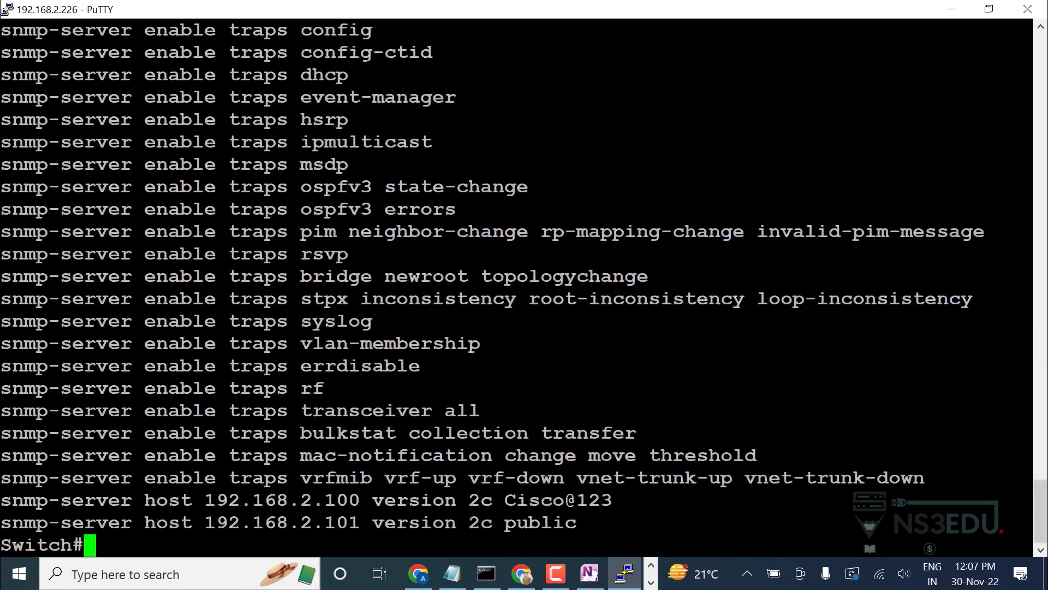
Display the VTY line configuration with 'show run | sec line vty'.
key("Return")
key("Return")
type("show ru")
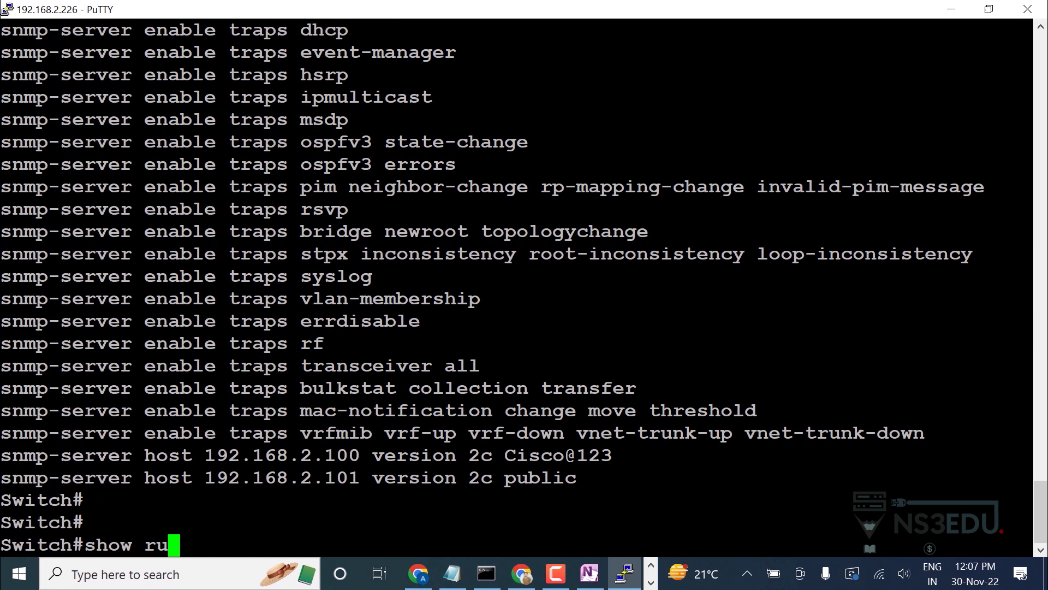
key("BackSpace")
key("BackSpace")
key("BackSpace")
key("BackSpace")
key("BackSpace")
key("BackSpace")
key("BackSpace")
type("show run | sec line vty")
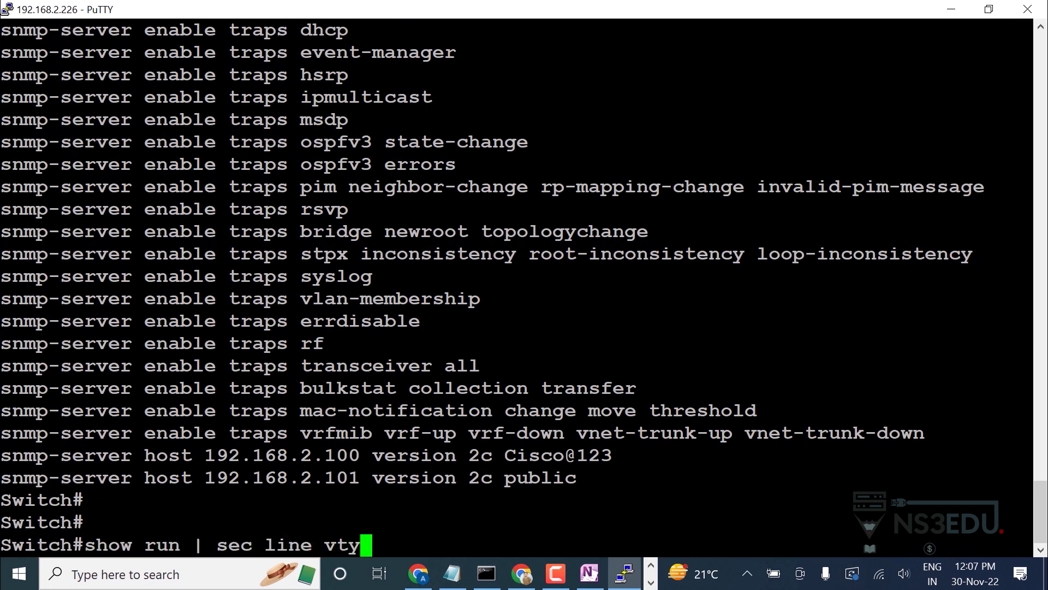
key("Return")
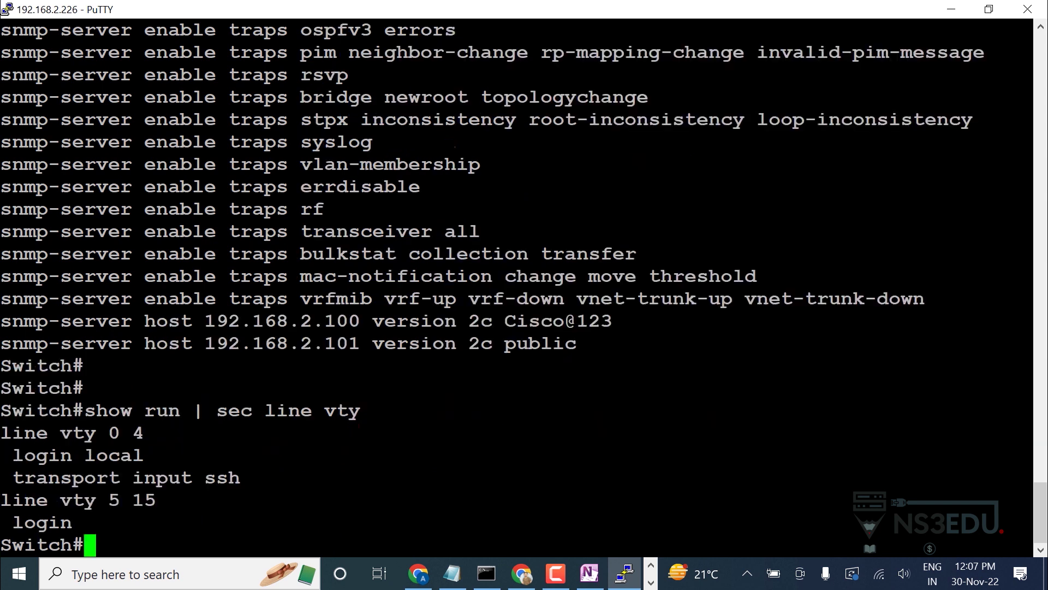
Note the 'transport input ssh' line, then open DNA Center's Provision device inventory.
left_click_drag(12, 478, 328, 479)
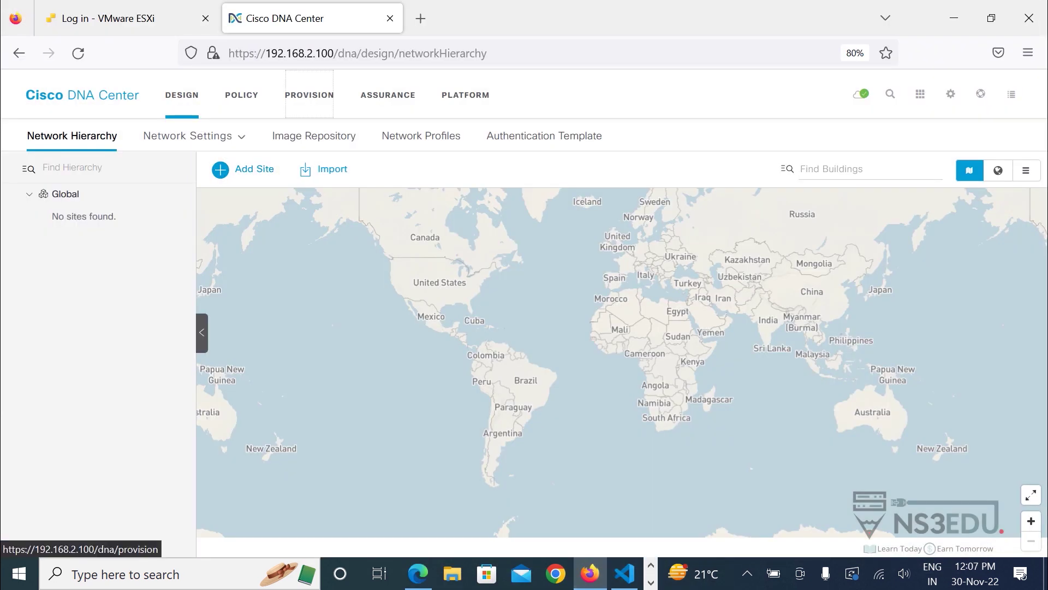
left_click(309, 95)
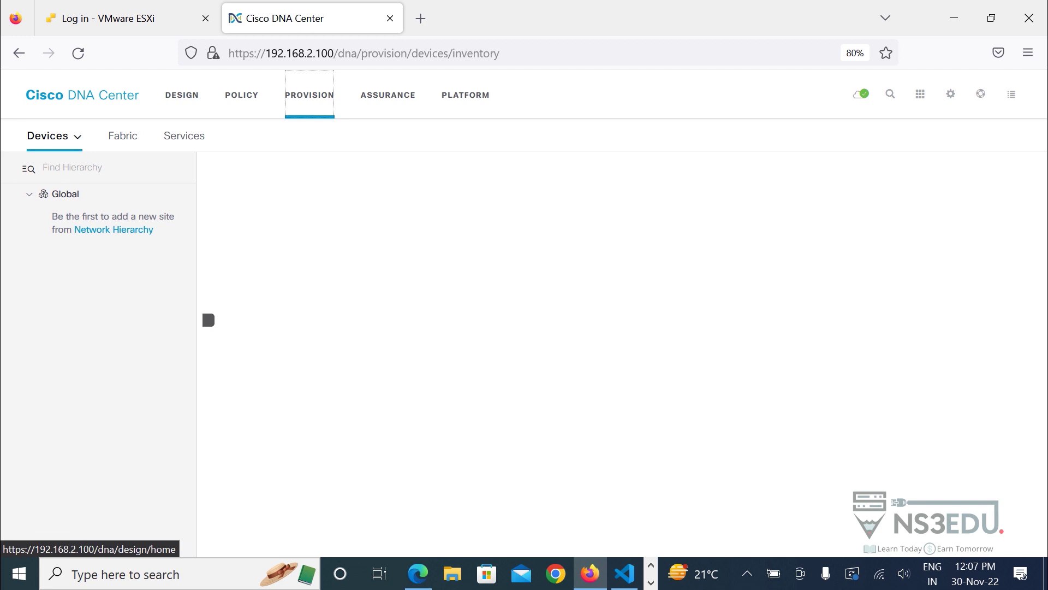
left_click(52, 136)
left_click(62, 173)
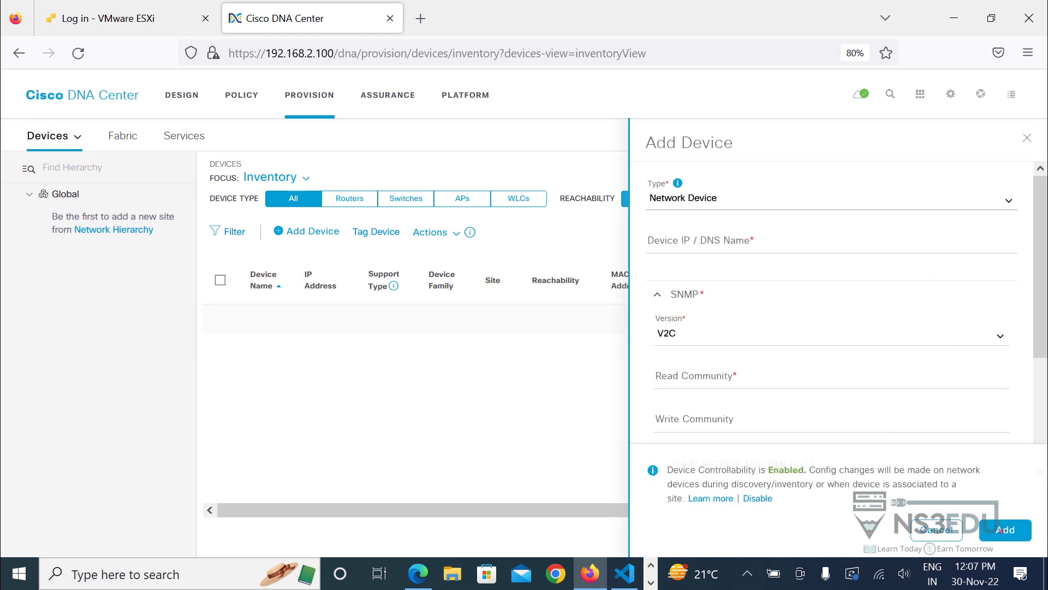
In Add Device, keep the type as Network Device and move to the Device IP field.
left_click(830, 200)
left_click(830, 200)
left_click(829, 200)
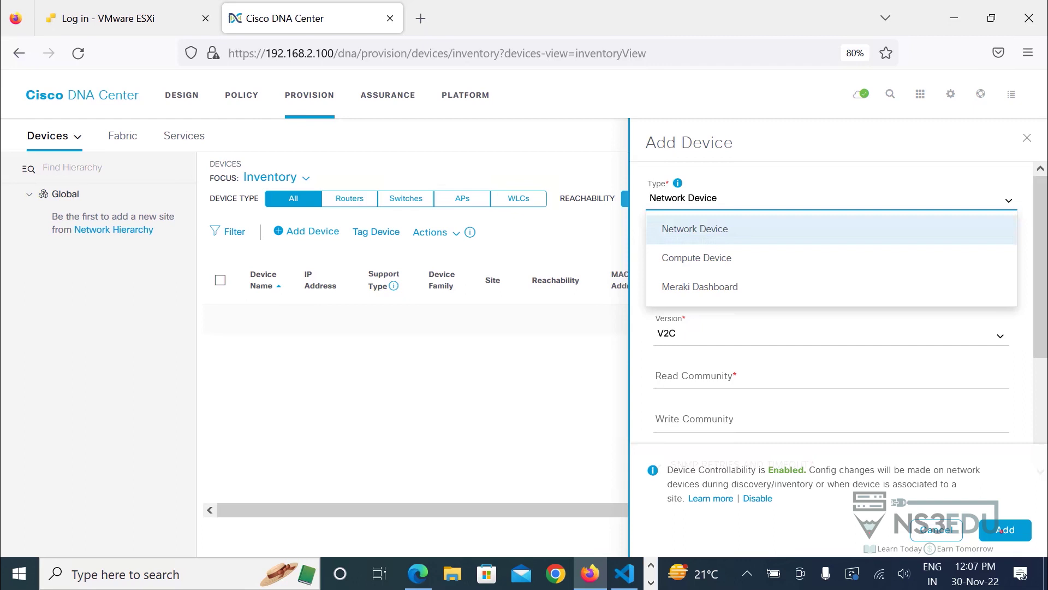
key("Escape")
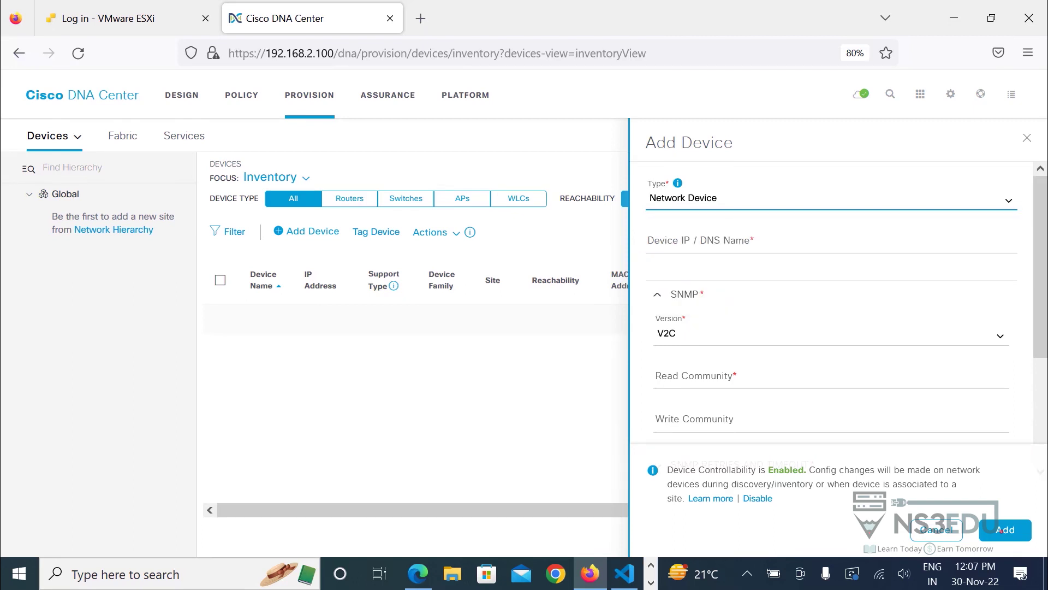
left_click(830, 243)
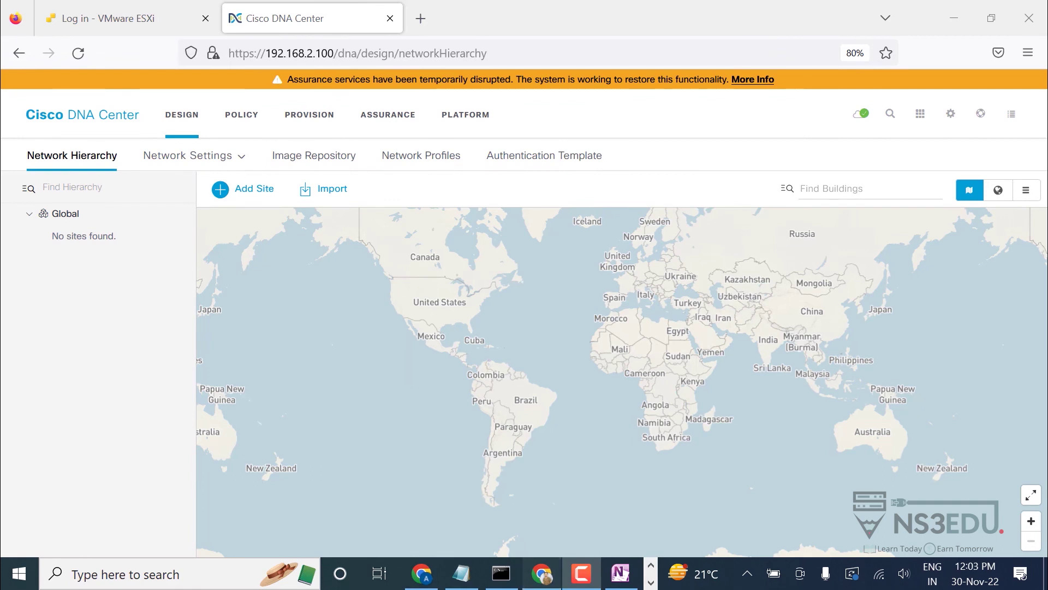
In a new Chrome tab, search 'dna center', open the Compatibility Matrix and pick New Deployment.
left_click(542, 573)
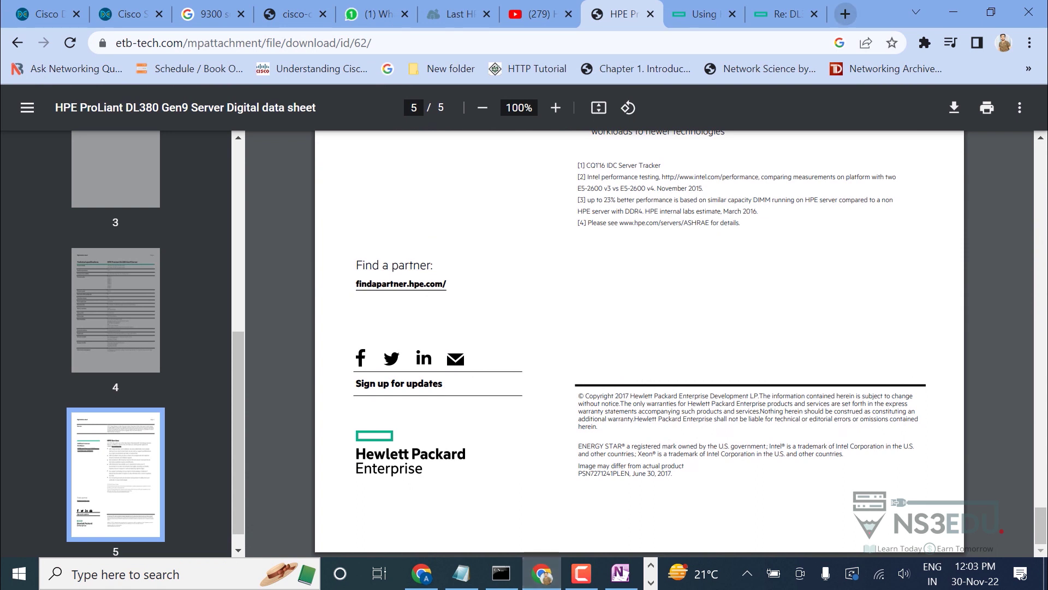
left_click(845, 13)
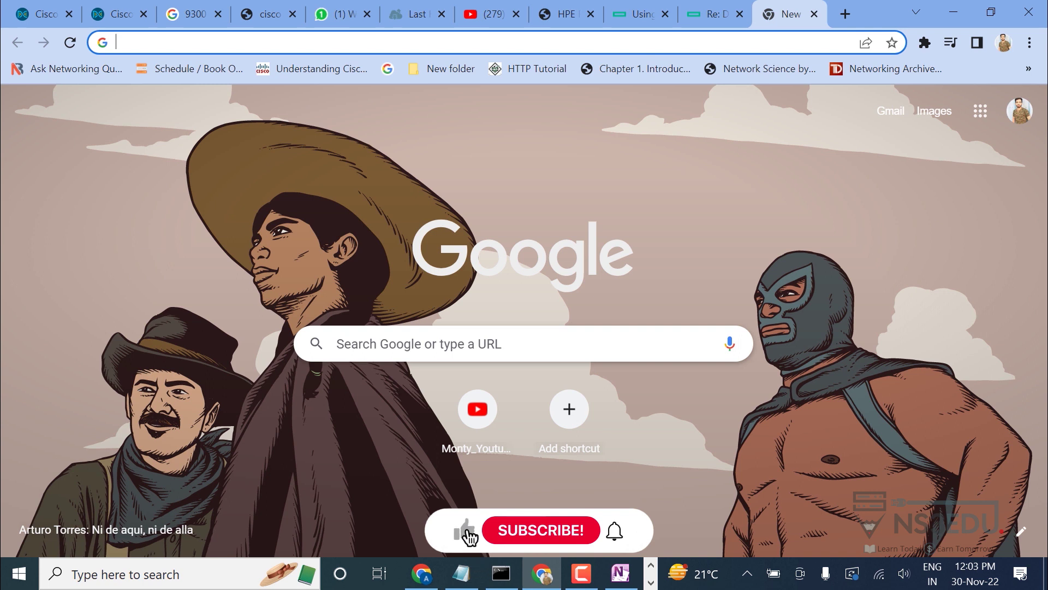
type("dna center")
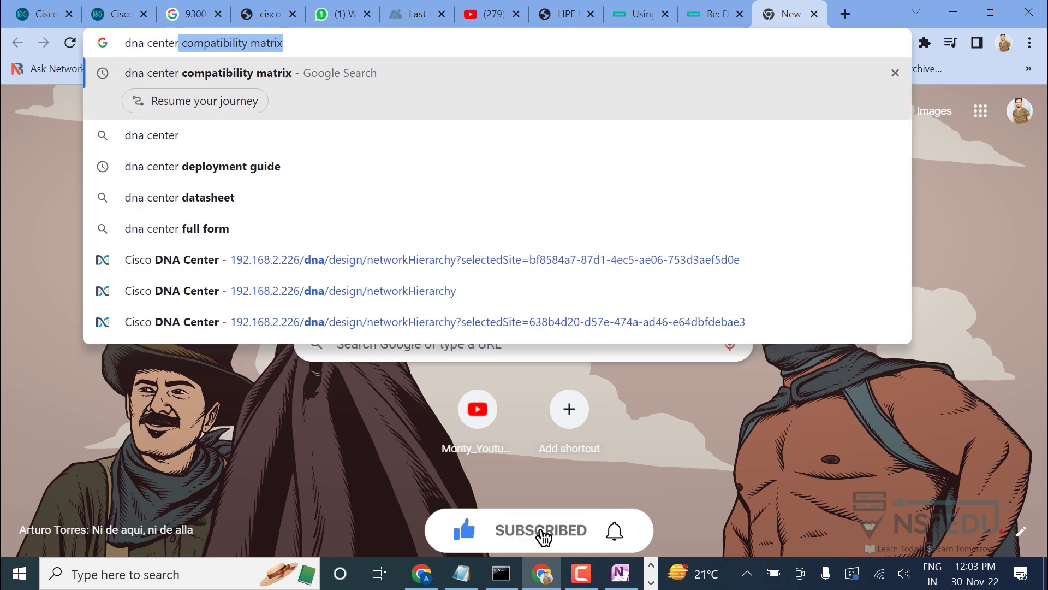
key("Return")
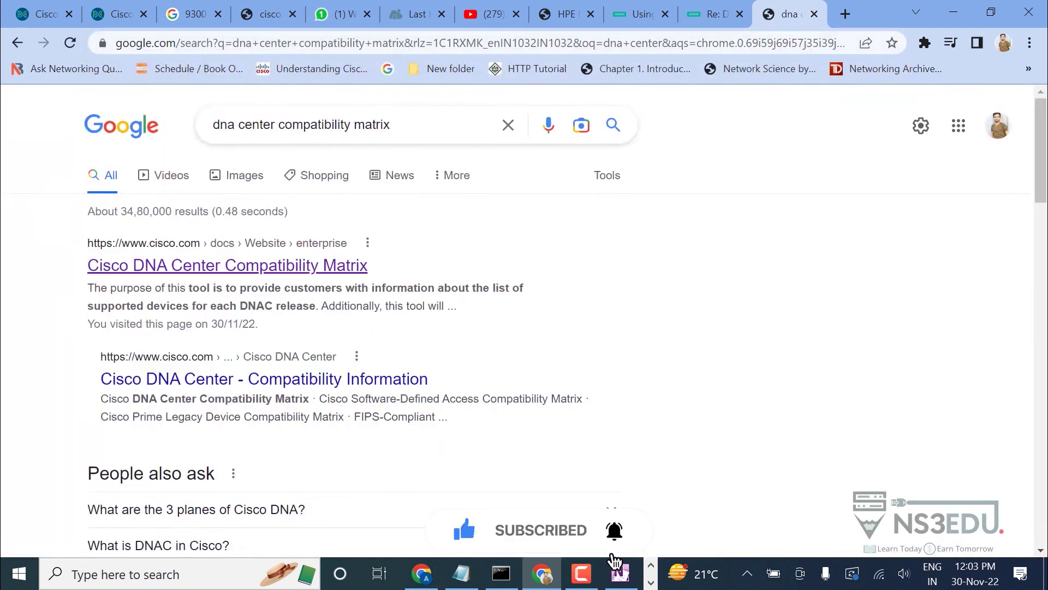
left_click(227, 266)
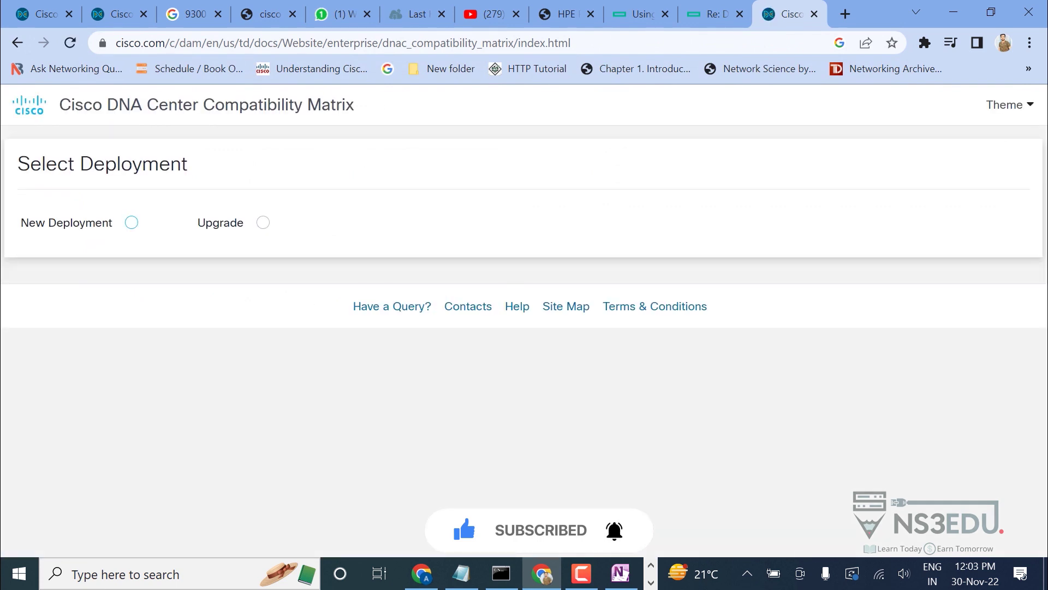
left_click(131, 223)
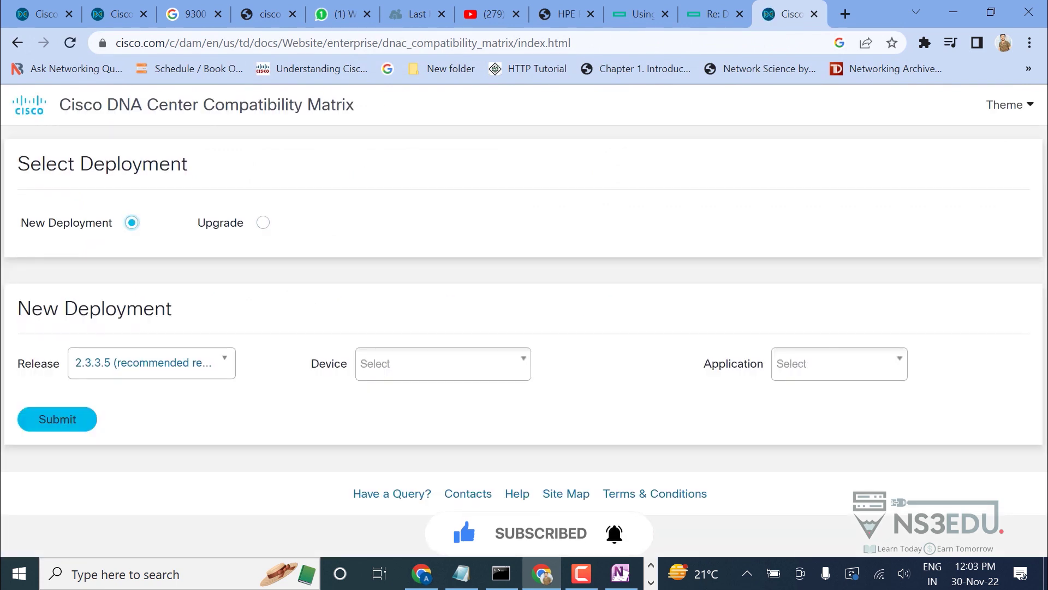
left_click(148, 362)
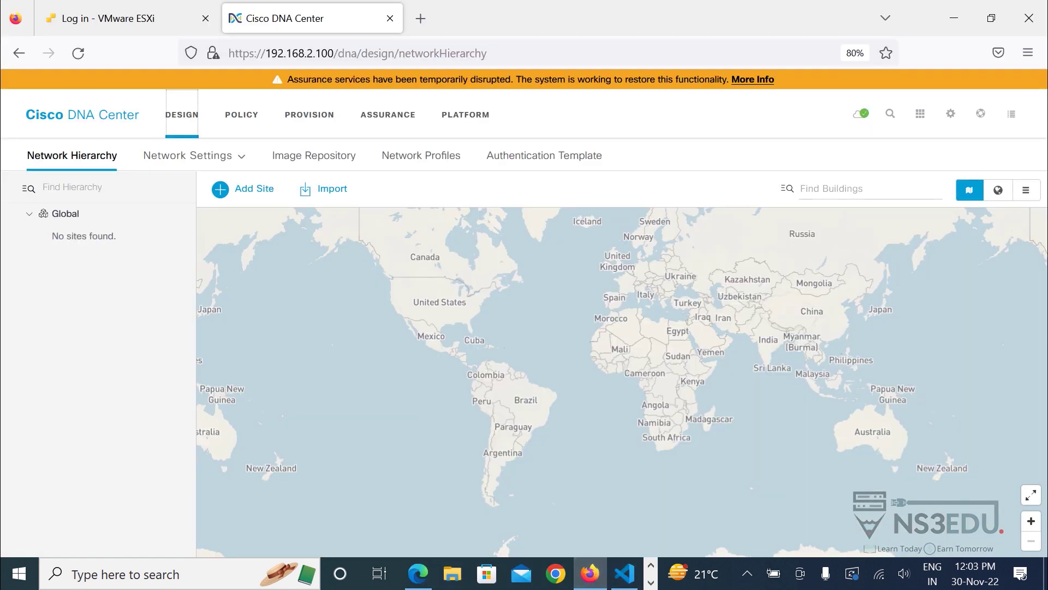
left_click(950, 113)
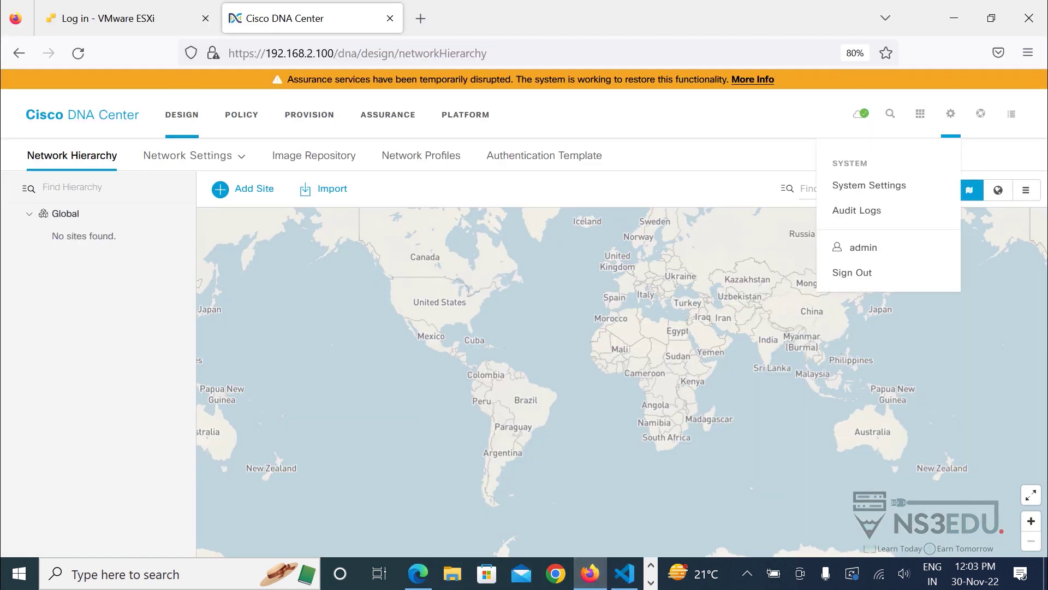
left_click(980, 113)
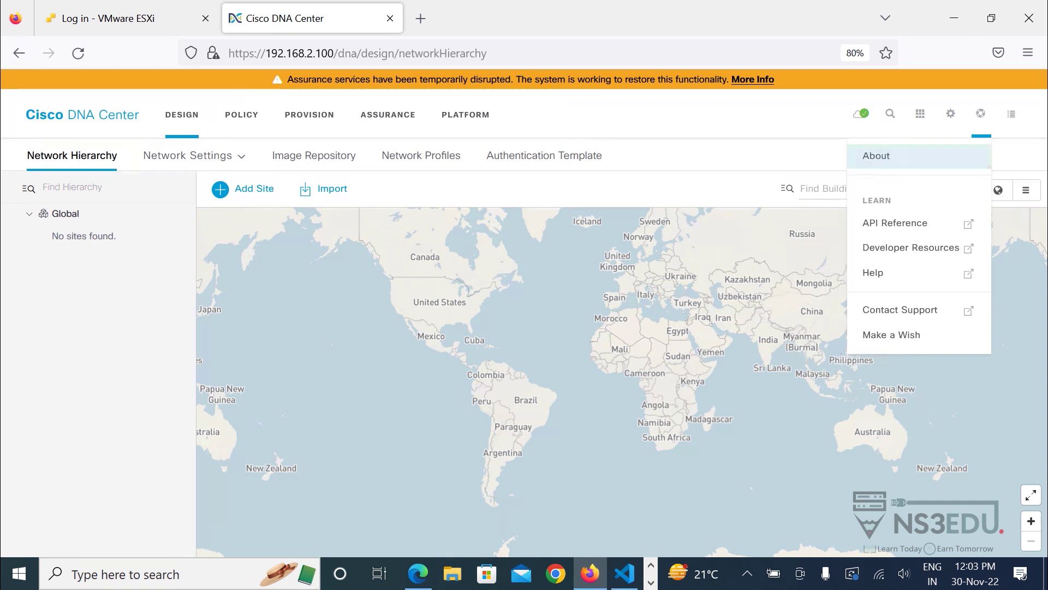
left_click(873, 155)
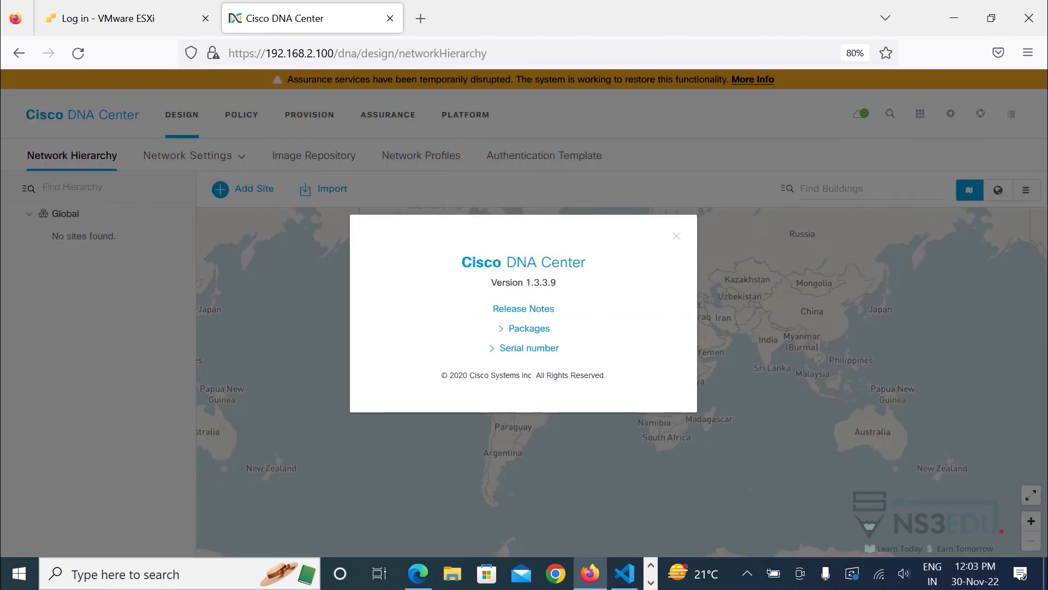
left_click(650, 582)
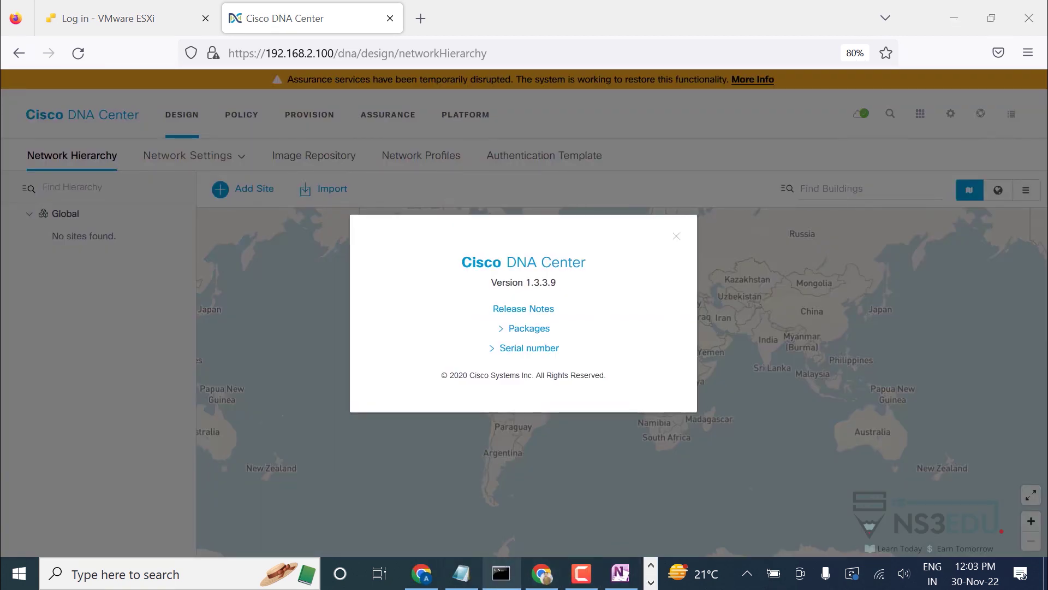
left_click(542, 572)
left_click(139, 363)
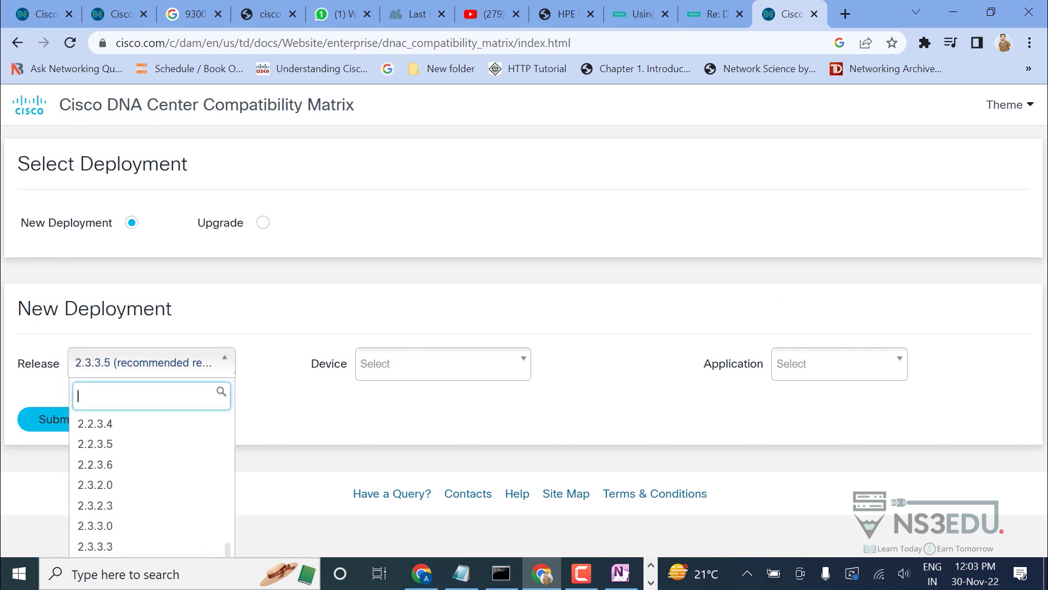
scroll(147, 464, "up", 5)
key("Return")
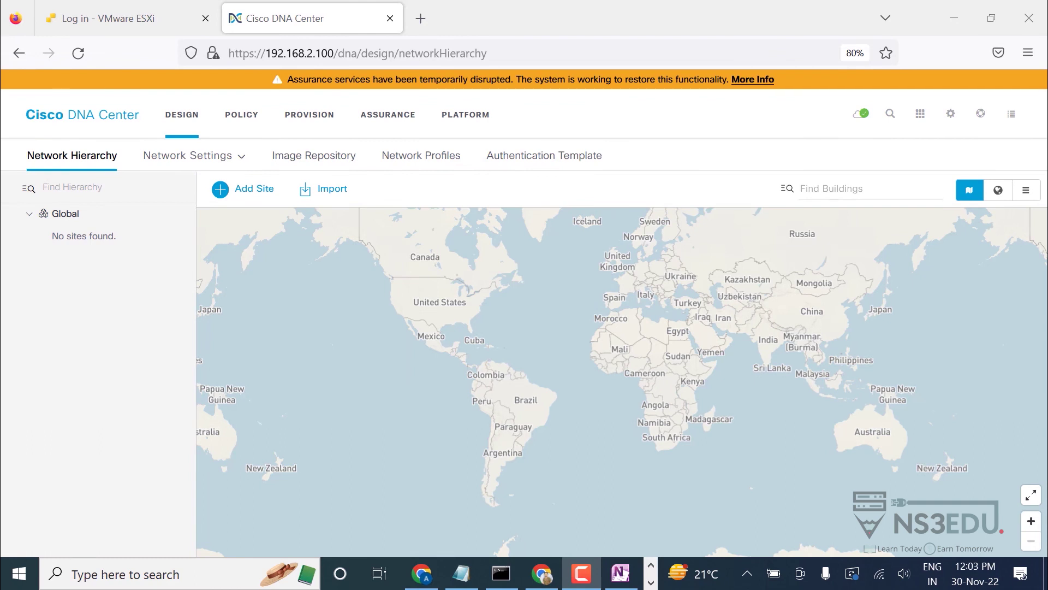
In a new Chrome tab, search for the DNA Center compatibility matrix and open Cisco's page.
left_click(542, 574)
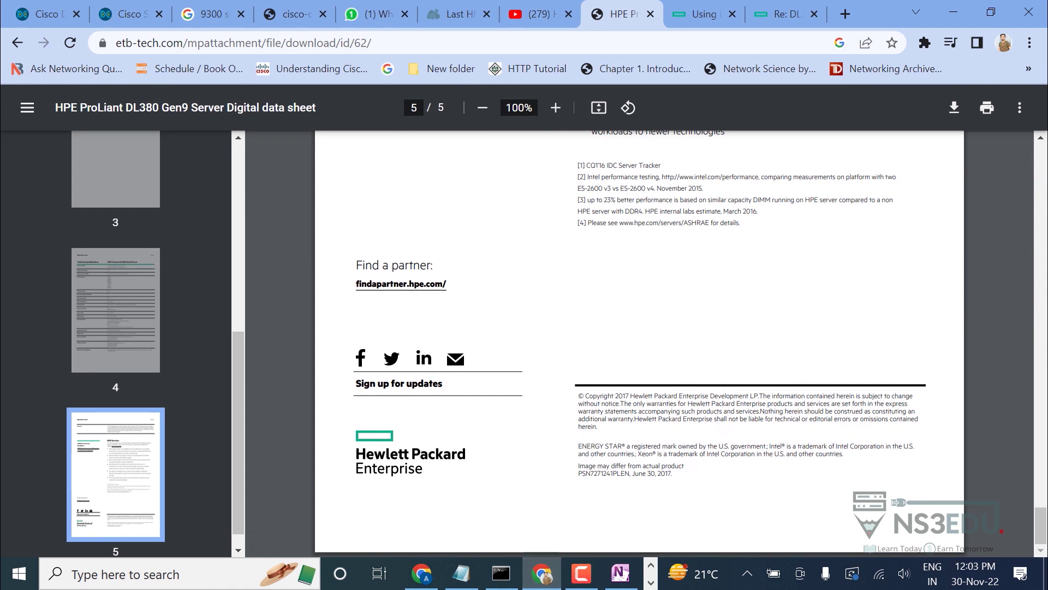
key("ctrl+t")
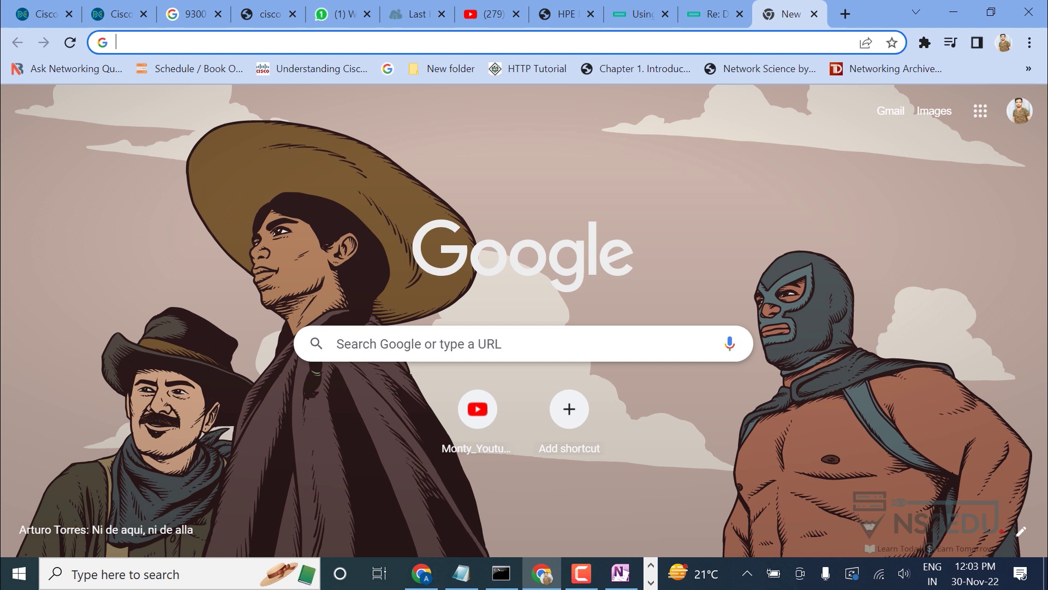
type("dna center compatibility matrix")
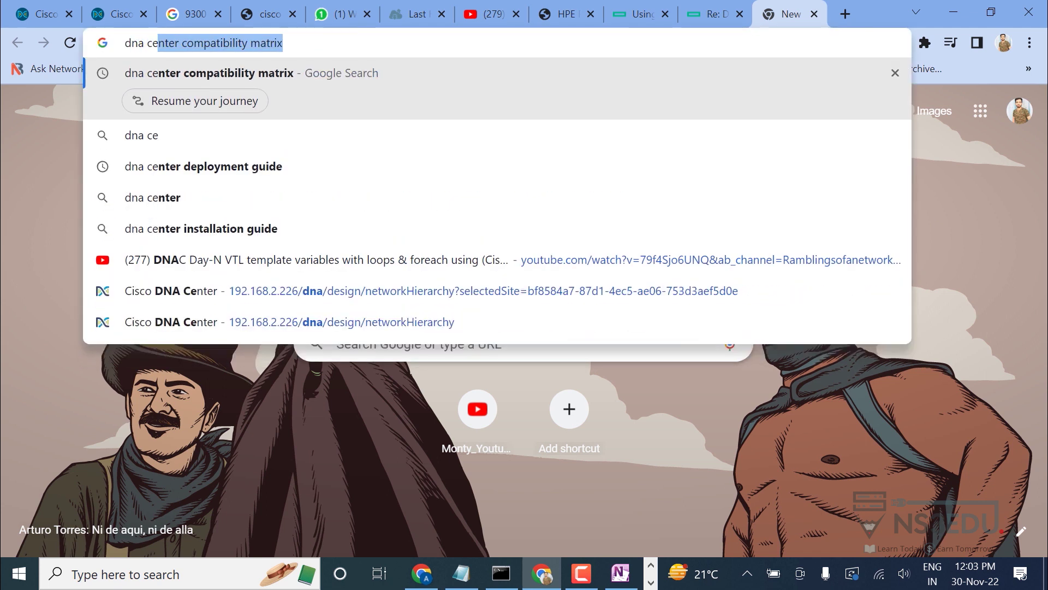
key("Return")
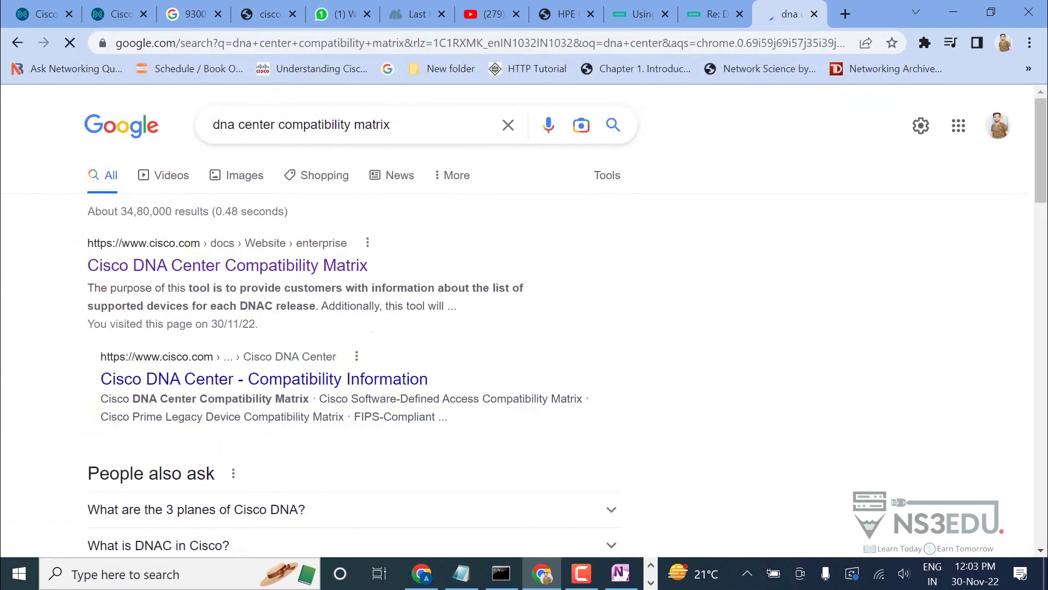
left_click(227, 265)
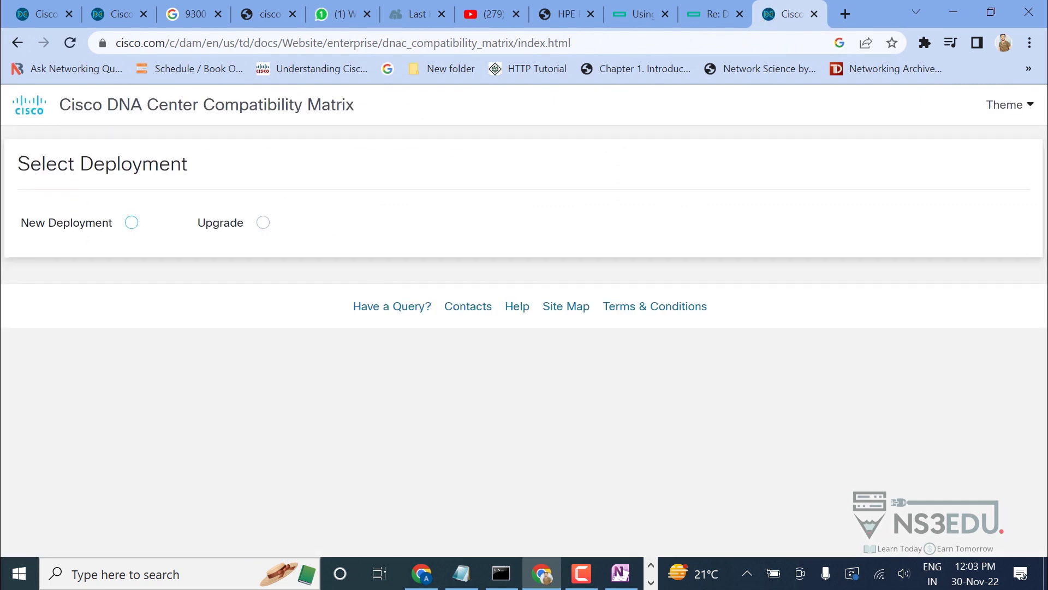
Choose New Deployment and check the Release list, which defaults to 2.3.3.5.
left_click(131, 222)
left_click(151, 364)
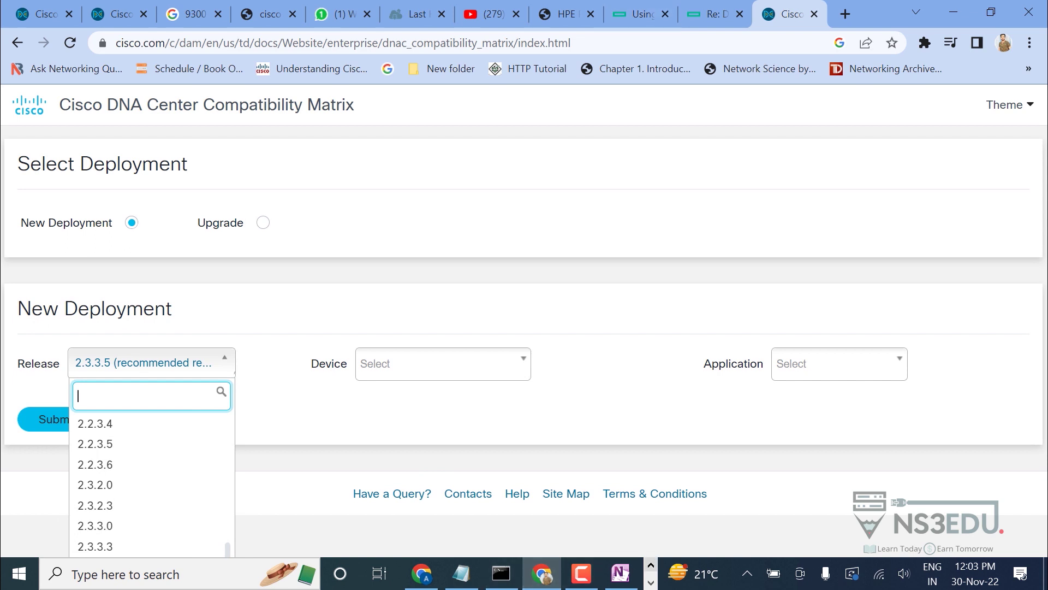
key("Escape")
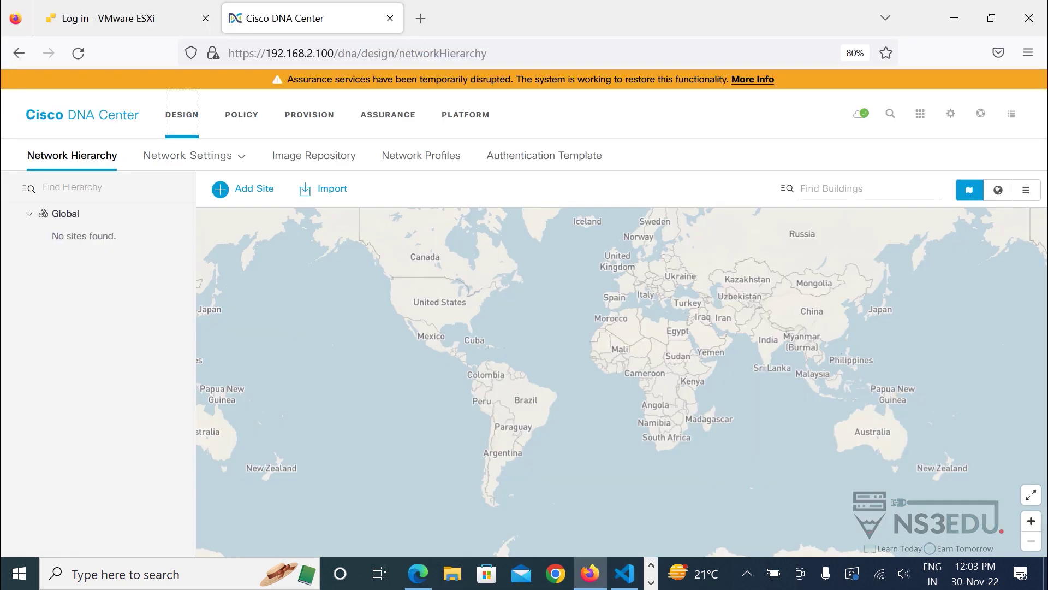
Confirm the DNA Center version in About, then set Release 1.3.3.9 and Device Switch.
left_click(950, 113)
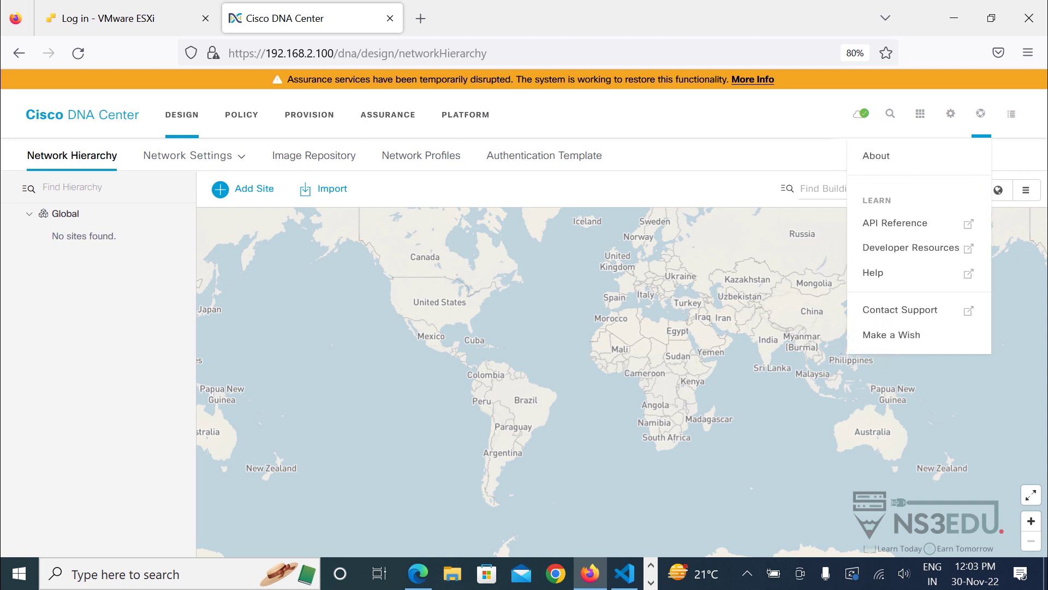
left_click(876, 156)
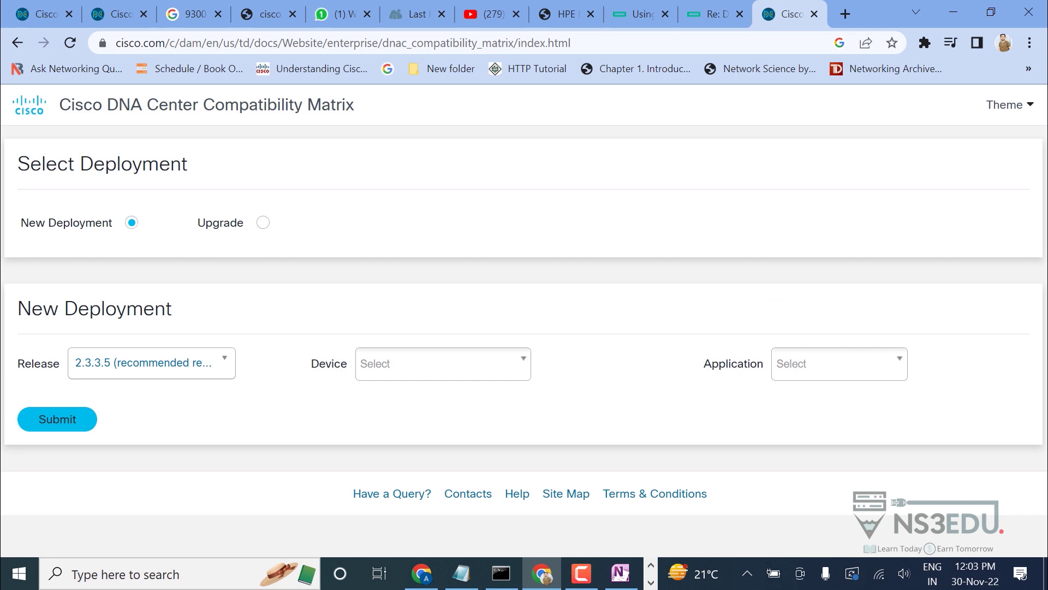
left_click(148, 363)
scroll(148, 464, "up", 5)
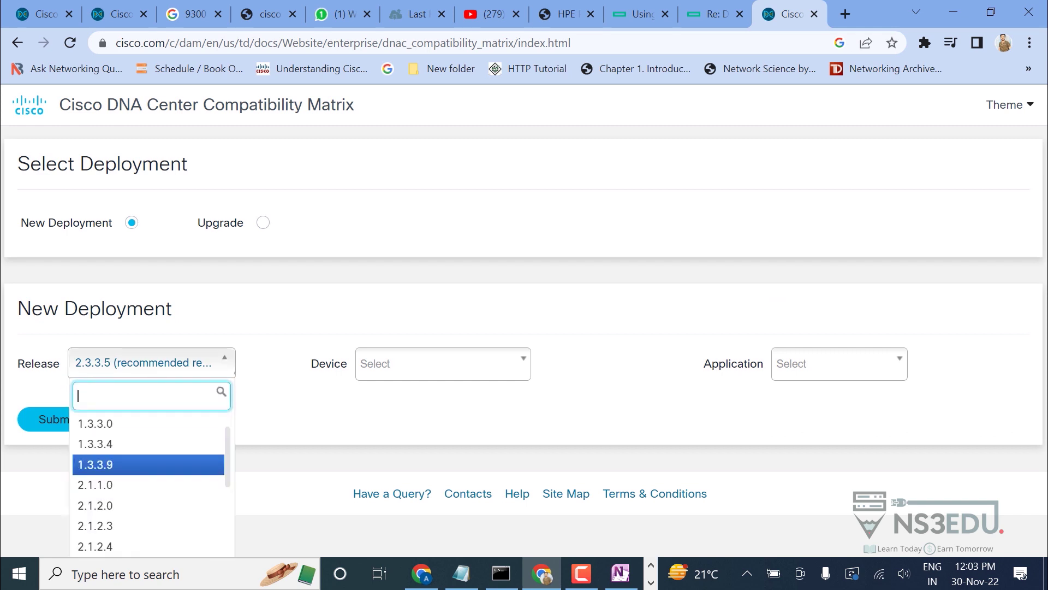
left_click(147, 464)
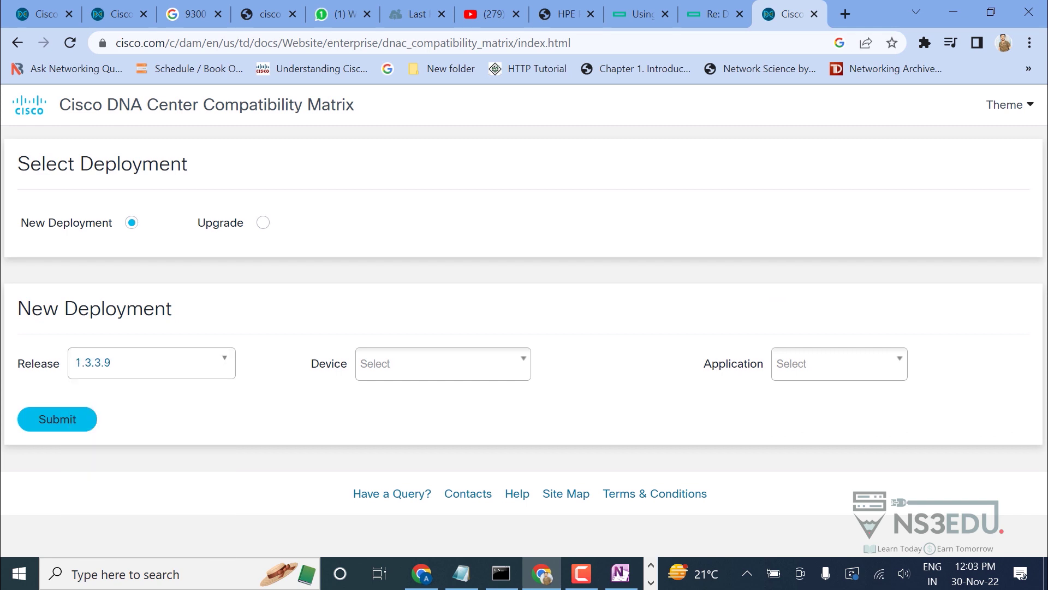
left_click(443, 364)
left_click(382, 410)
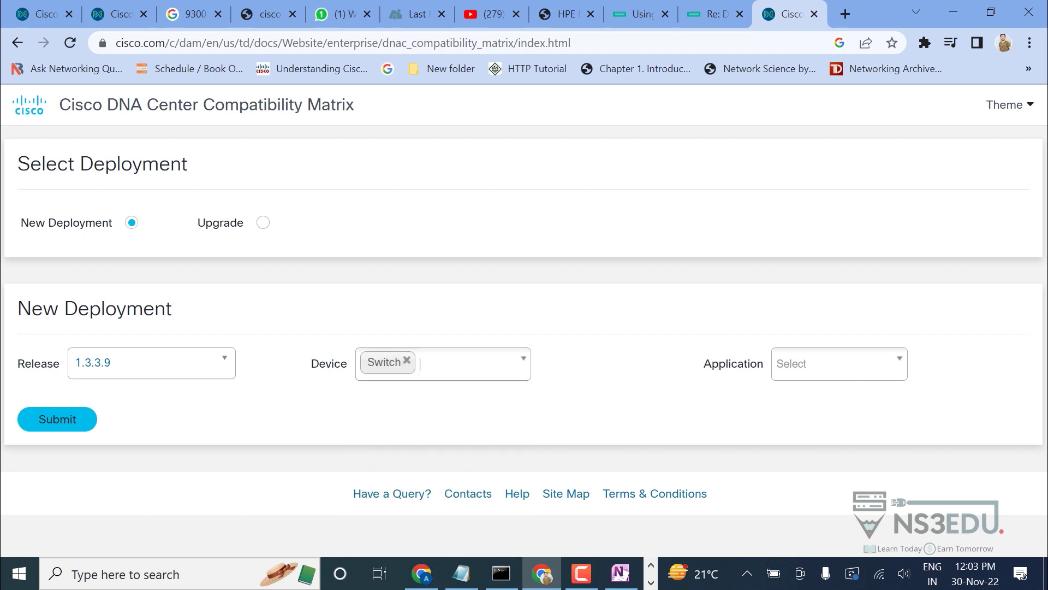
Choose All as the application and submit the 1.3.3.9 Switch compatibility query.
left_click(839, 364)
scroll(835, 464, "down", 1)
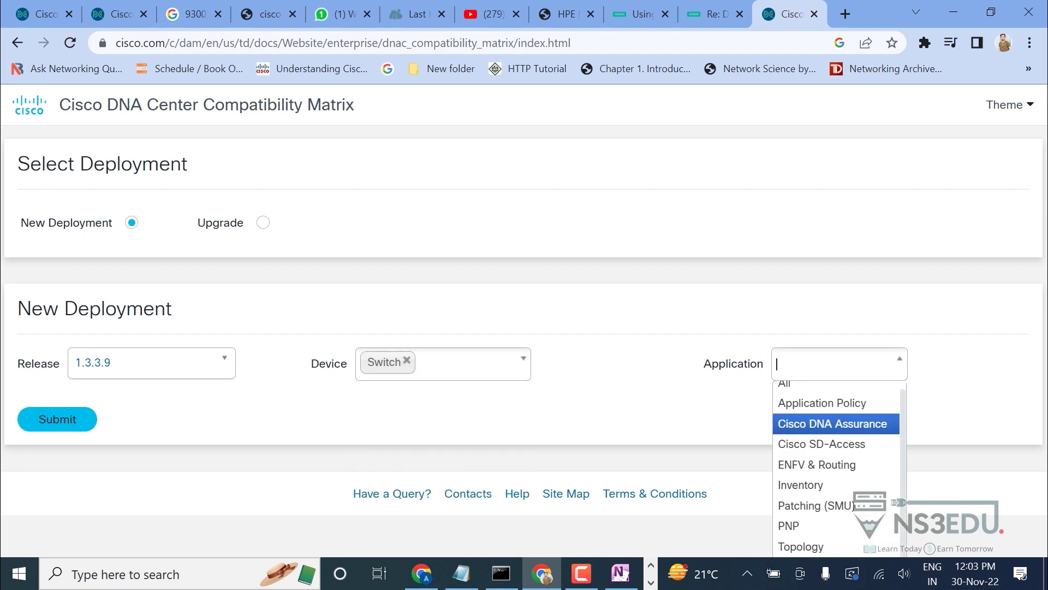
left_click(839, 363)
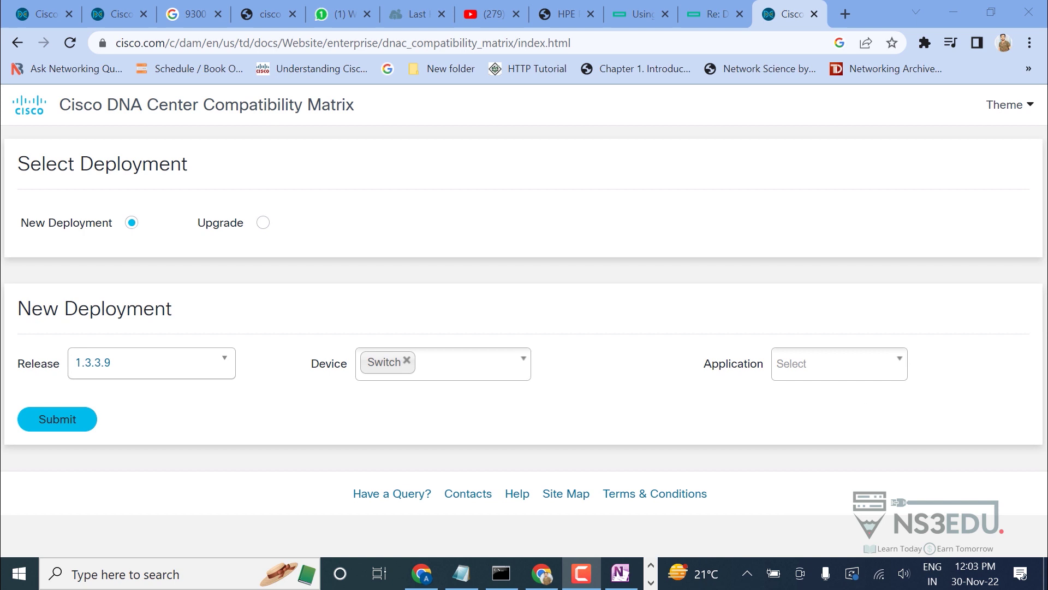
left_click(839, 364)
scroll(835, 464, "down", 1)
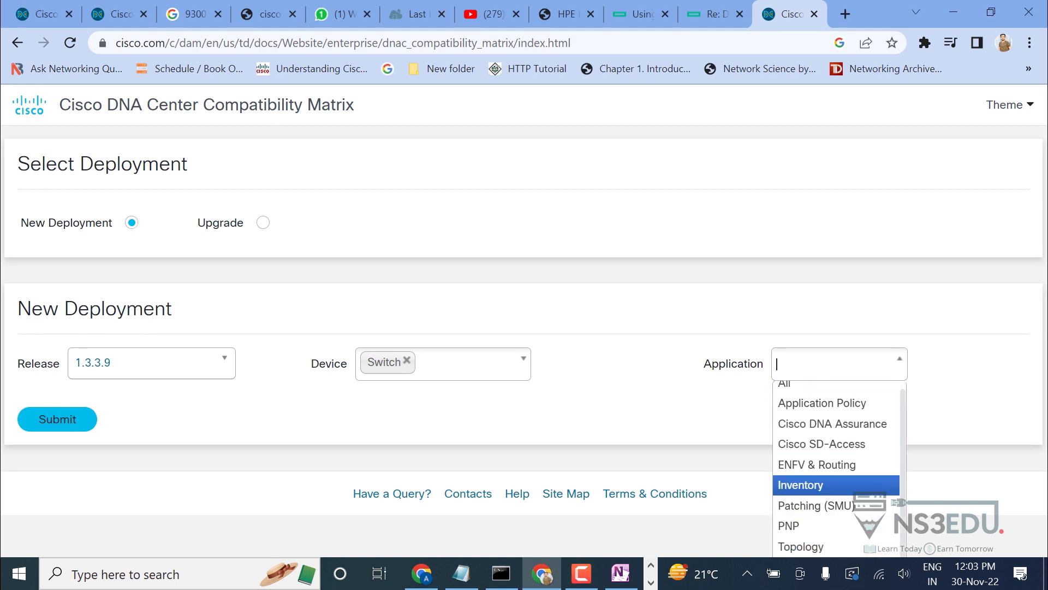
key("alt+Tab")
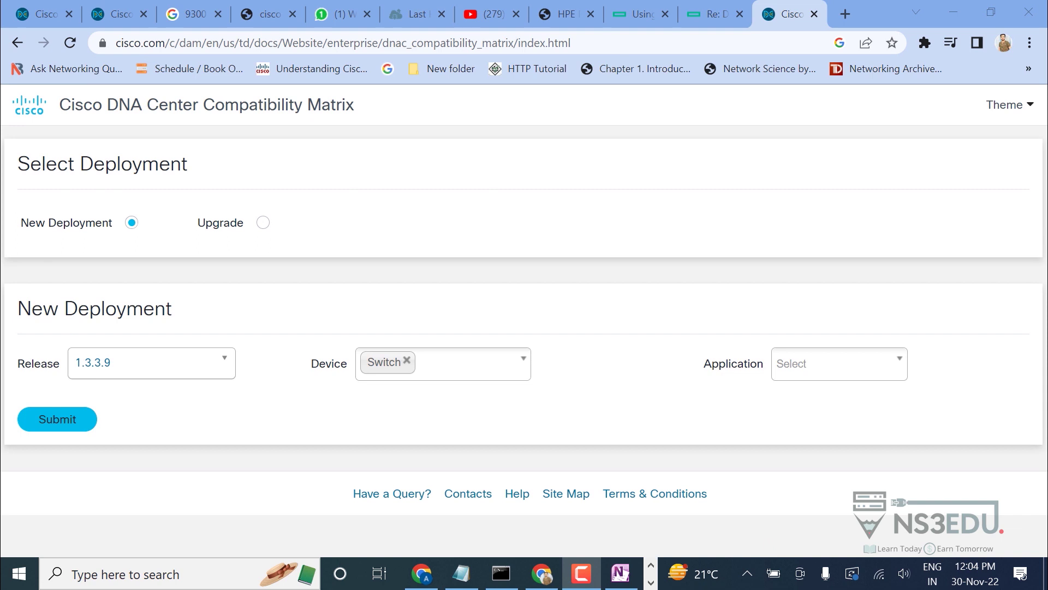
key("alt+Tab")
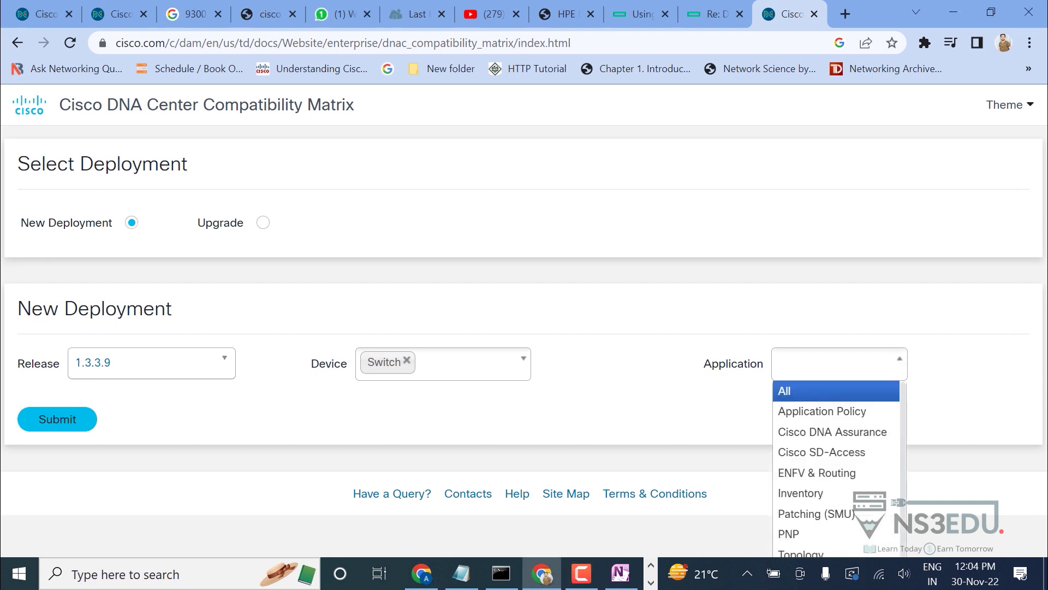
key("Return")
left_click(57, 419)
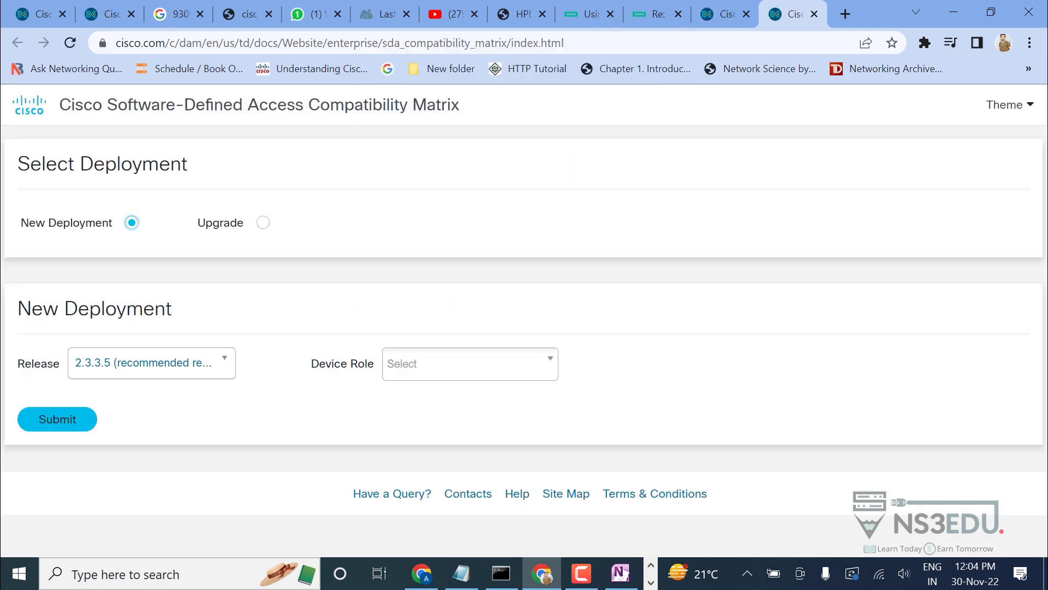
Submit the SD-Access matrix query for Release 1.3.3.9 with All device roles.
left_click(152, 363)
scroll(148, 464, "up", 10)
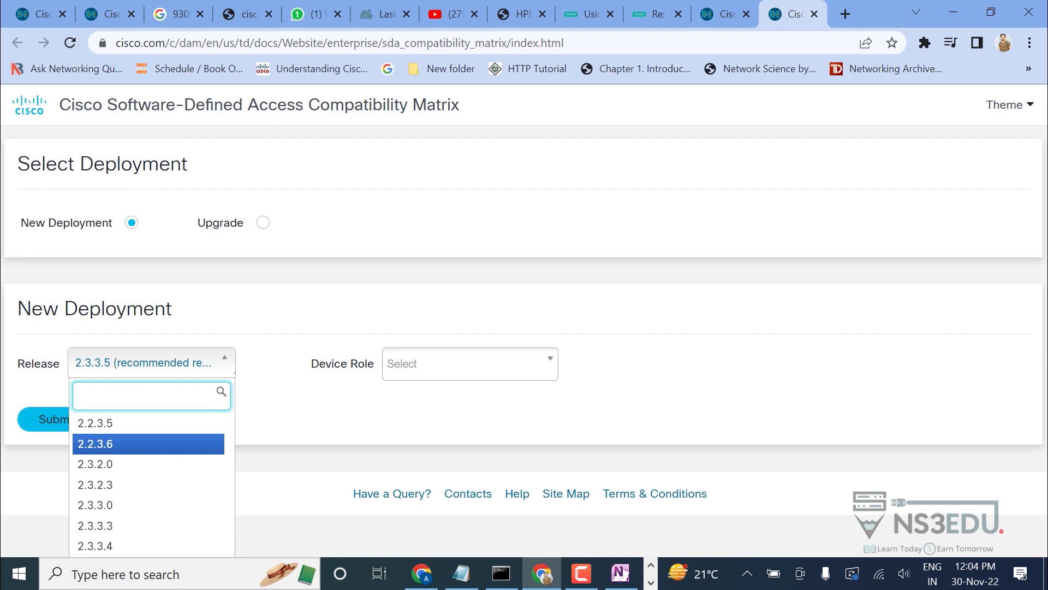
scroll(147, 486, "down", 8)
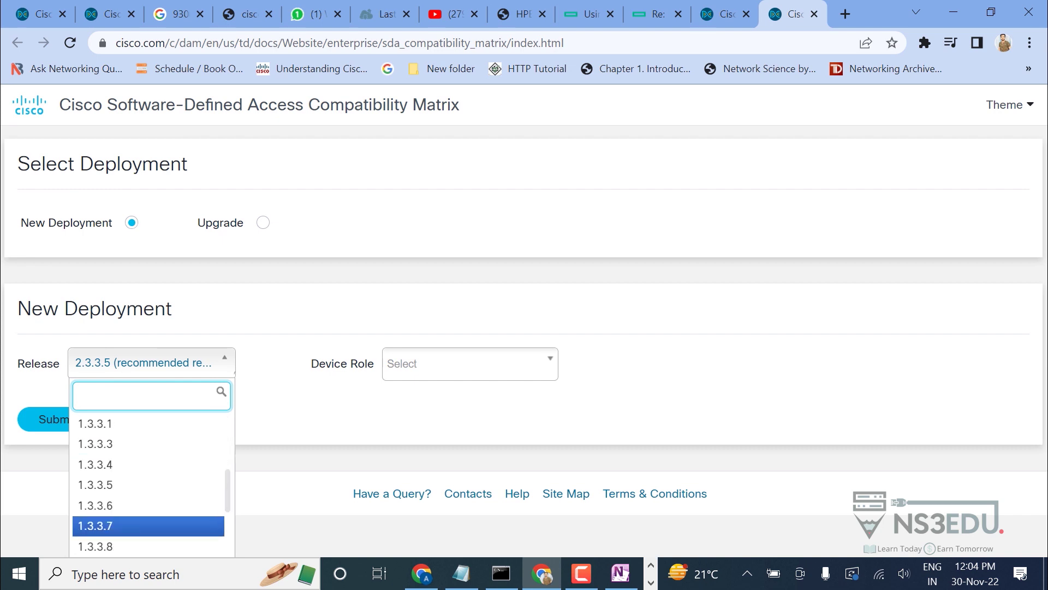
left_click(96, 444)
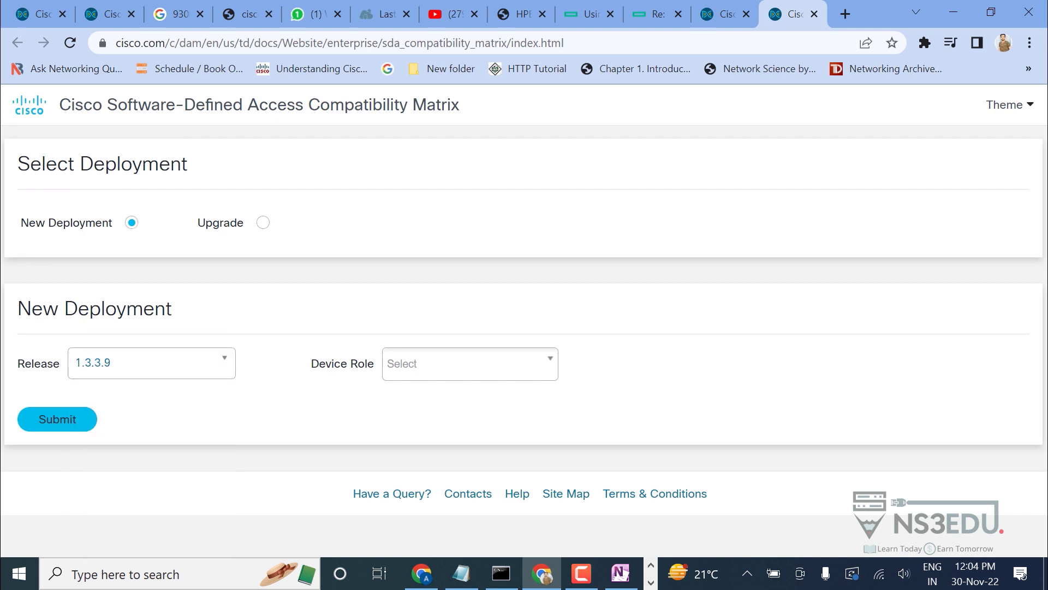
left_click(469, 363)
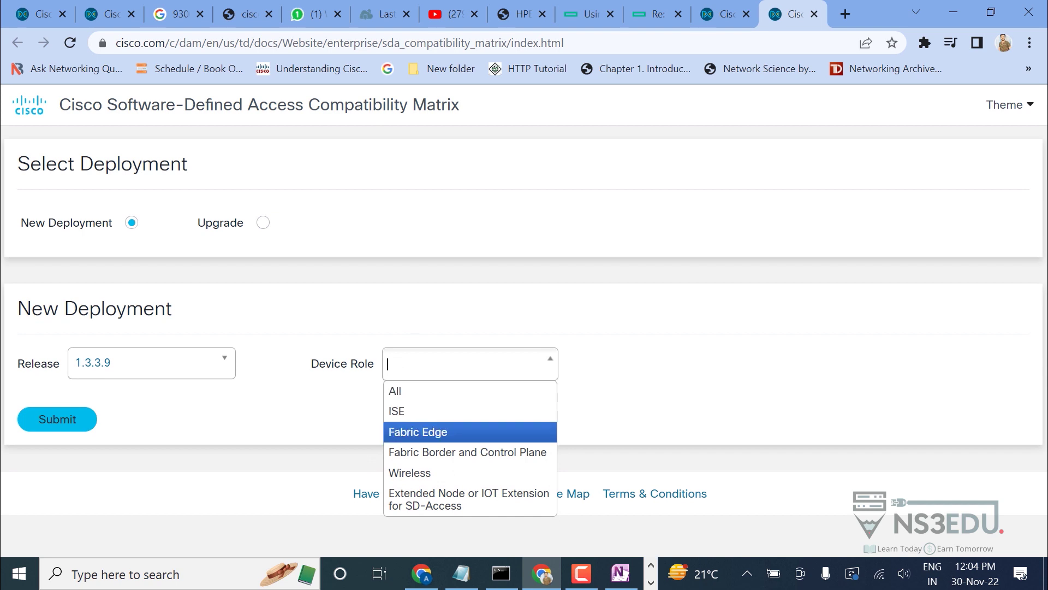
left_click(395, 390)
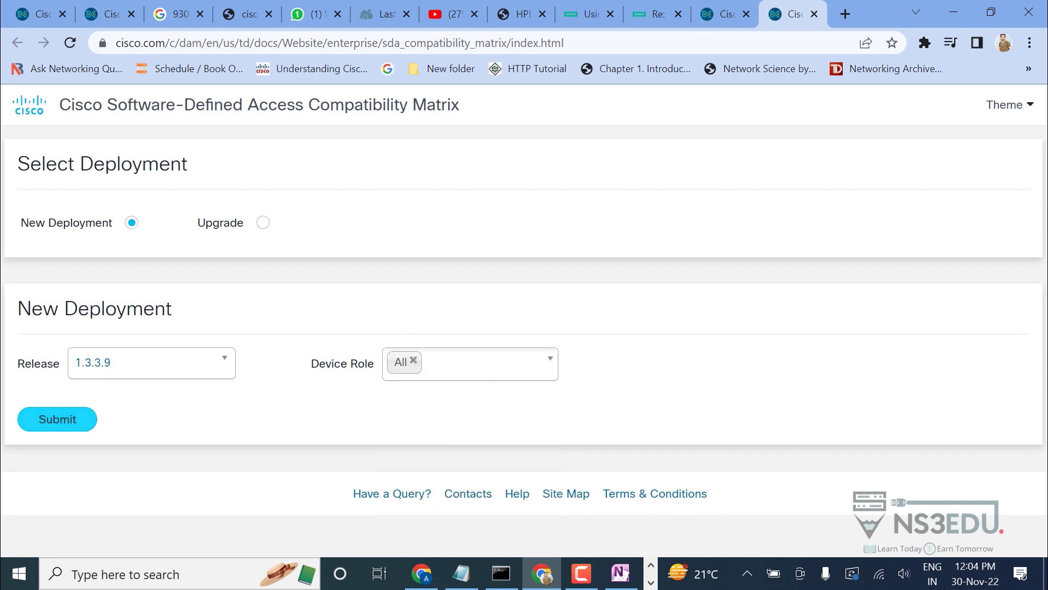
left_click(57, 419)
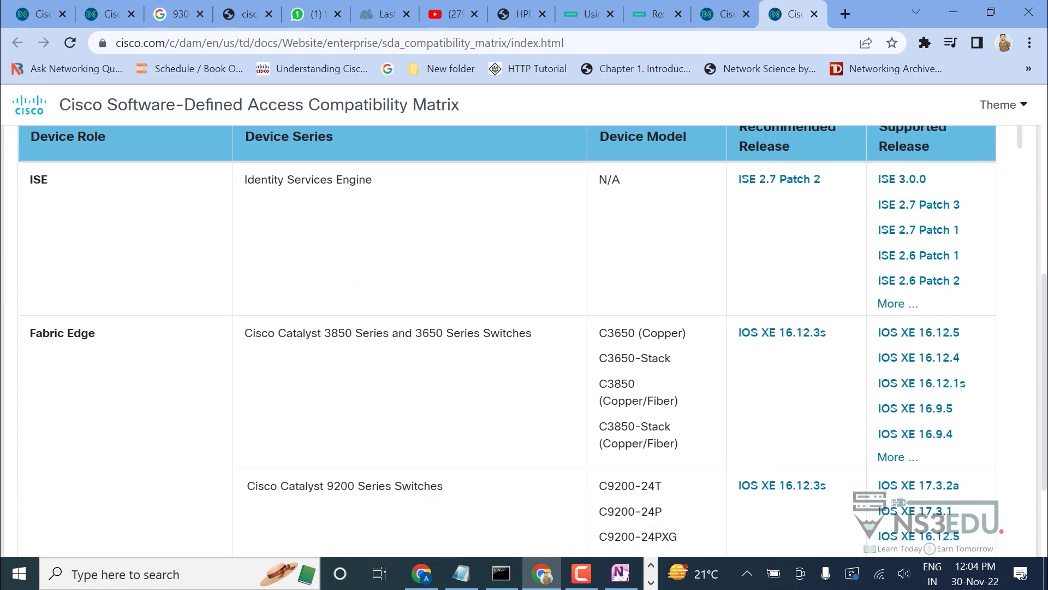
Review the Fabric Edge 3850 and 9300 rows recommending IOS XE 16.12.3s.
scroll(506, 338, "down", 1)
scroll(507, 338, "down", 10)
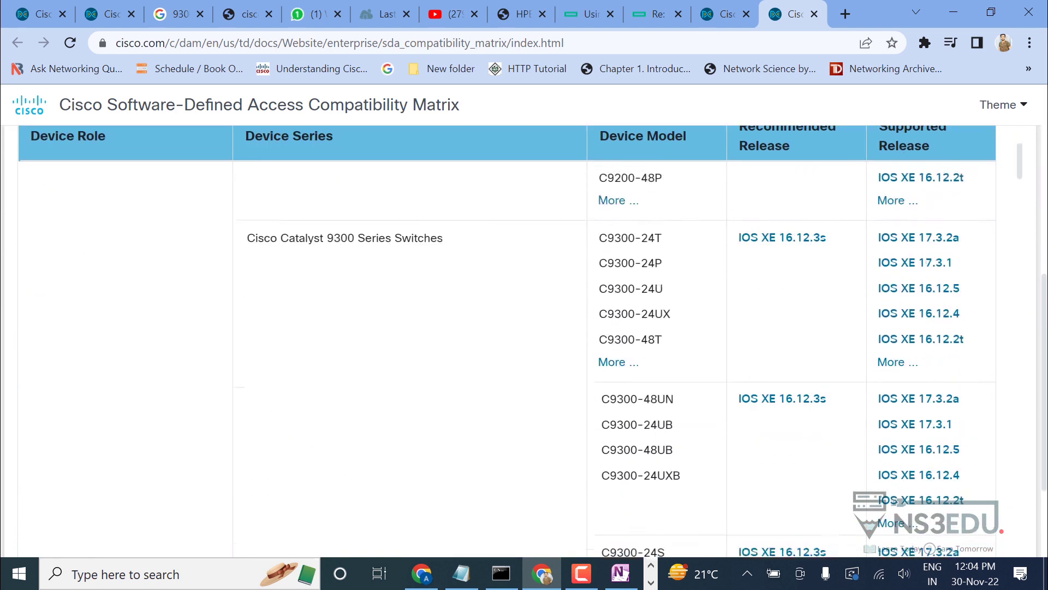
scroll(506, 338, "up", 7)
scroll(507, 338, "up", 3)
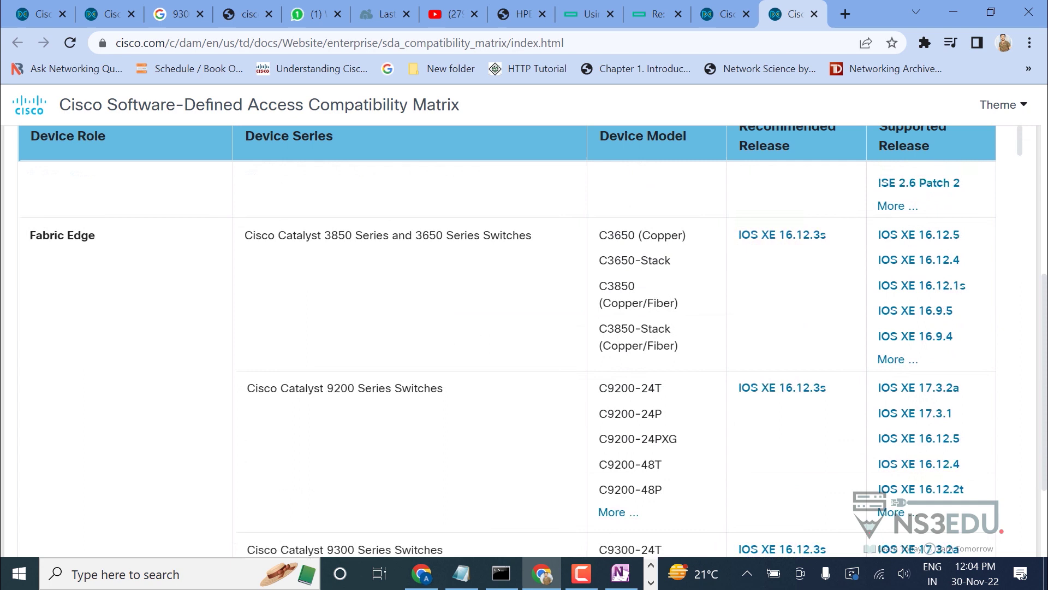
left_click_drag(324, 251, 491, 251)
left_click(490, 251)
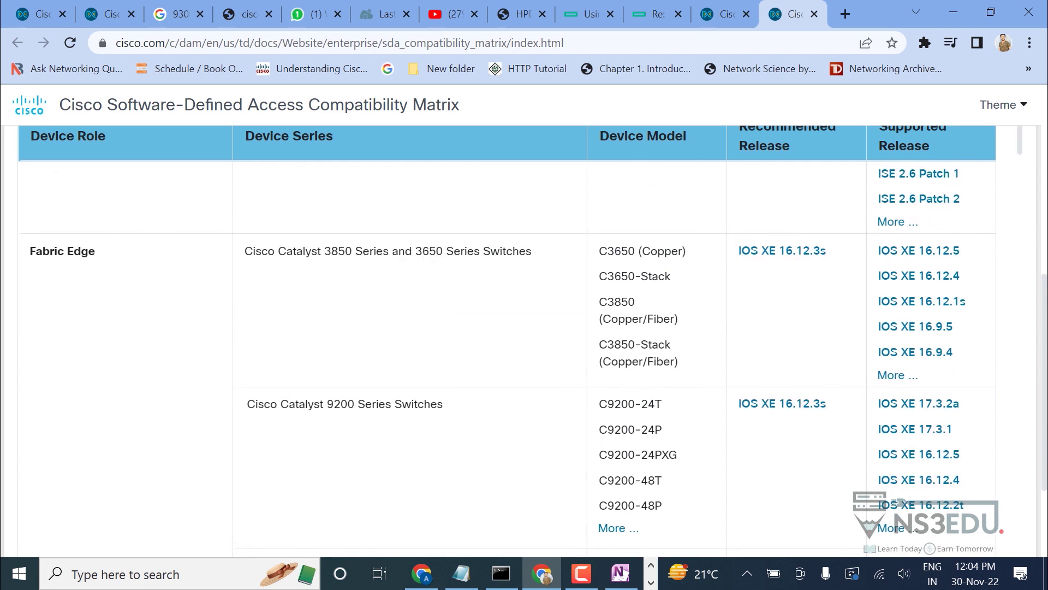
left_click_drag(412, 252, 436, 251)
left_click(436, 251)
scroll(360, 299, "up", 1)
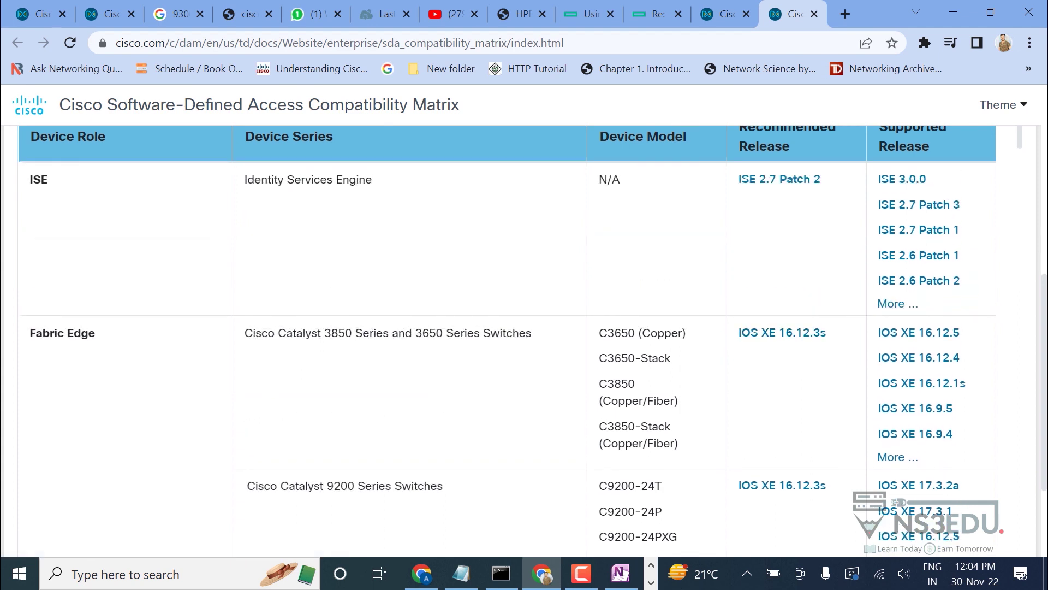
scroll(507, 359, "down", 6)
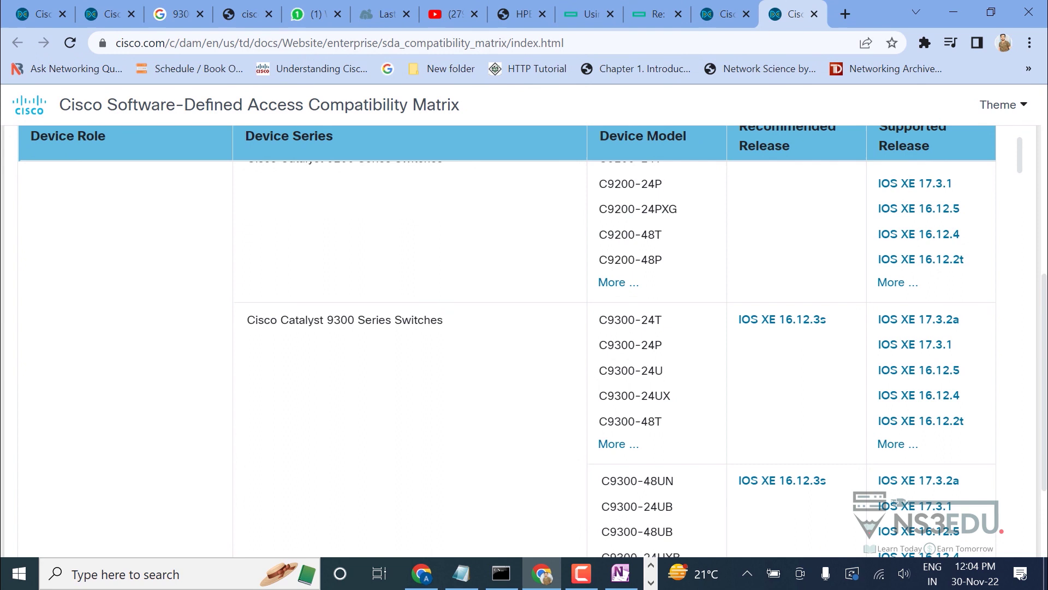
scroll(507, 359, "up", 6)
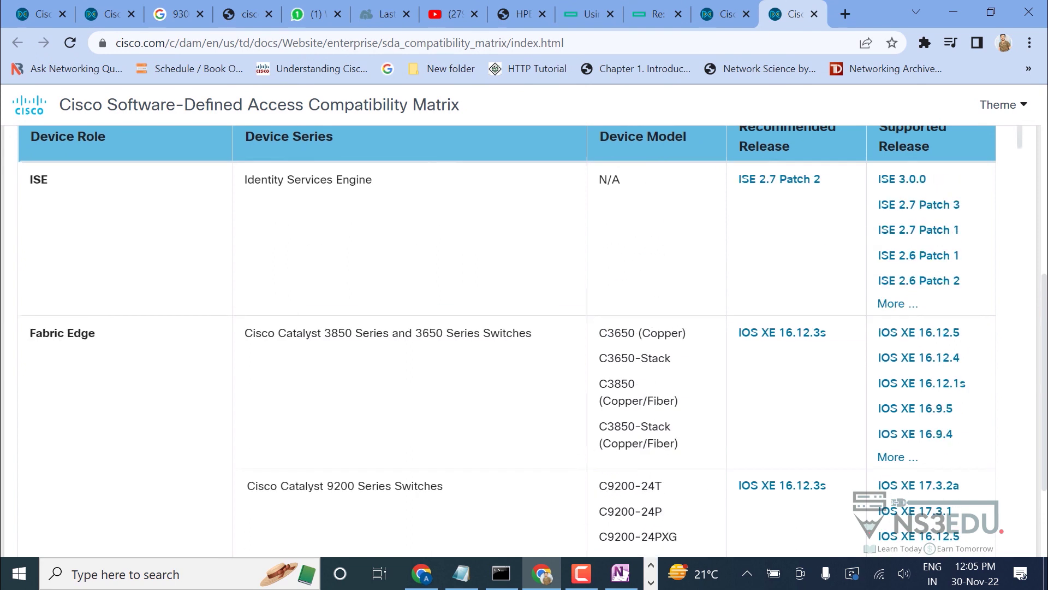
scroll(507, 359, "up", 7)
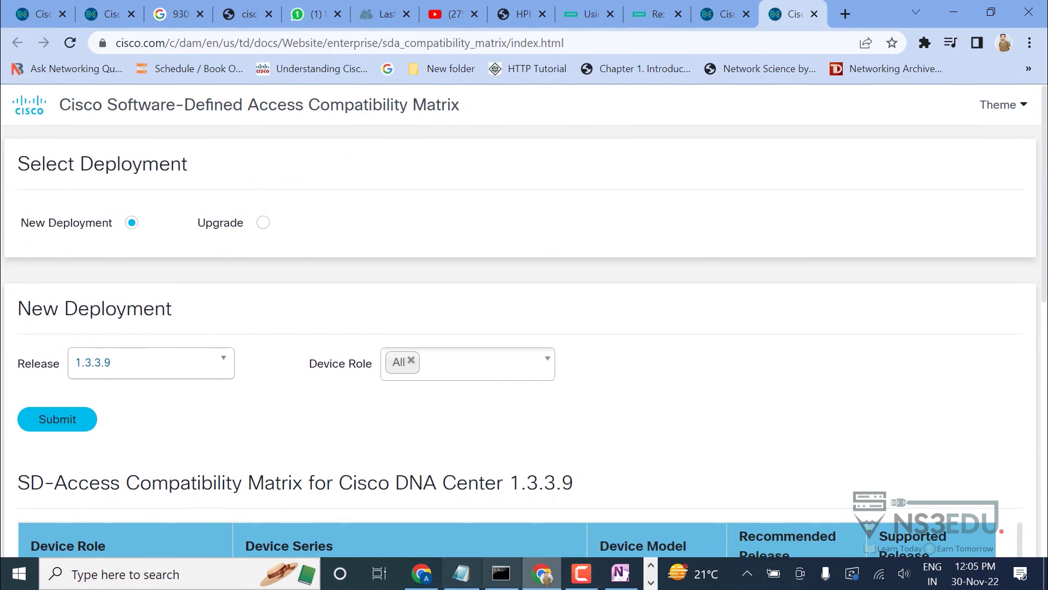
left_click(581, 573)
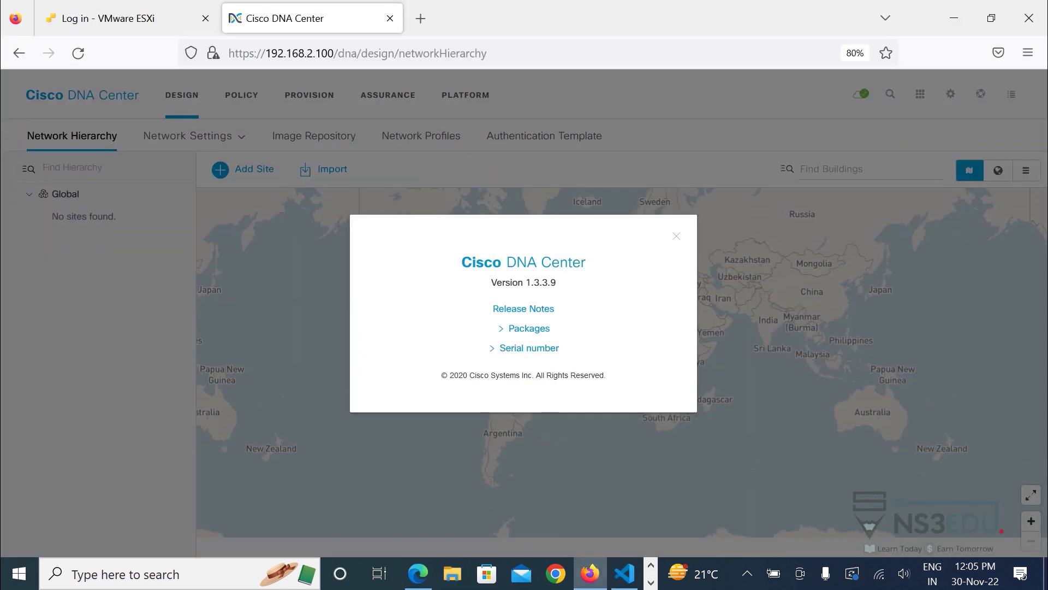
Close the DNA Center 1.3.3.9 About dialog and bring up the Windows Start menu.
key("Escape")
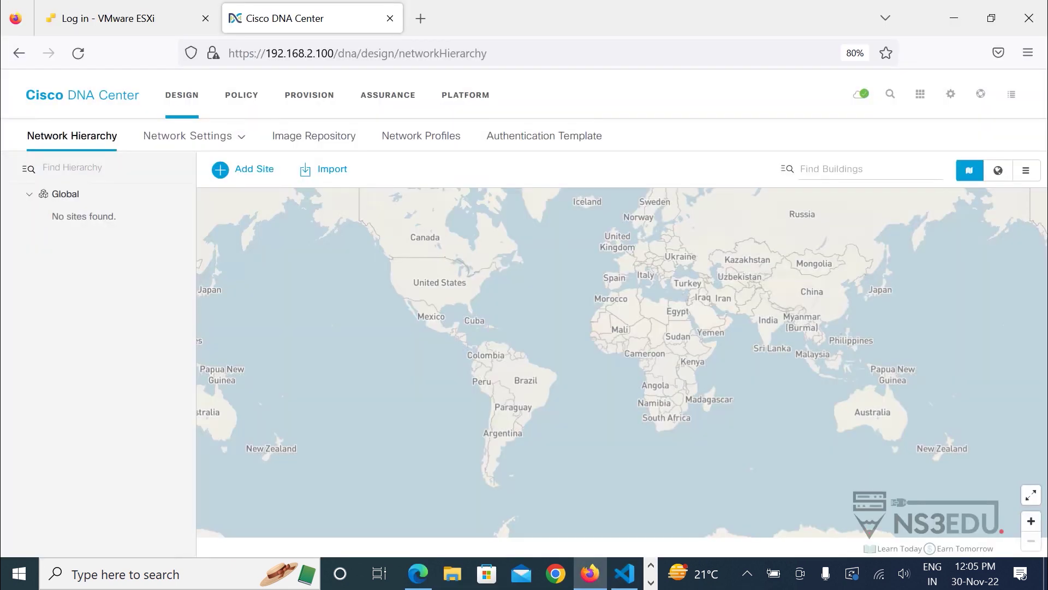
key("super")
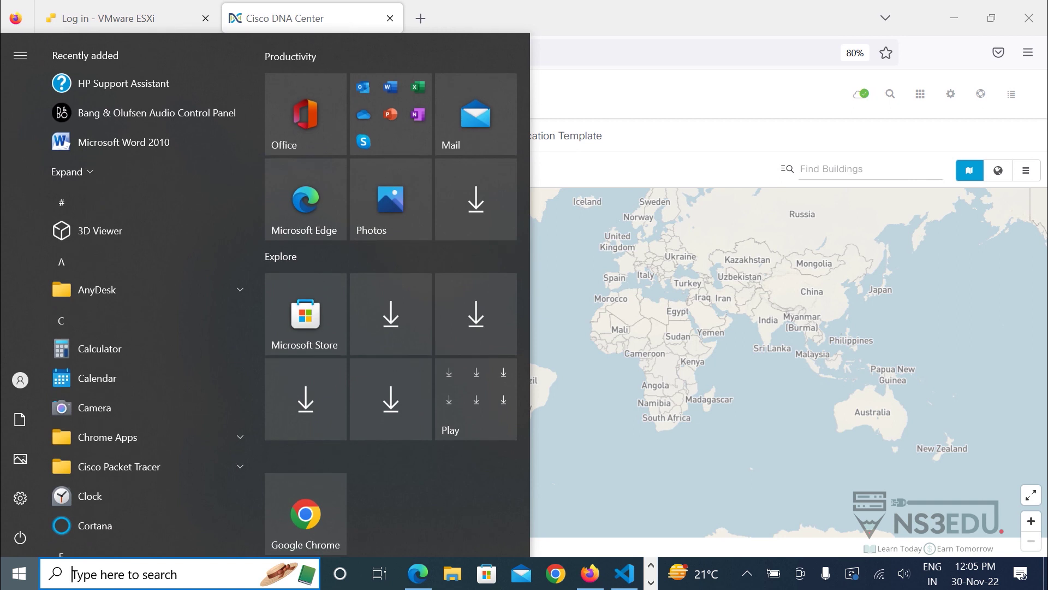
Search the Start menu for 'putty' and launch PuTTY.
type("putty")
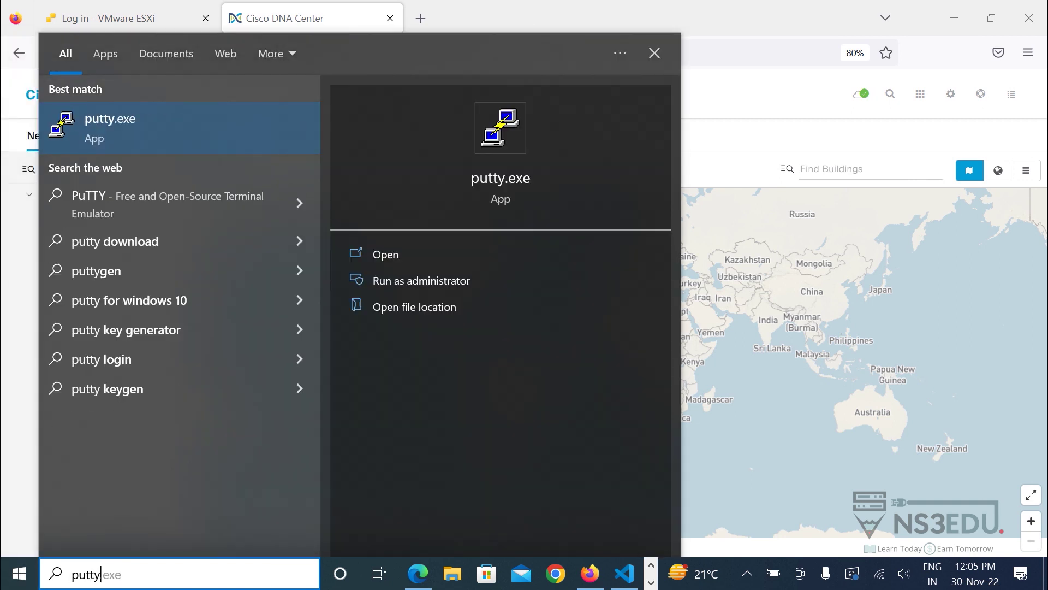
key("Return")
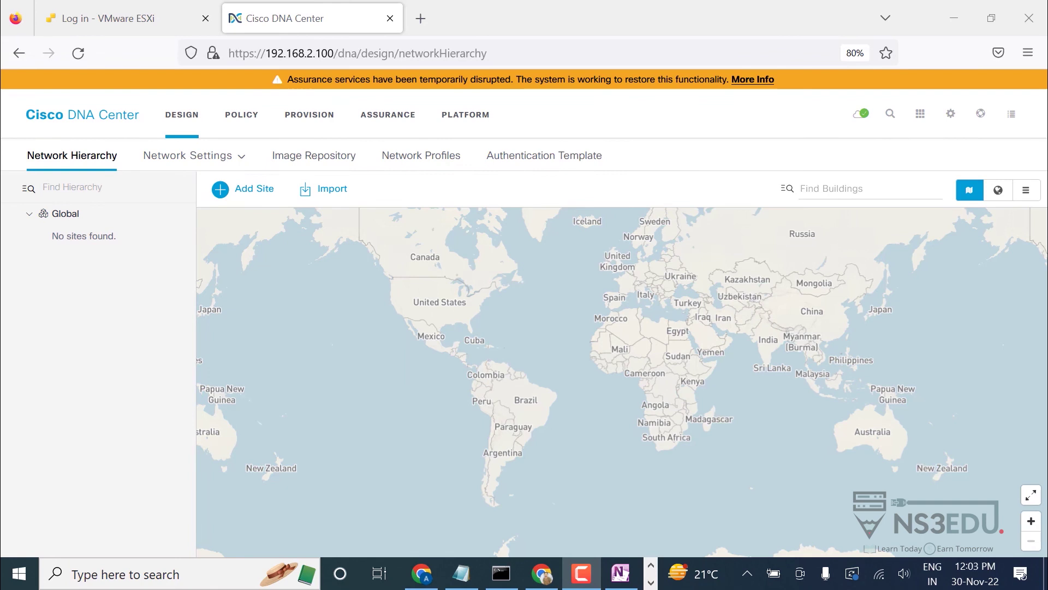
Bring Chrome to the front with a new tab on the Google start page.
left_click(541, 573)
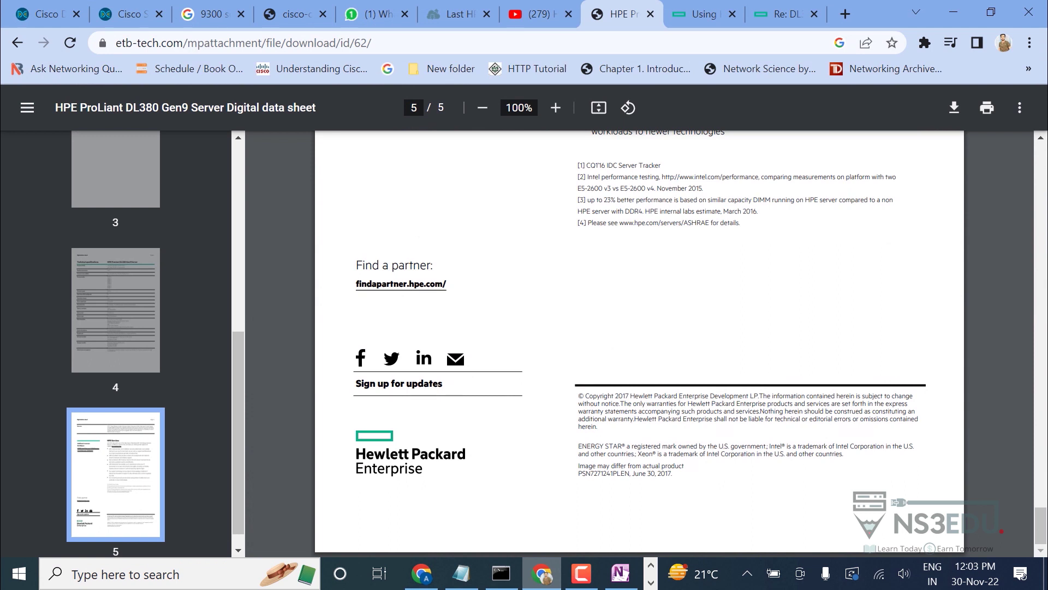
left_click(845, 14)
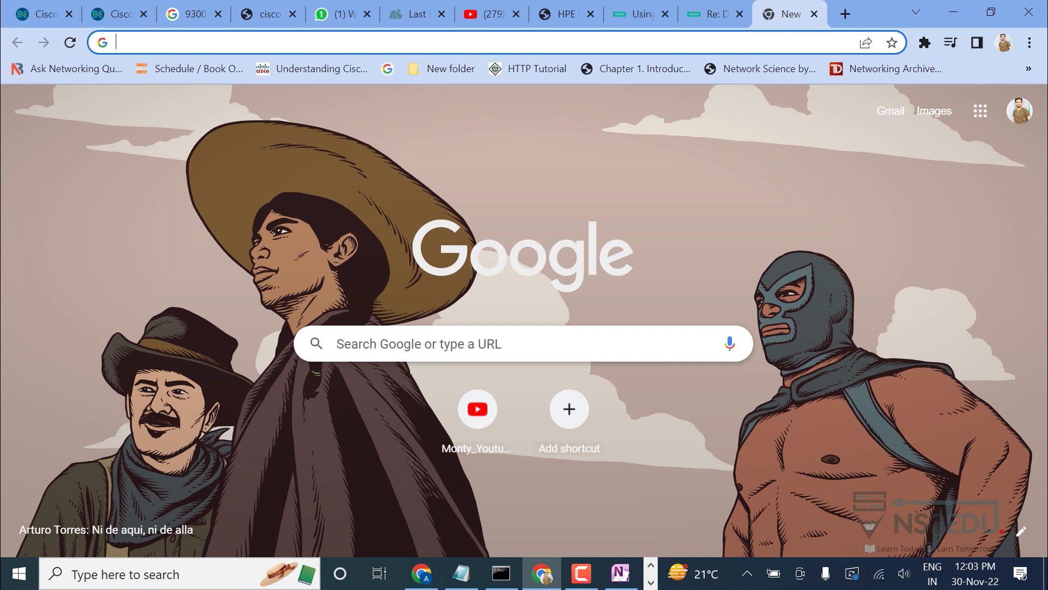
Search 'dna center compatibility matrix', pick New Deployment, and expand the Release list.
type("dna center compatibility matrix")
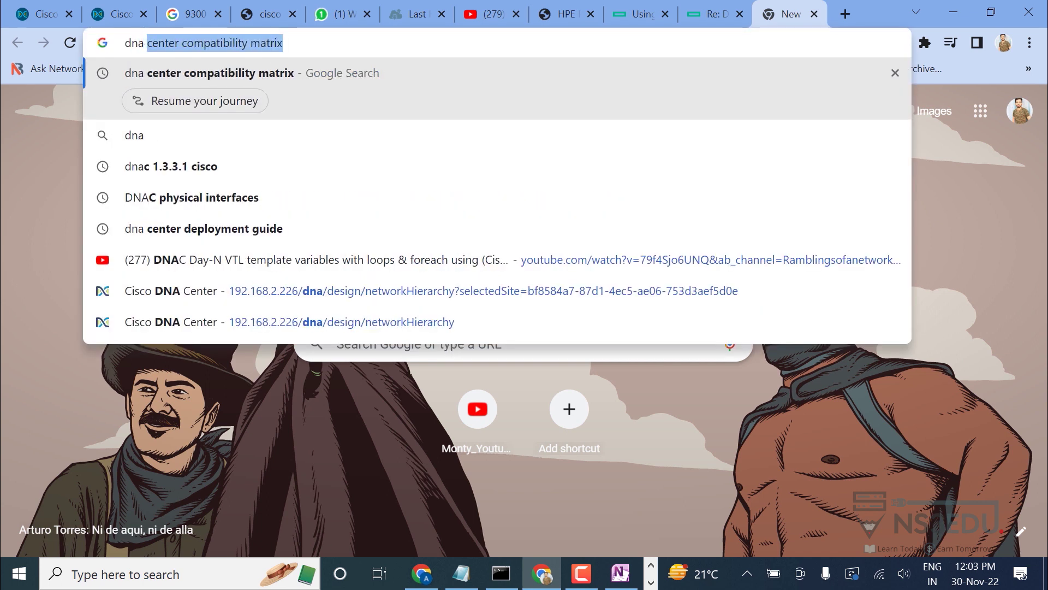
key("Return")
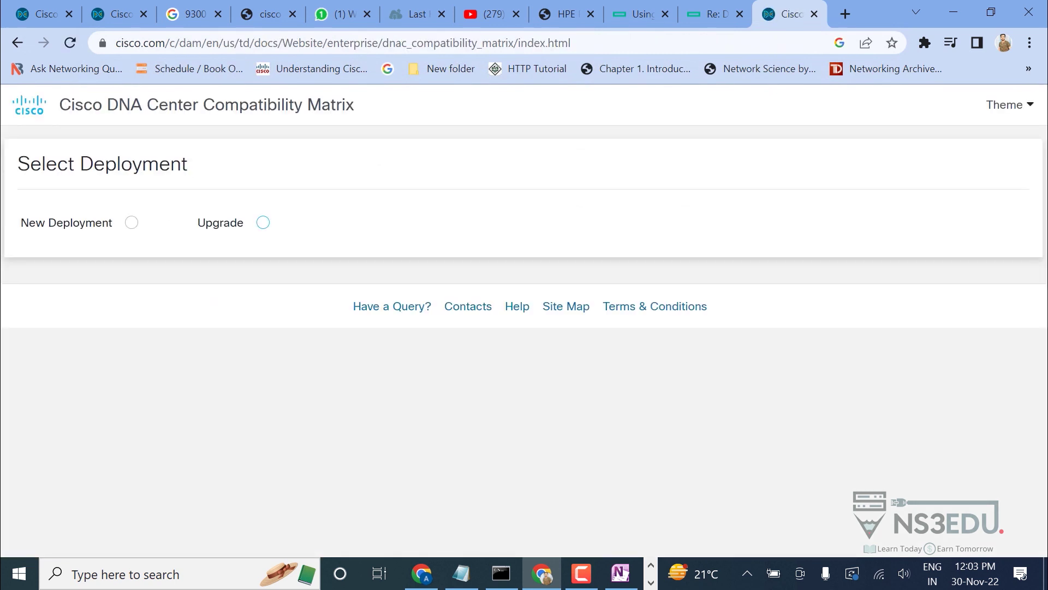
left_click(131, 222)
left_click(151, 363)
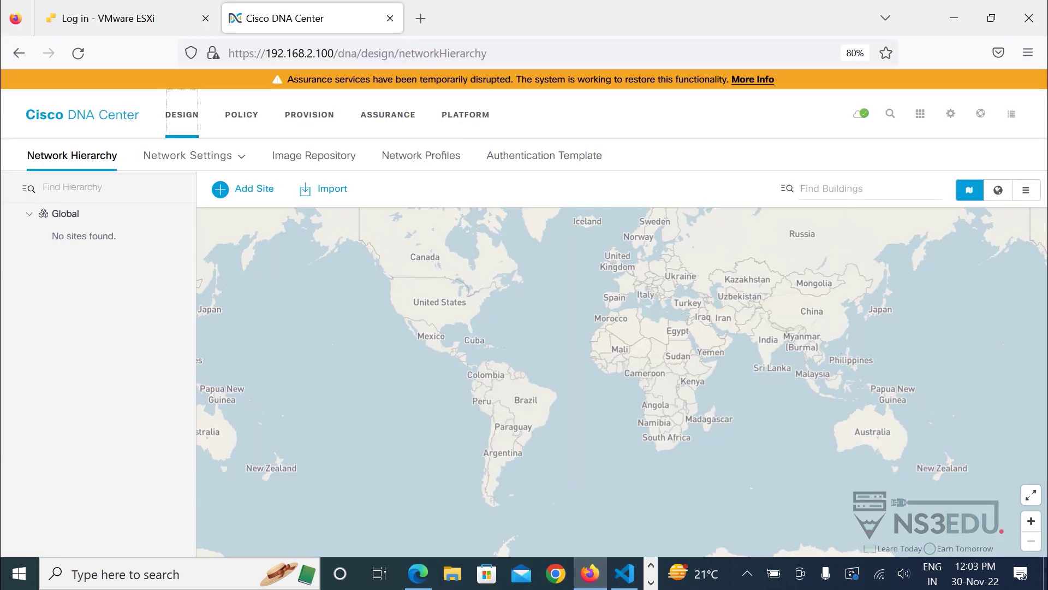
Check DNA Center's version 1.3.3.9 in About, then return to the Chrome matrix page.
left_click(951, 113)
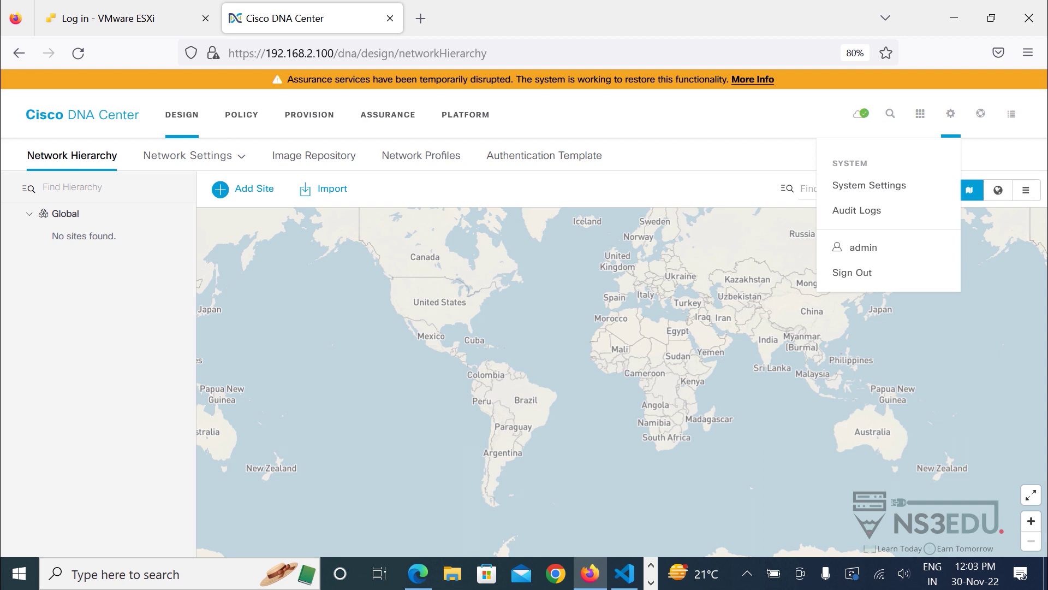
left_click(980, 113)
left_click(862, 155)
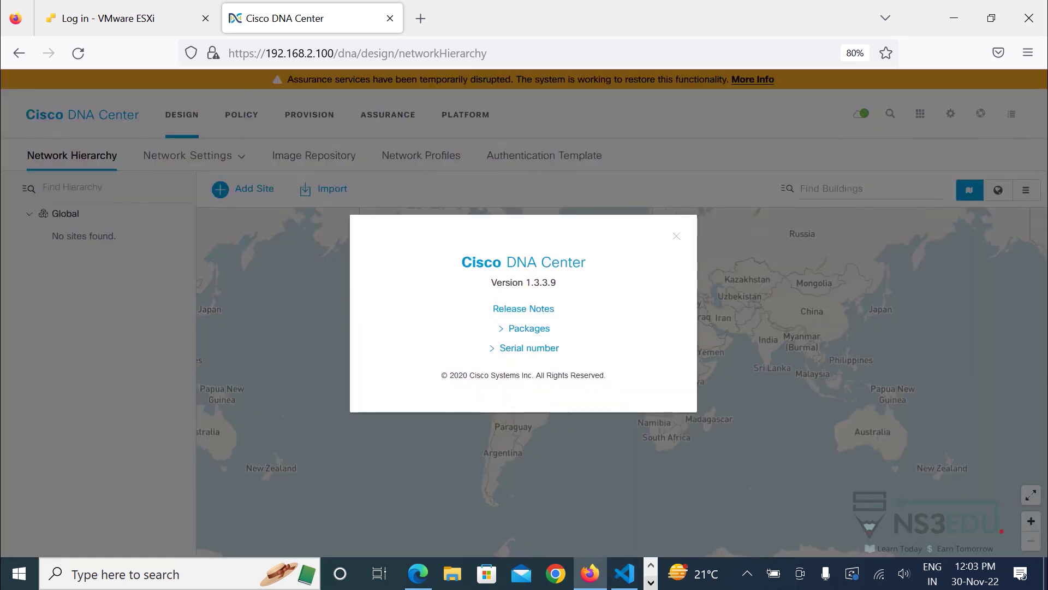
left_click(651, 582)
left_click(542, 573)
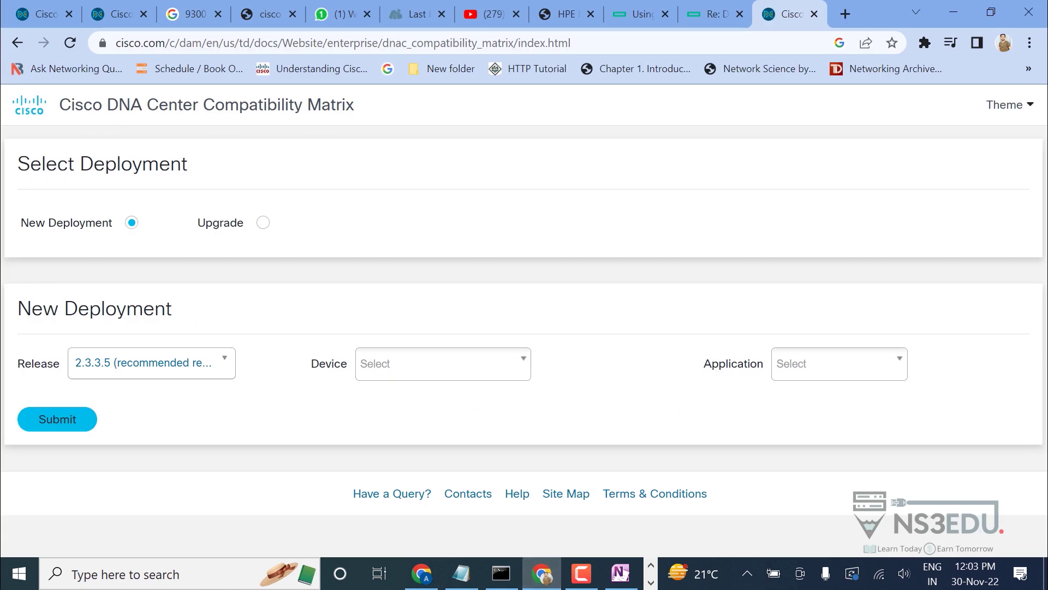
Submit the DNA Center matrix query for 1.3.3.9, Switch, All and accept the SD-Access prompt.
left_click(151, 363)
scroll(147, 464, "up", 5)
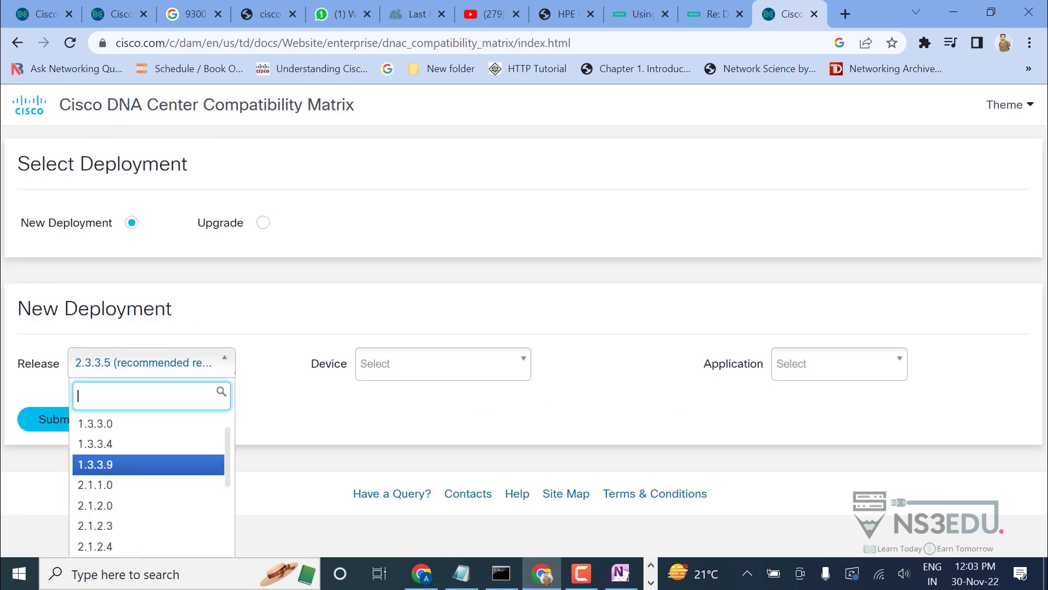
left_click(147, 464)
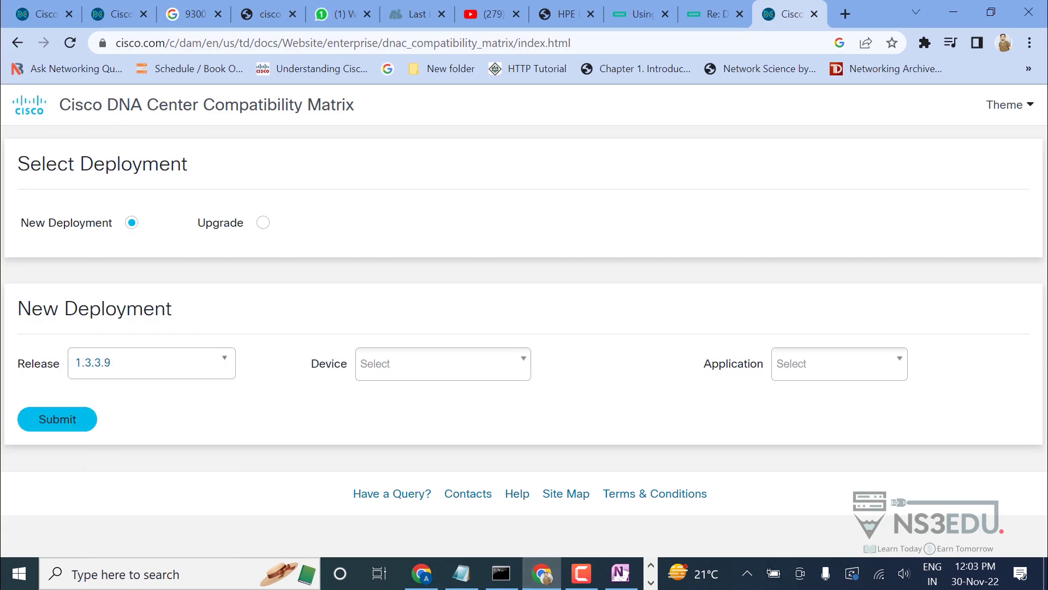
left_click(443, 364)
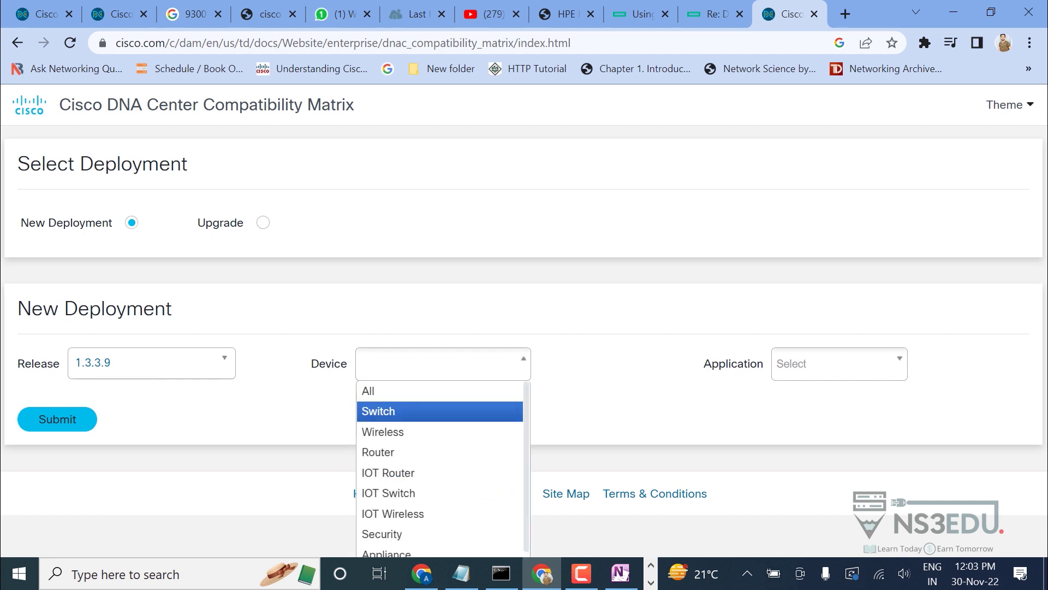
left_click(382, 410)
left_click(839, 364)
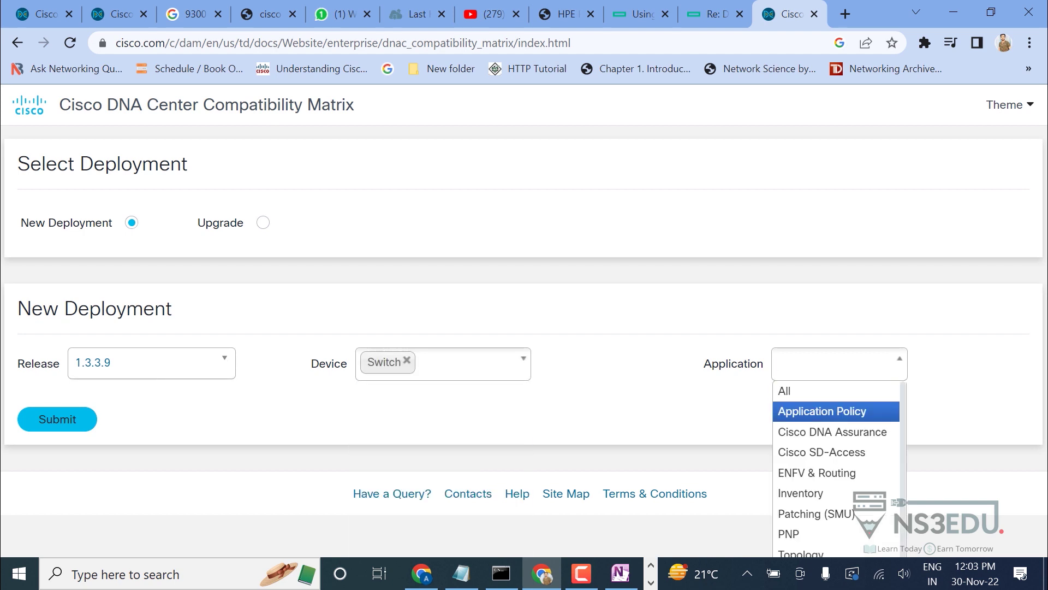
key("F9")
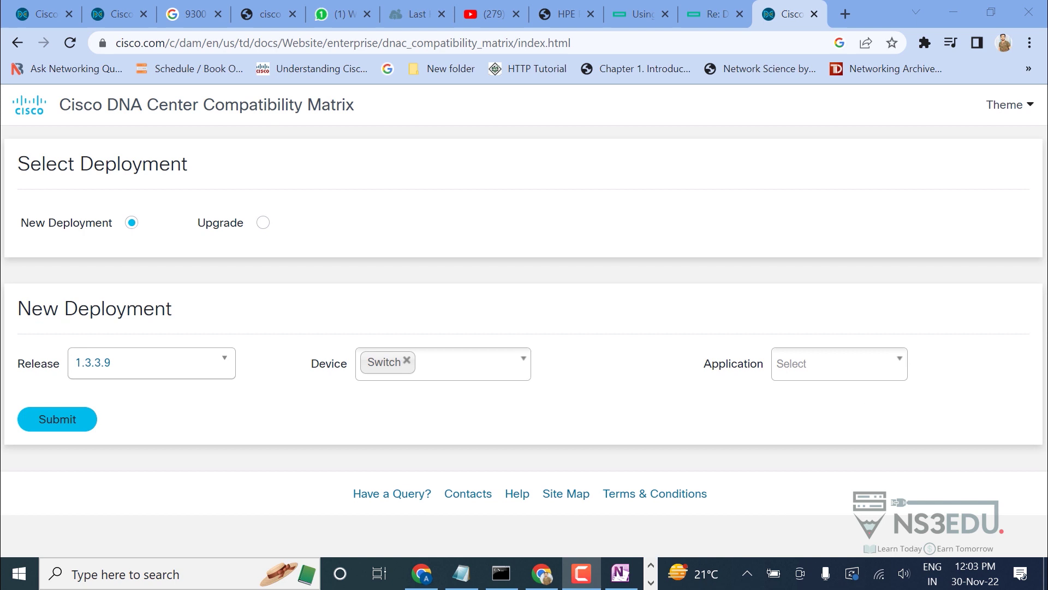
left_click(839, 364)
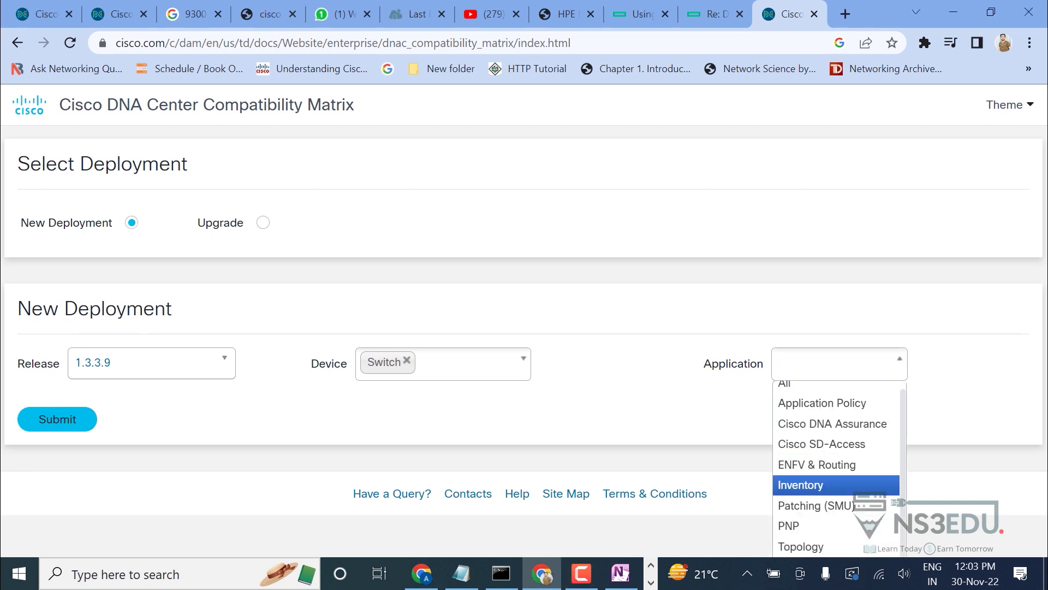
key("F9")
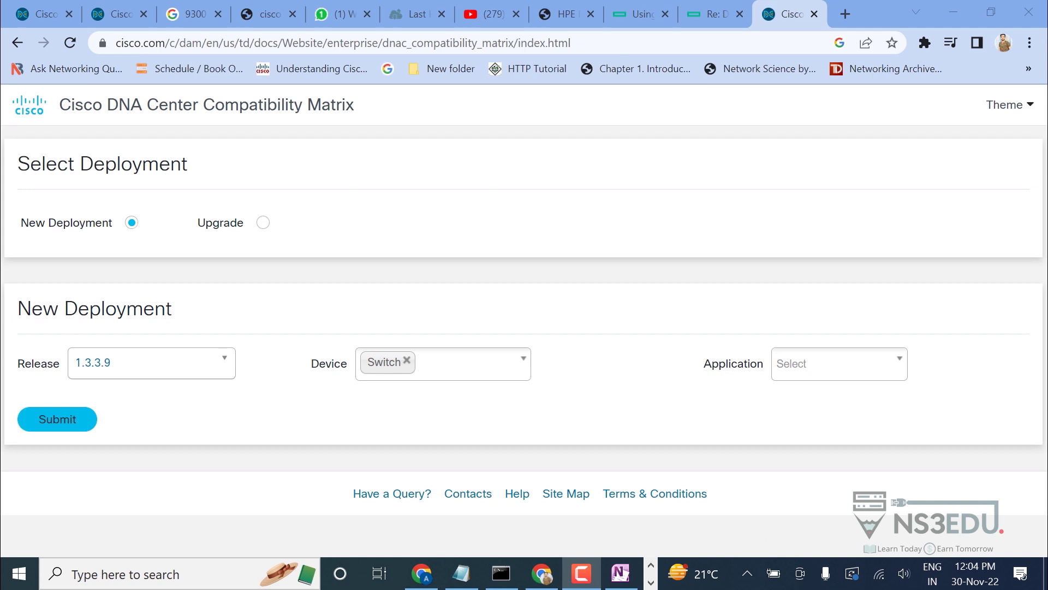
key("Return")
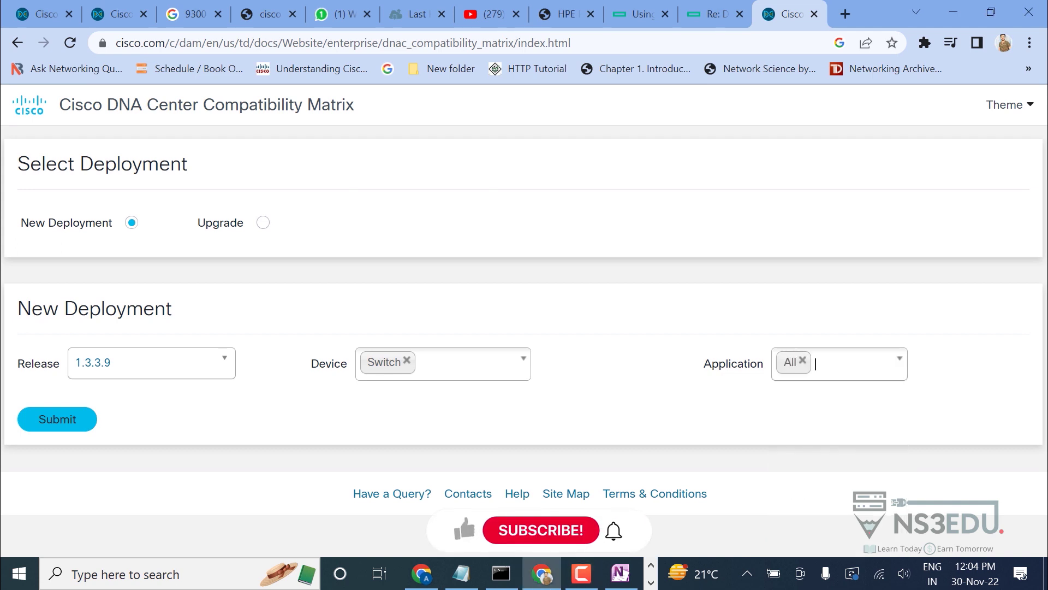
key("Tab")
key("Return")
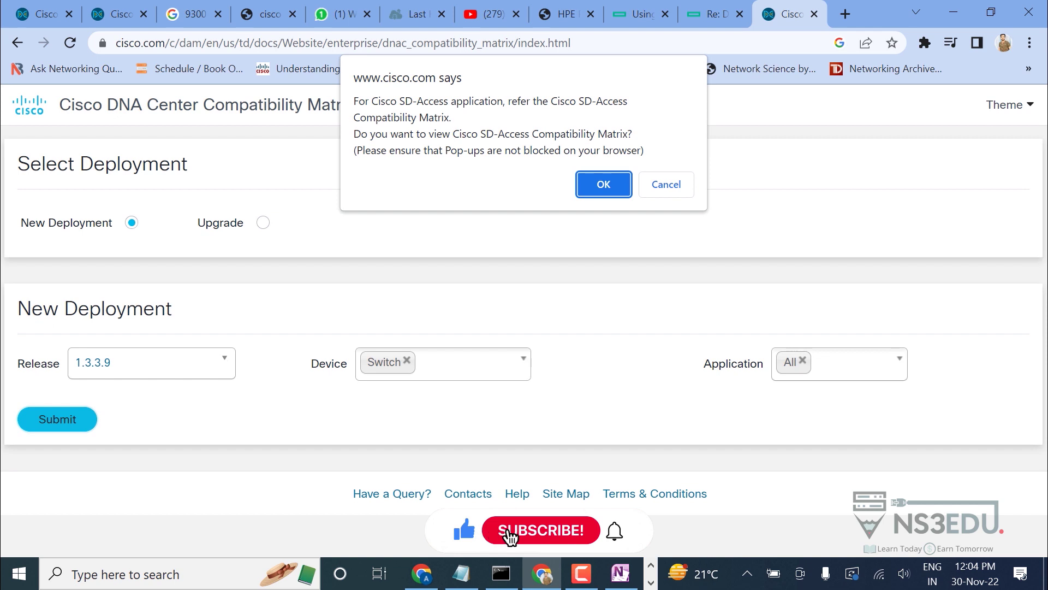
key("Return")
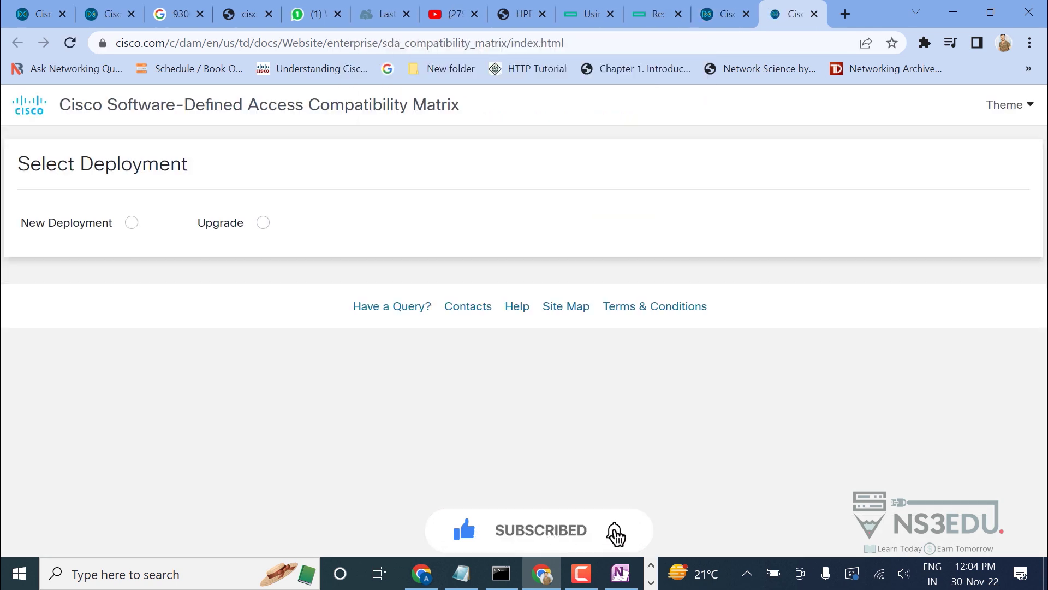
In the SD-Access matrix, pick New Deployment, Release 1.3.3.9 and All device roles.
left_click(132, 223)
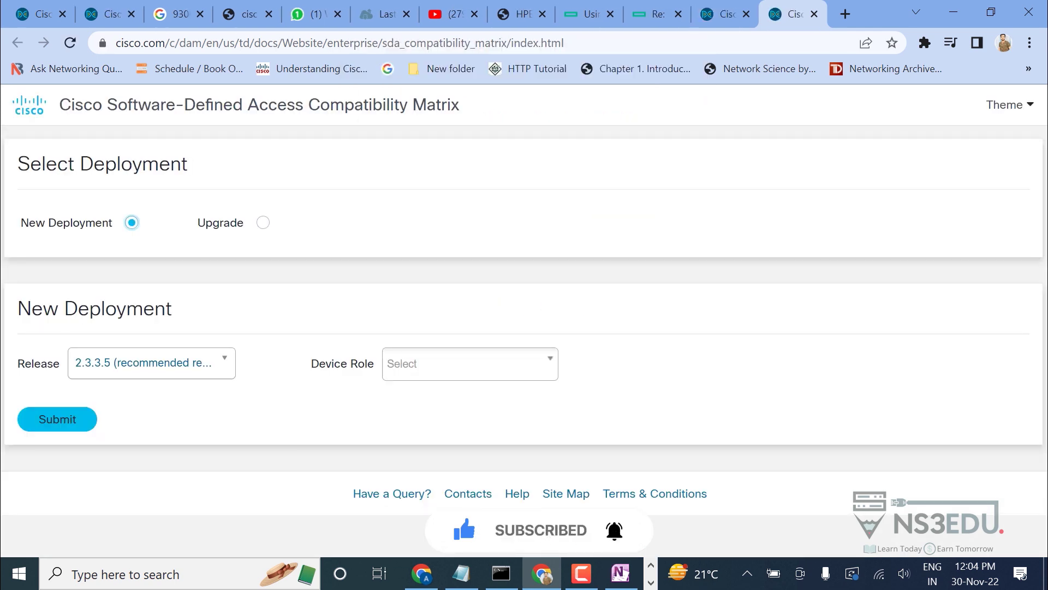
left_click(151, 363)
scroll(147, 464, "down", 10)
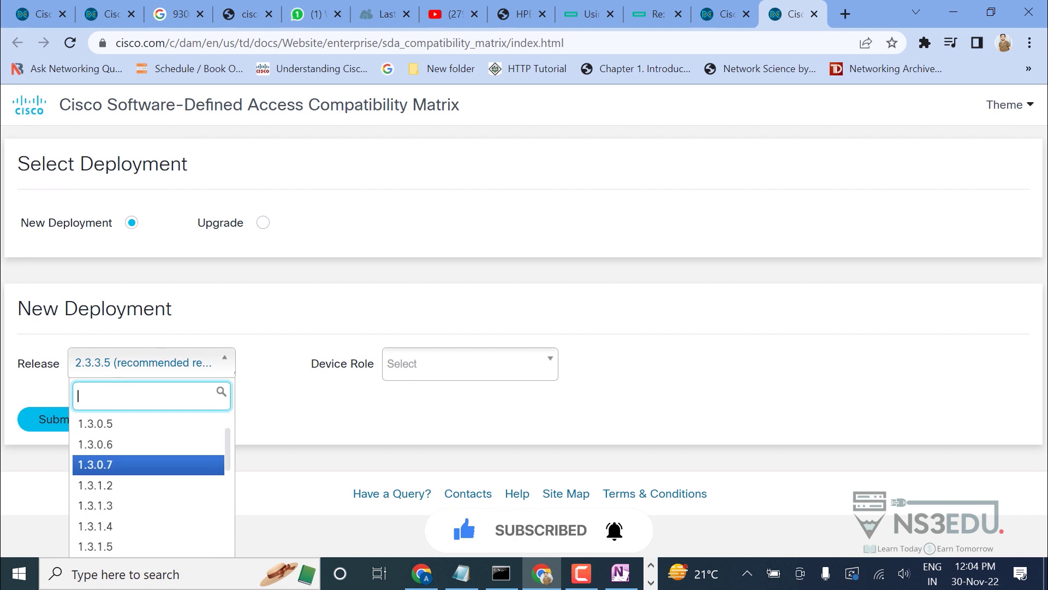
scroll(147, 481, "up", 1)
scroll(148, 480, "down", 9)
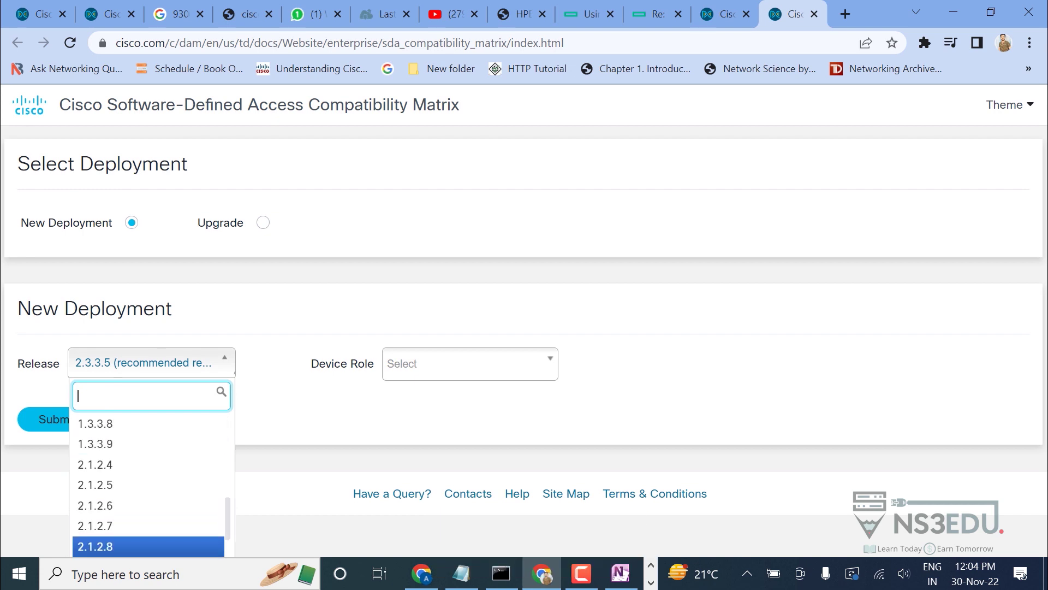
left_click(96, 443)
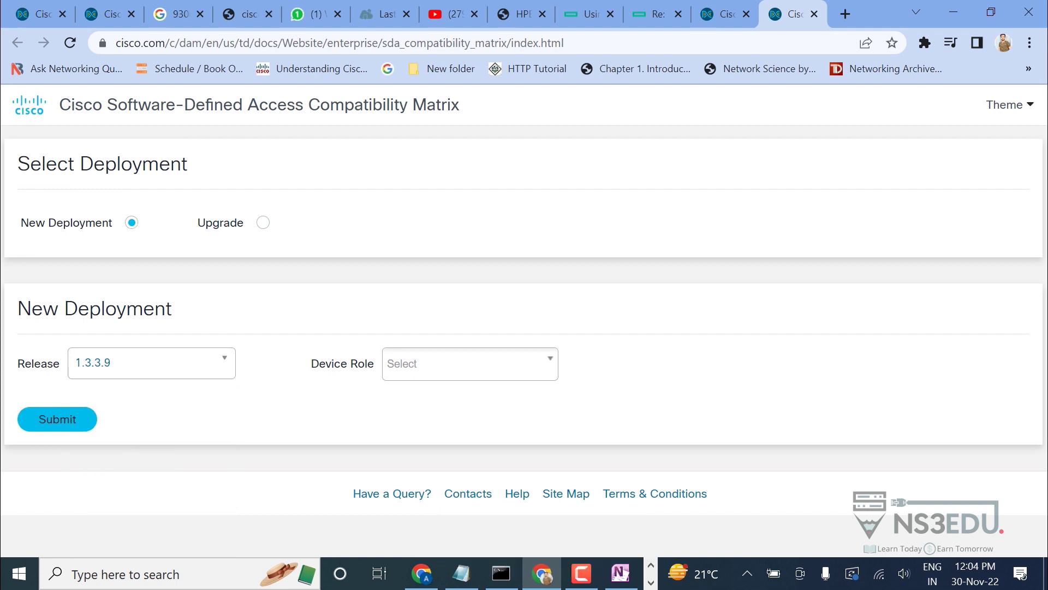
left_click(469, 363)
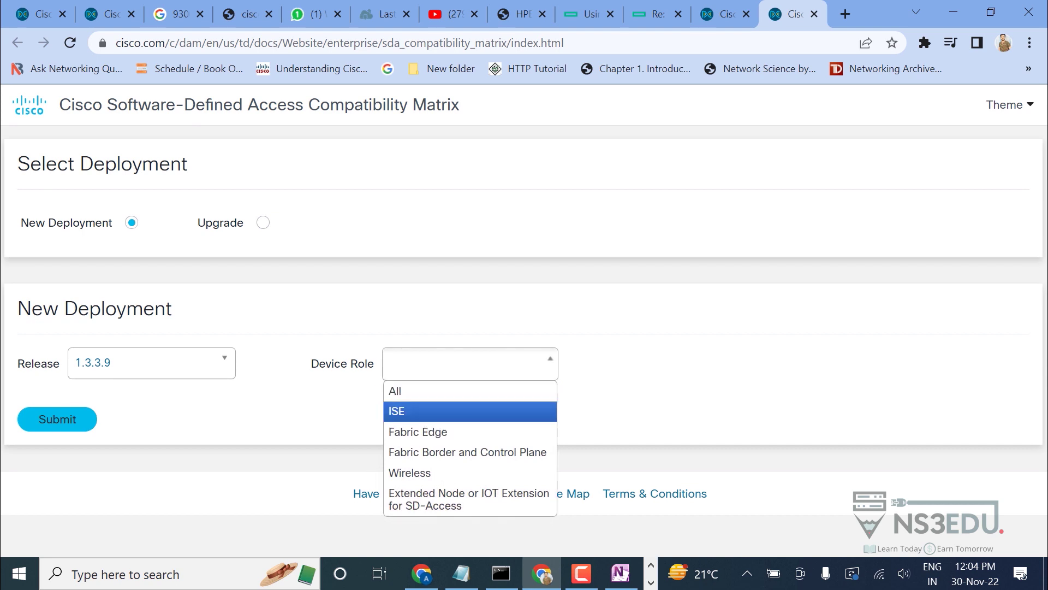
key("Up")
key("Up")
key("Return")
key("Tab")
key("Return")
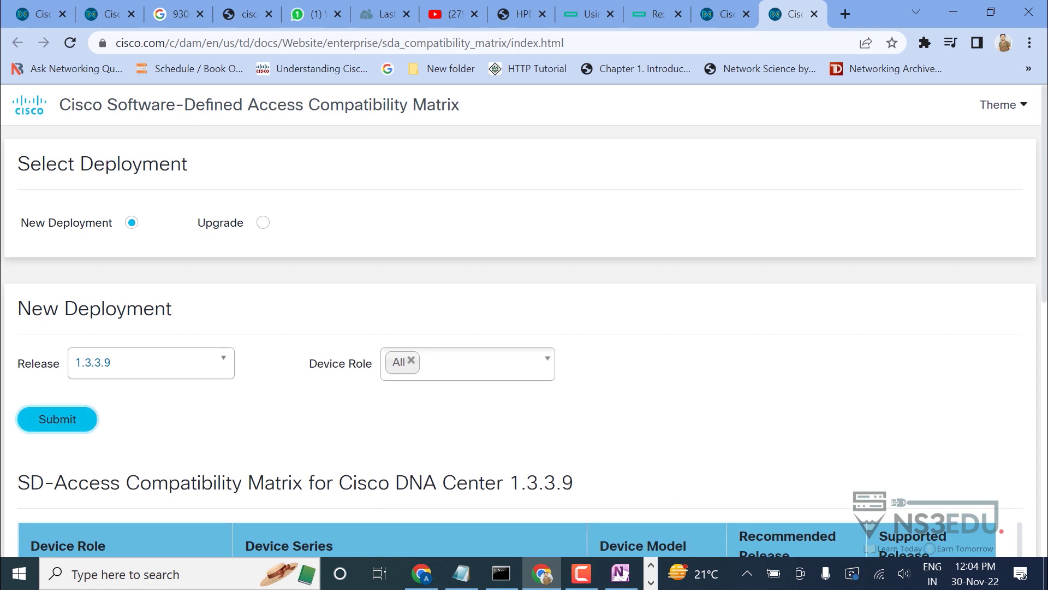
scroll(524, 327, "down", 7)
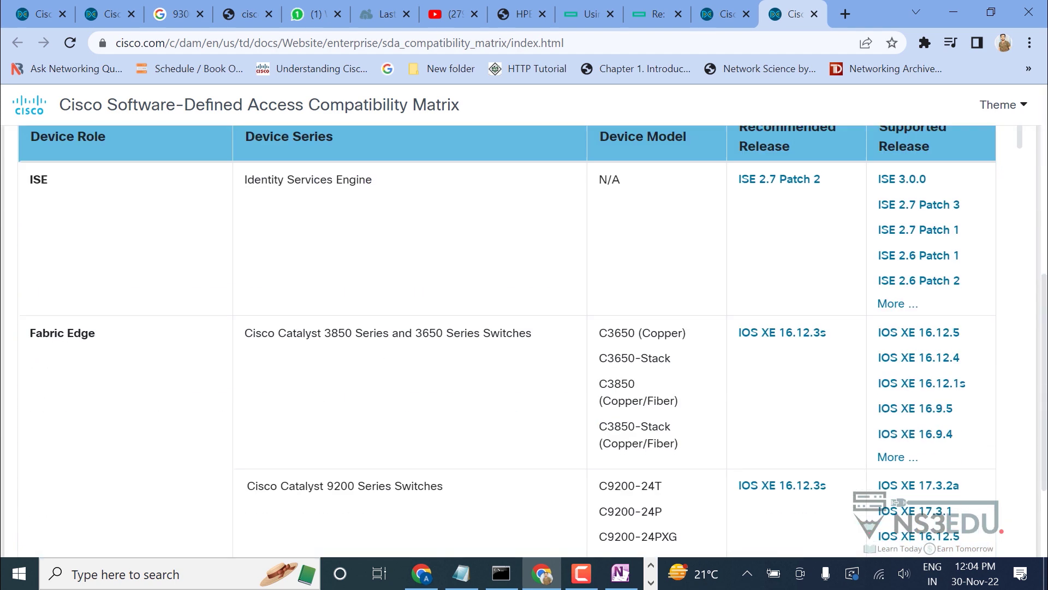
scroll(524, 355, "down", 15)
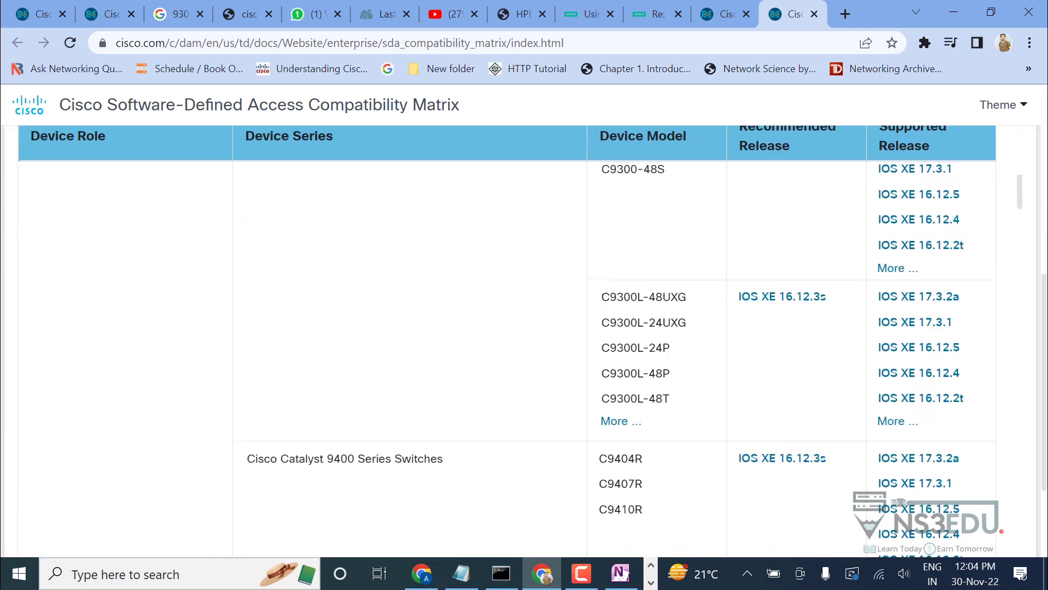
scroll(524, 339, "up", 12)
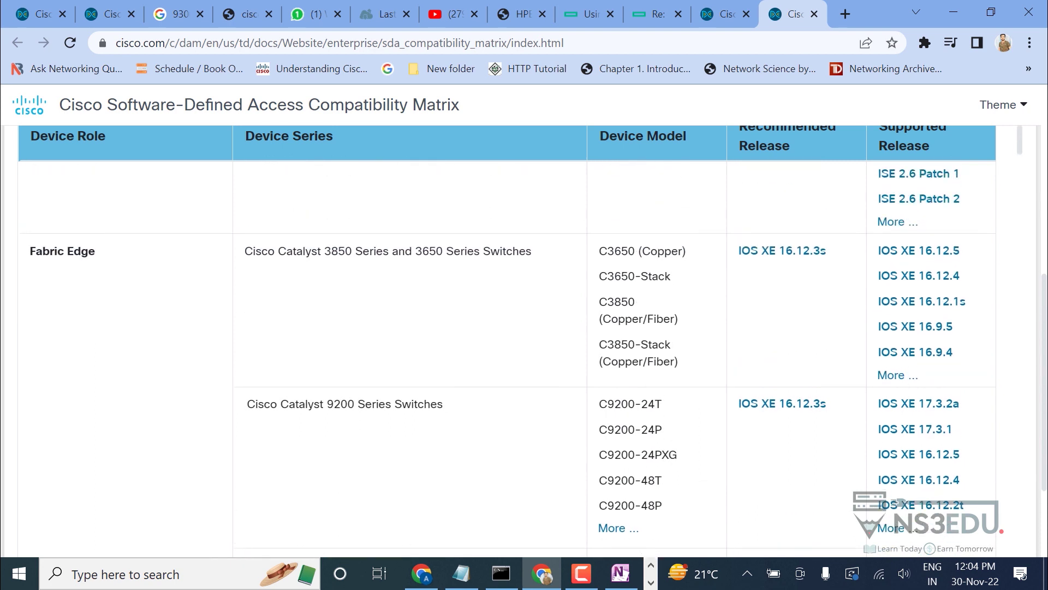
left_click_drag(324, 251, 491, 251)
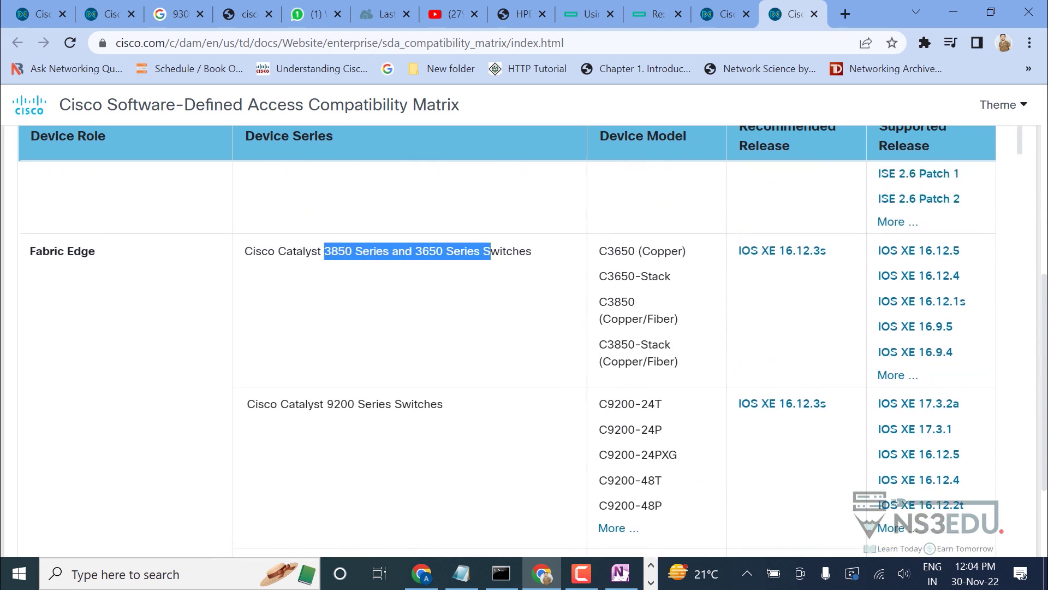
left_click(490, 252)
left_click_drag(413, 251, 436, 251)
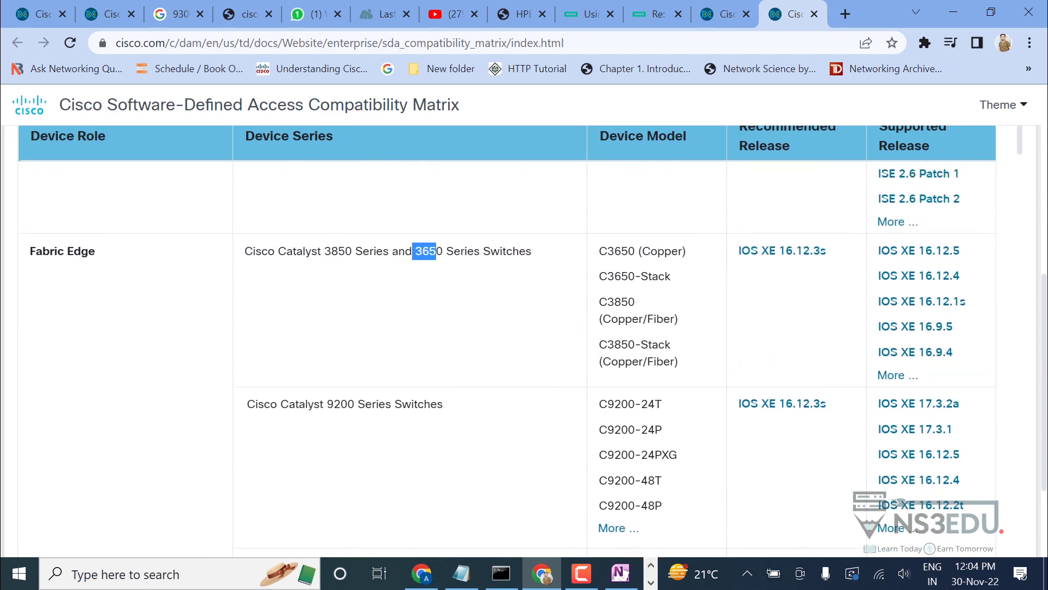
left_click(437, 251)
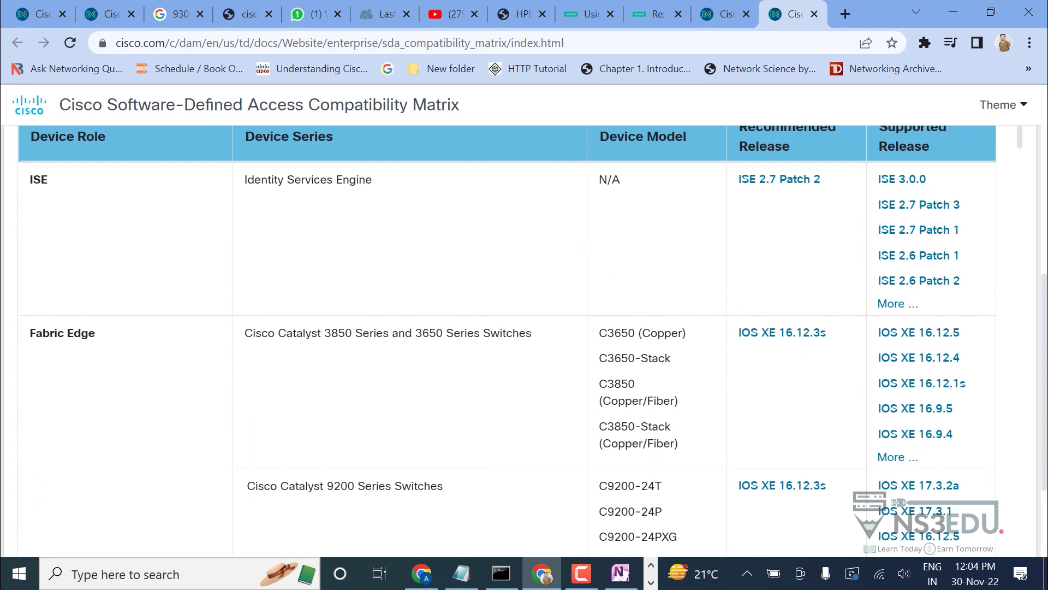
scroll(507, 360, "down", 6)
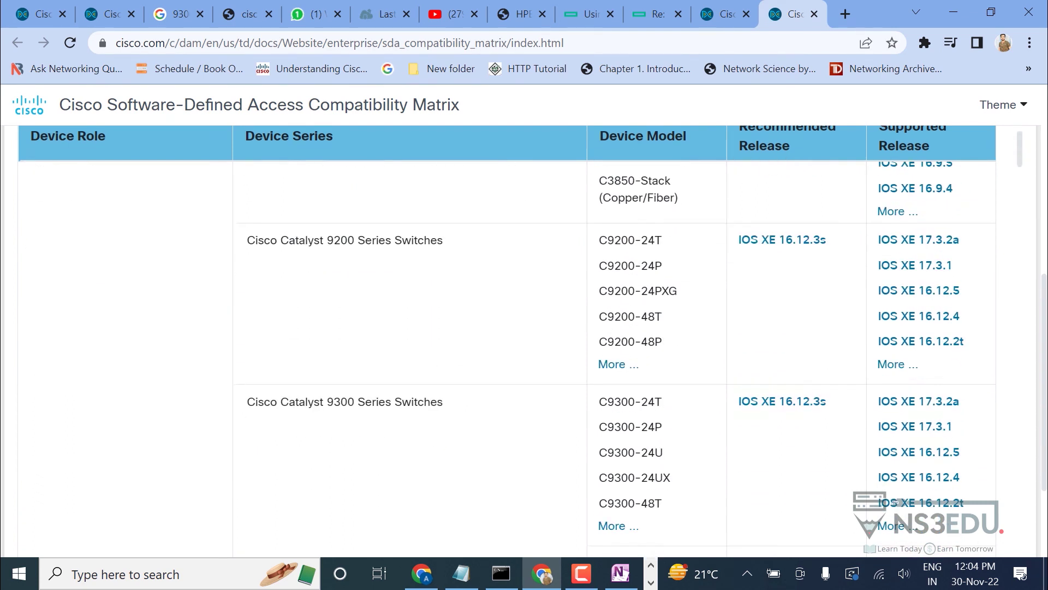
left_click_drag(247, 319, 443, 320)
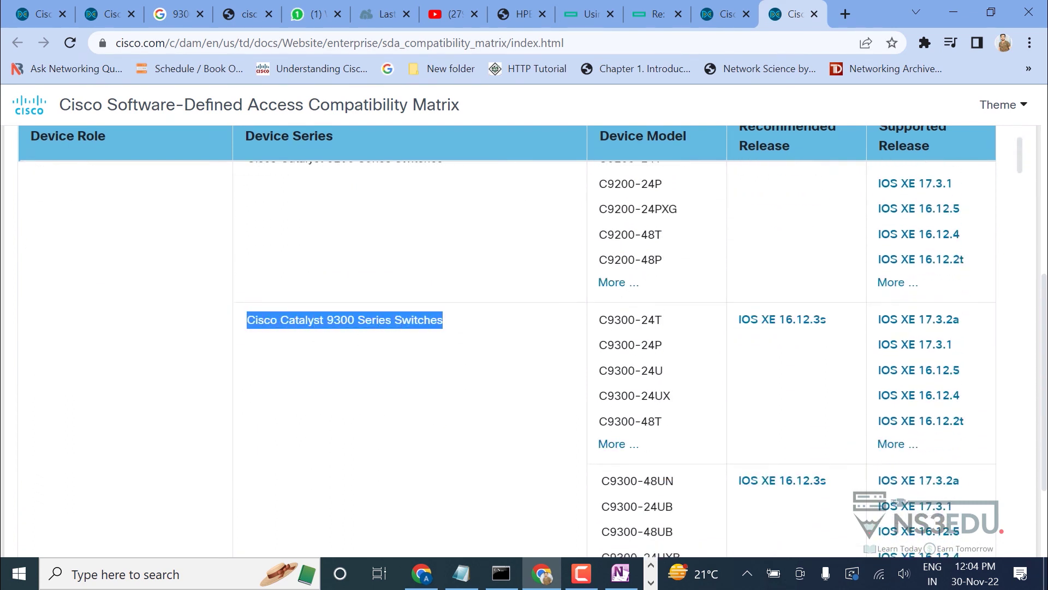
left_click(444, 320)
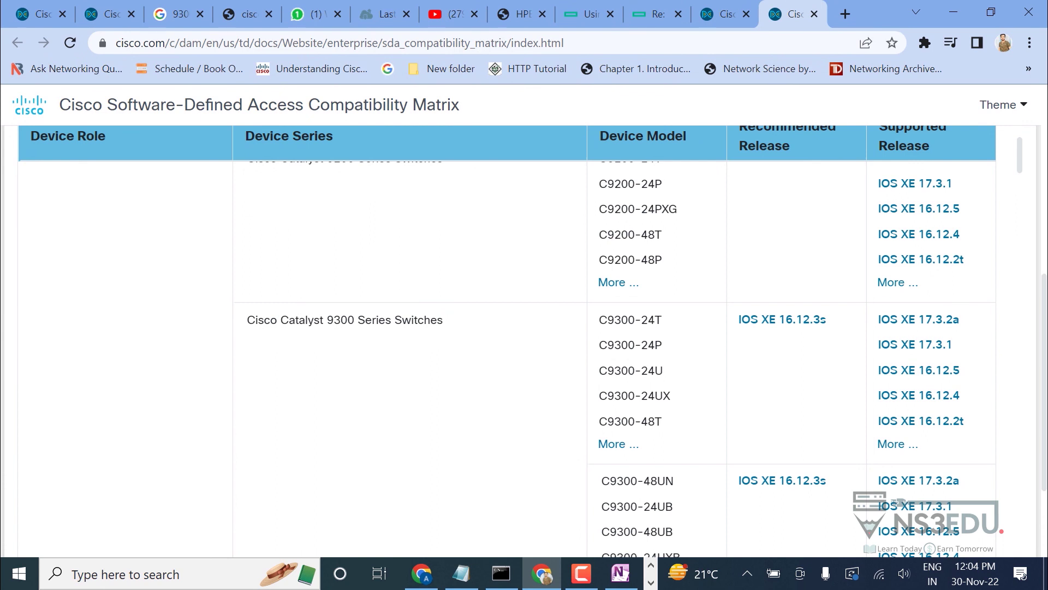
scroll(507, 341, "up", 6)
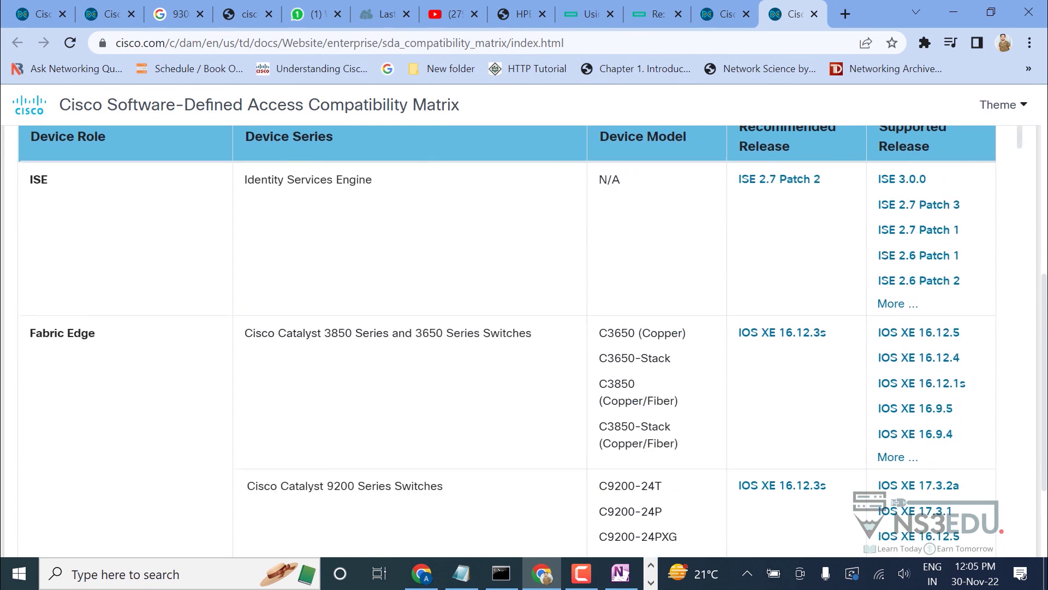
scroll(507, 341, "up", 8)
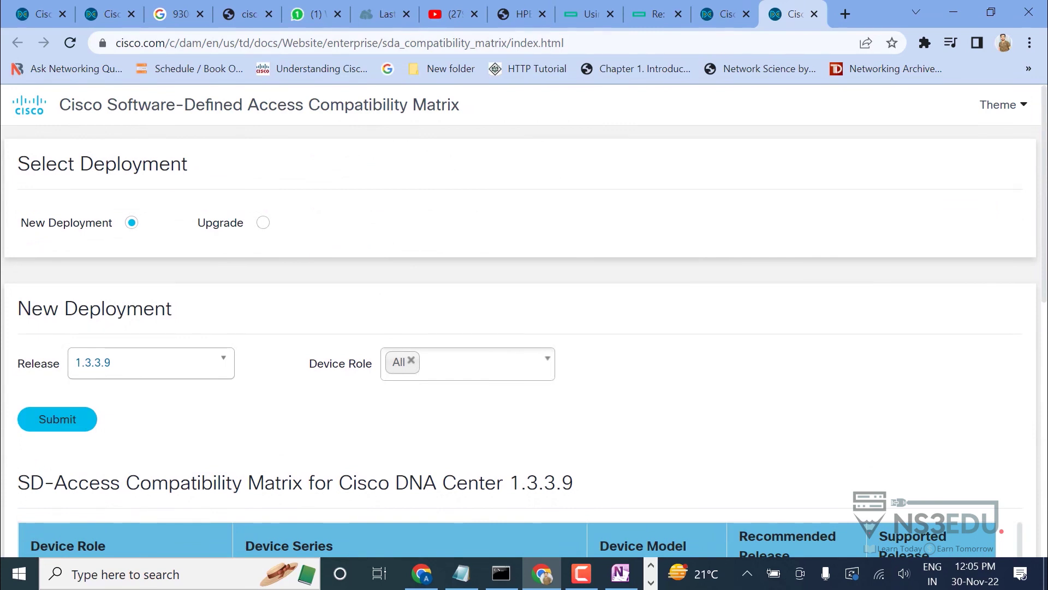
Dismiss the DNA Center 1.3.3.9 version box, then return to Chrome's HPE data sheet tab.
left_click(582, 574)
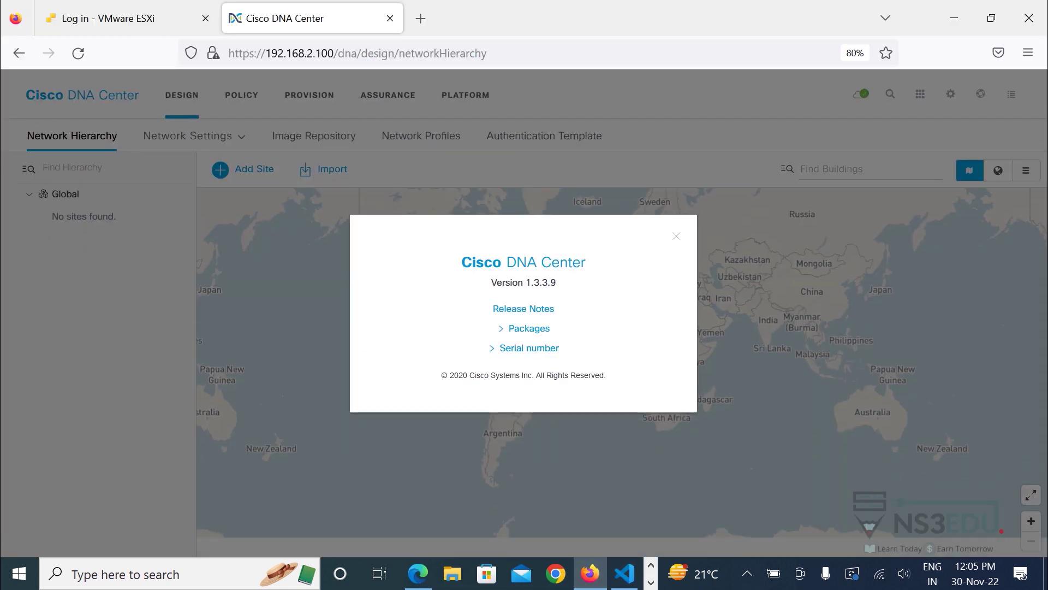
key("Escape")
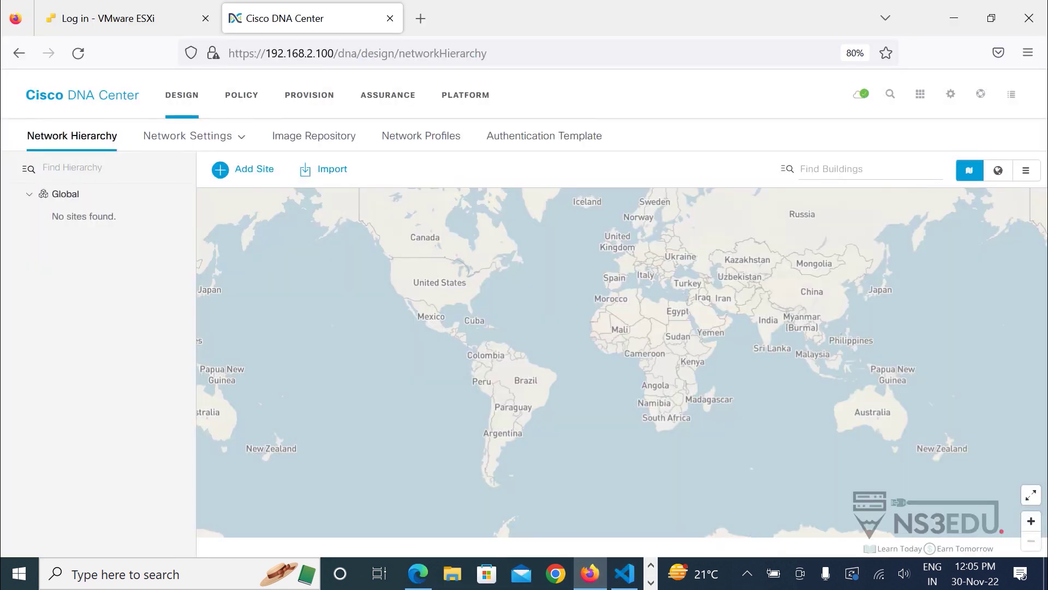
key("super")
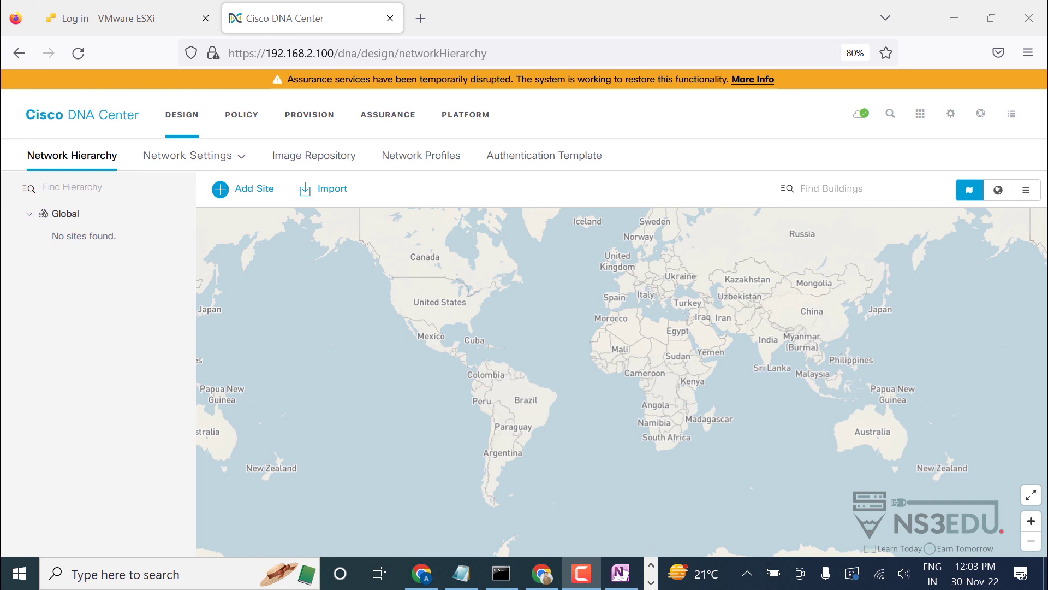
left_click(542, 573)
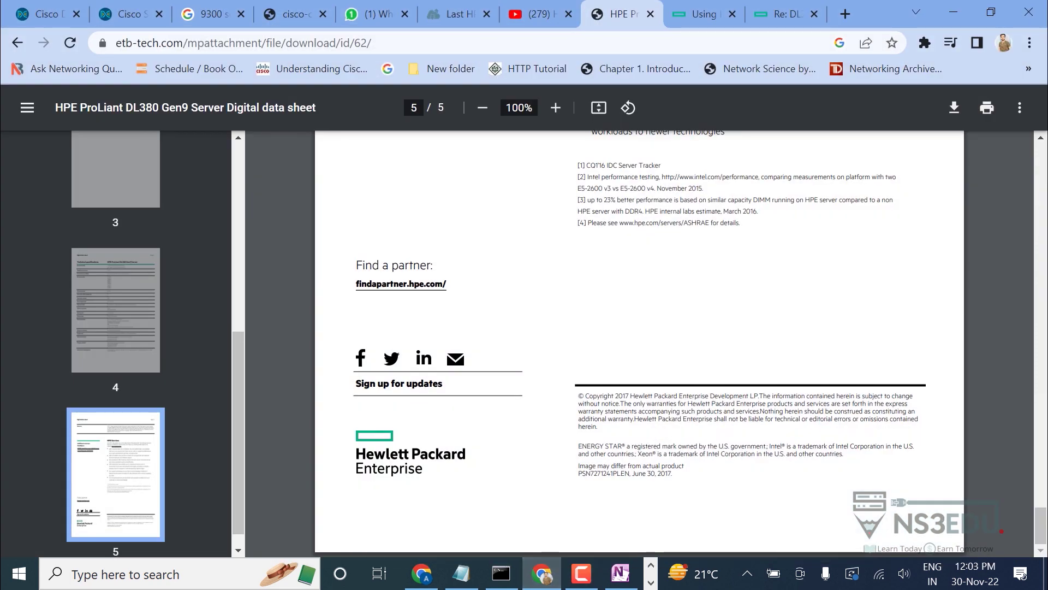
In a new tab, search 'dna center compatibility matrix', open Cisco's matrix page and choose New Deployment.
key("ctrl+t")
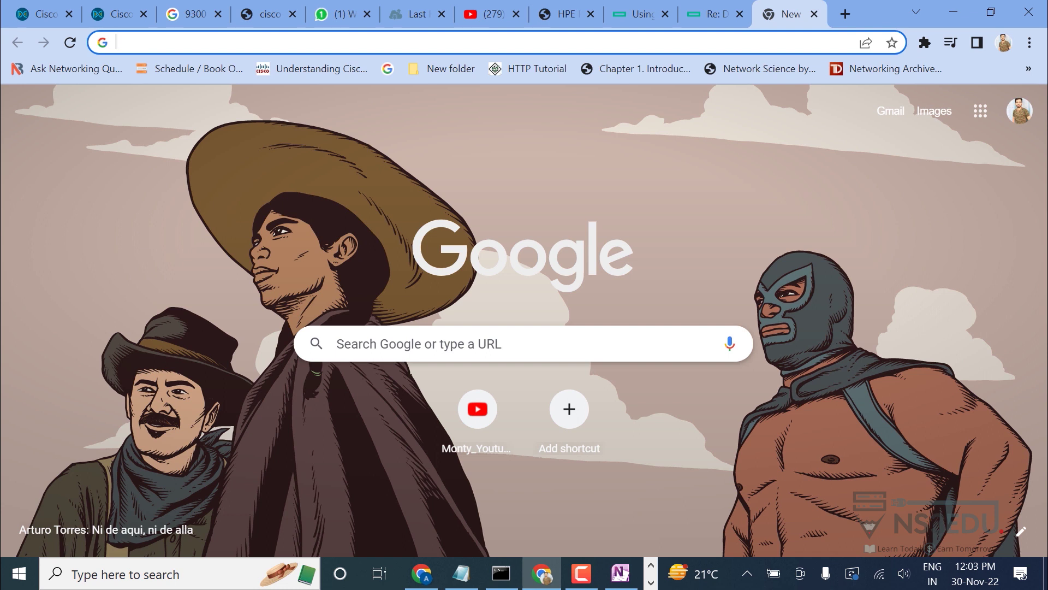
type("dna center compatibility matrix")
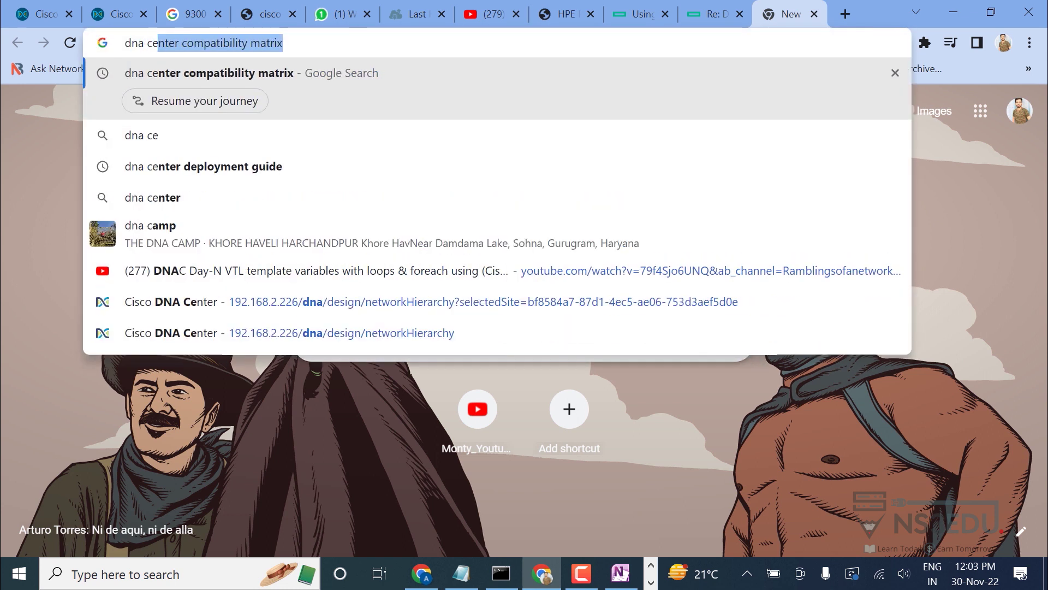
key("Return")
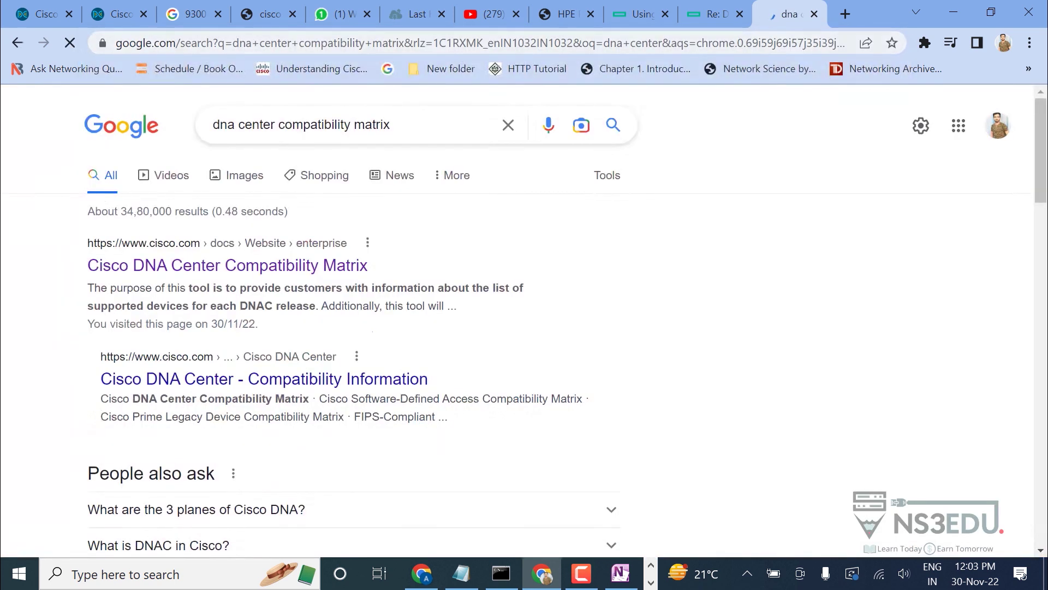
left_click(227, 265)
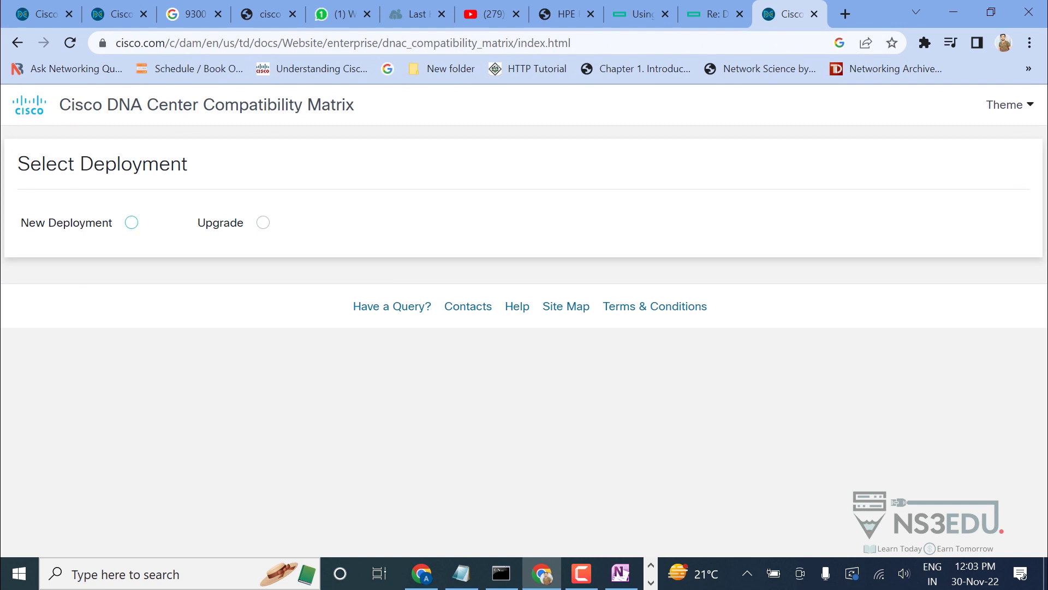
left_click(131, 222)
Confirm in DNA Center's About box that version 1.3.3.9 is installed, then return to Chrome.
left_click(152, 364)
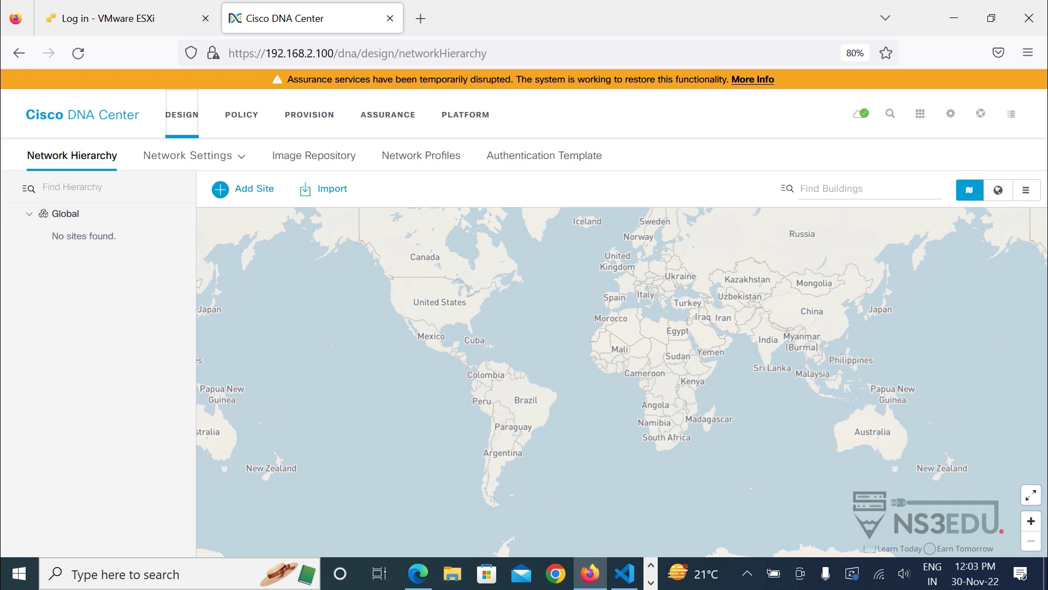
mouse_move(980, 113)
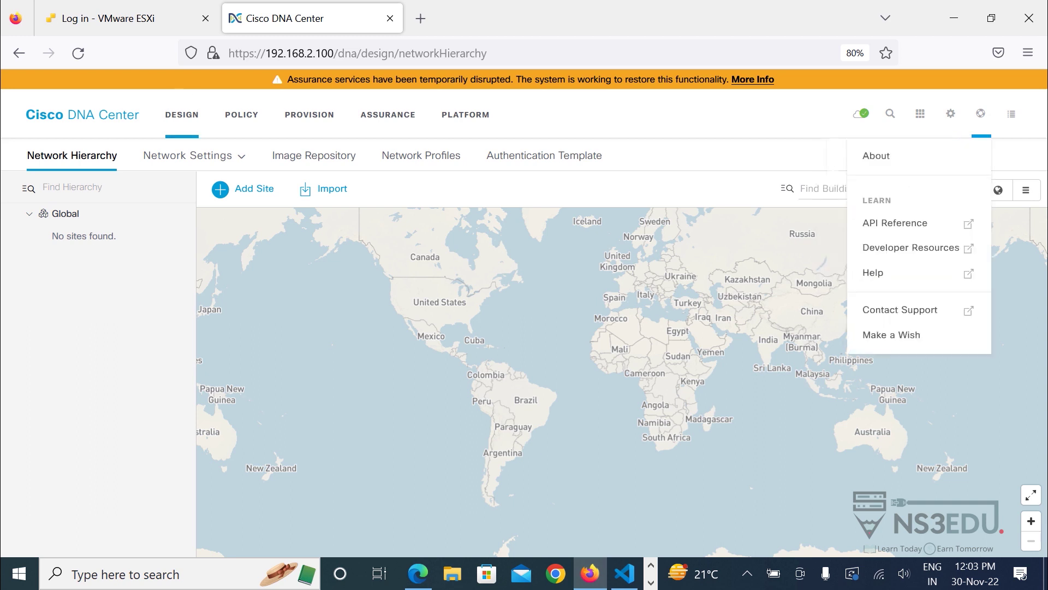
left_click(876, 156)
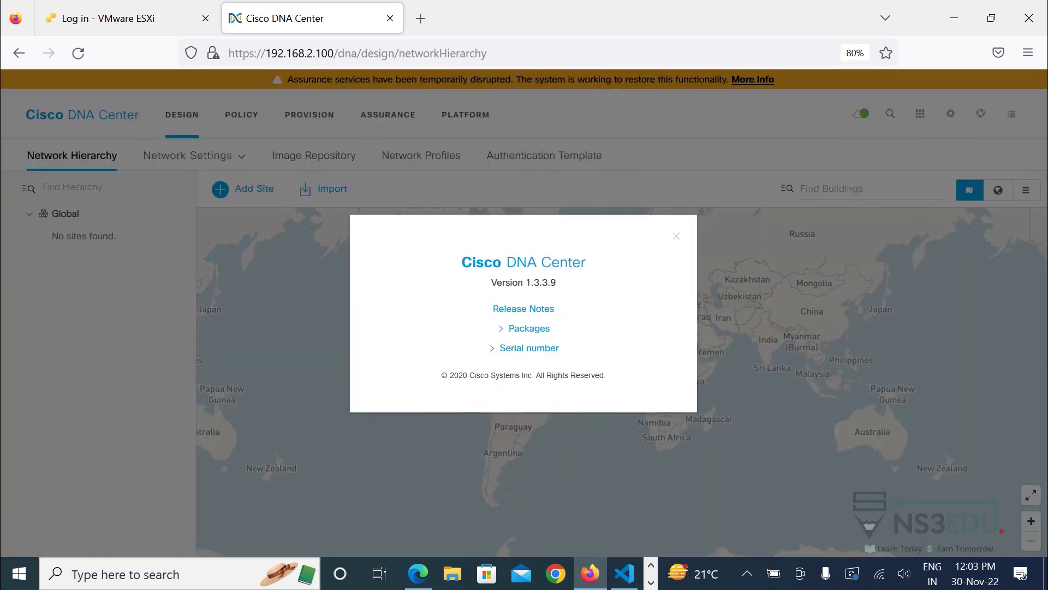
left_click(651, 582)
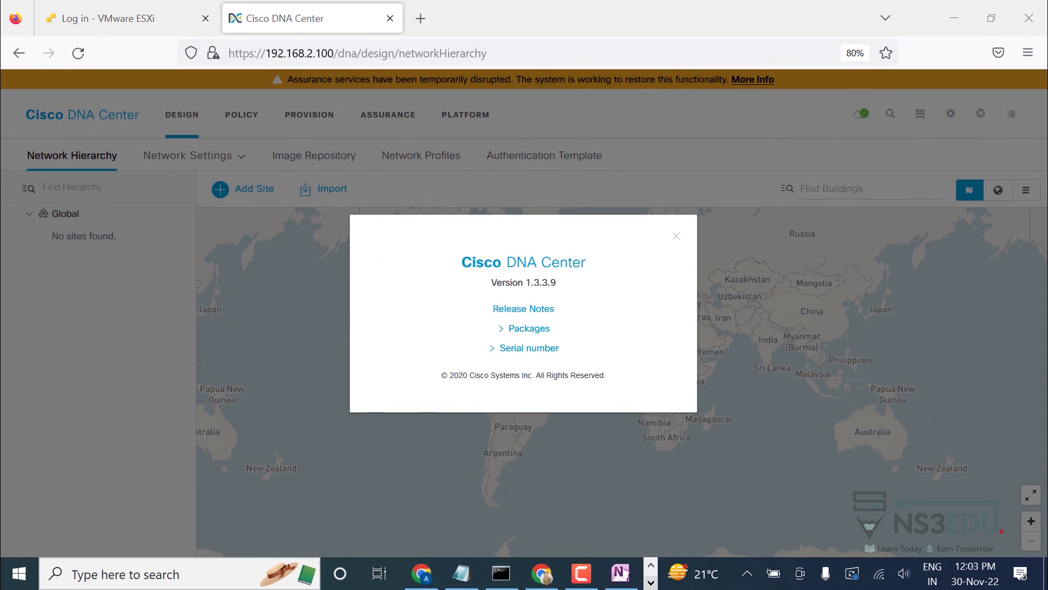
Back on the compatibility matrix, set Release to 1.3.3.9 and Device to Switch.
left_click(542, 573)
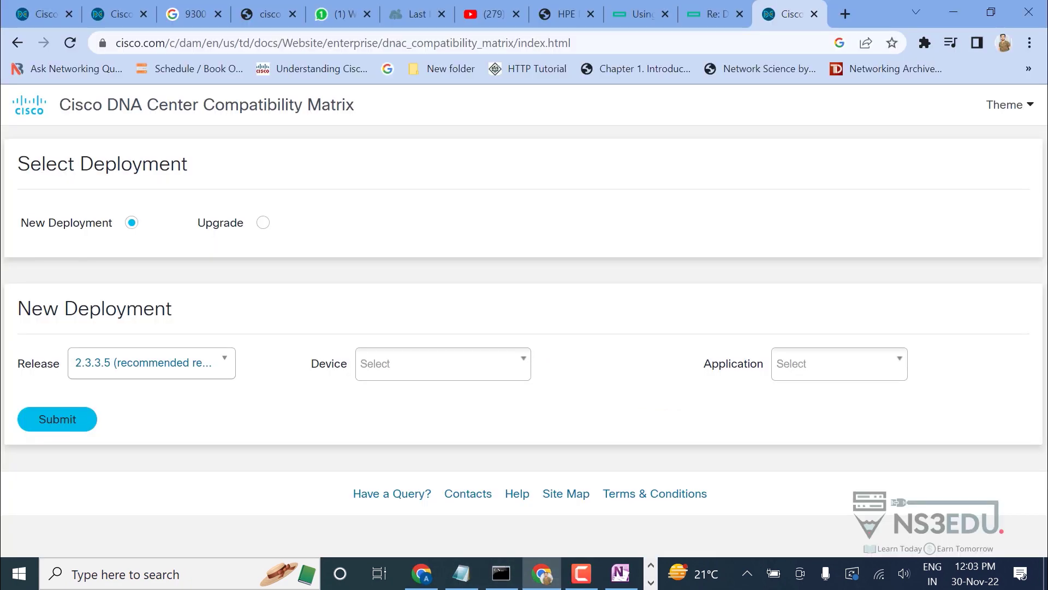
left_click(151, 363)
scroll(147, 464, "up", 3)
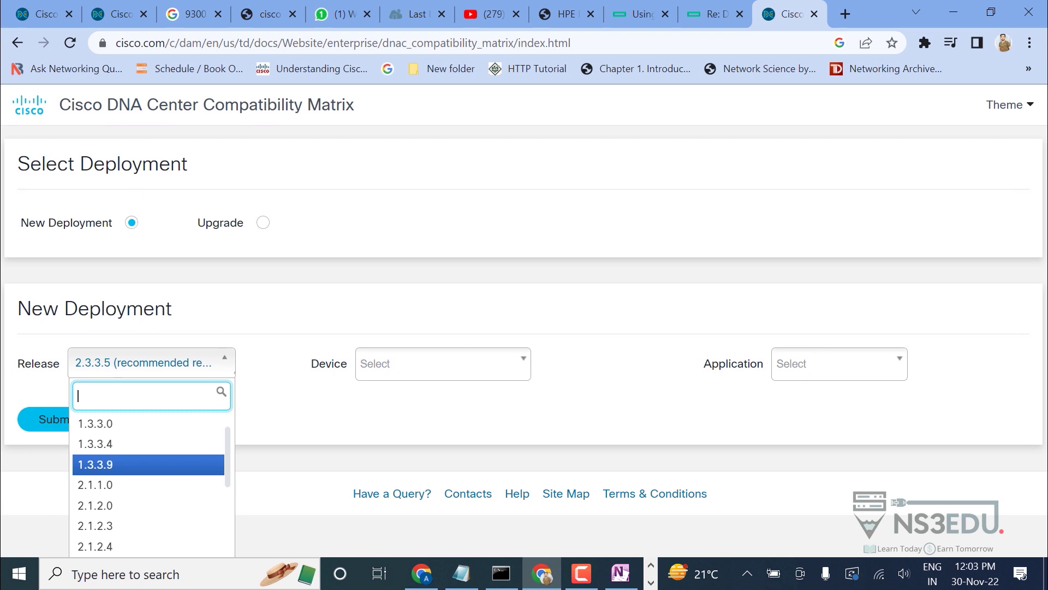
left_click(149, 464)
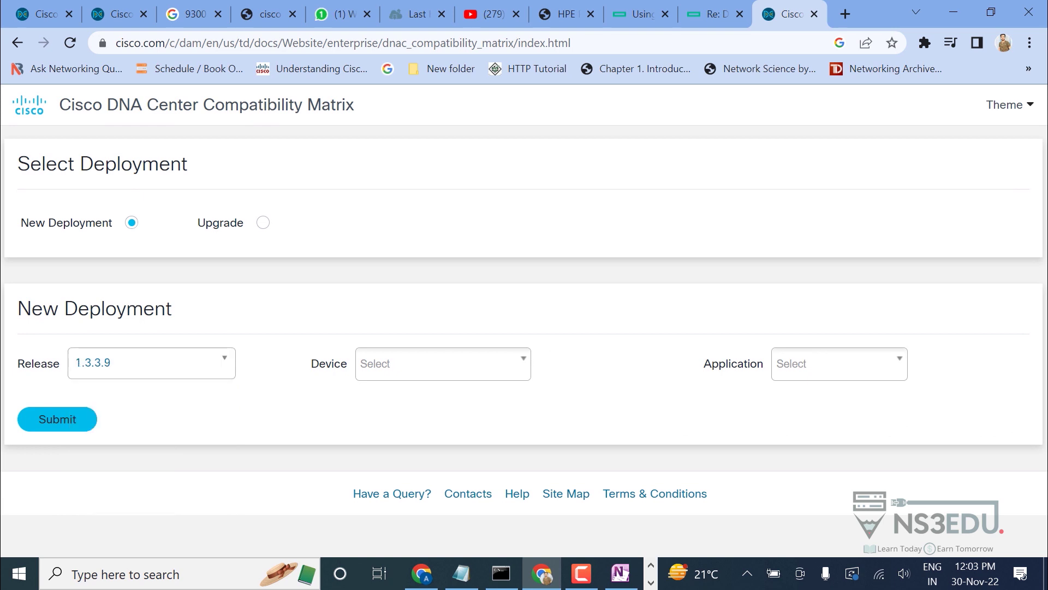
left_click(442, 363)
left_click(385, 410)
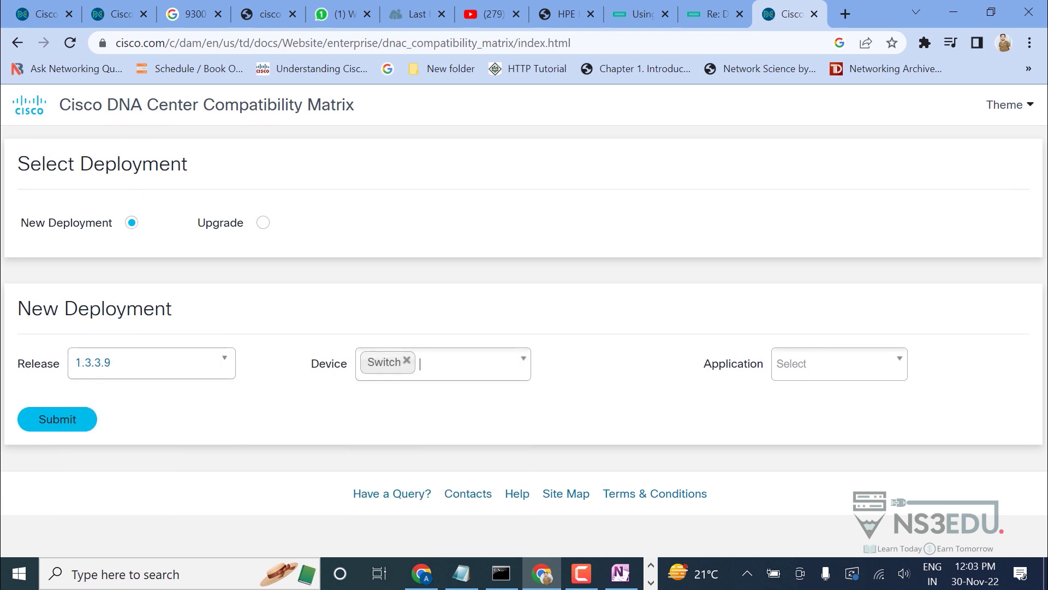
Set Application to All and submit the query, bringing up the SD-Access matrix.
left_click(839, 363)
scroll(835, 464, "down", 1)
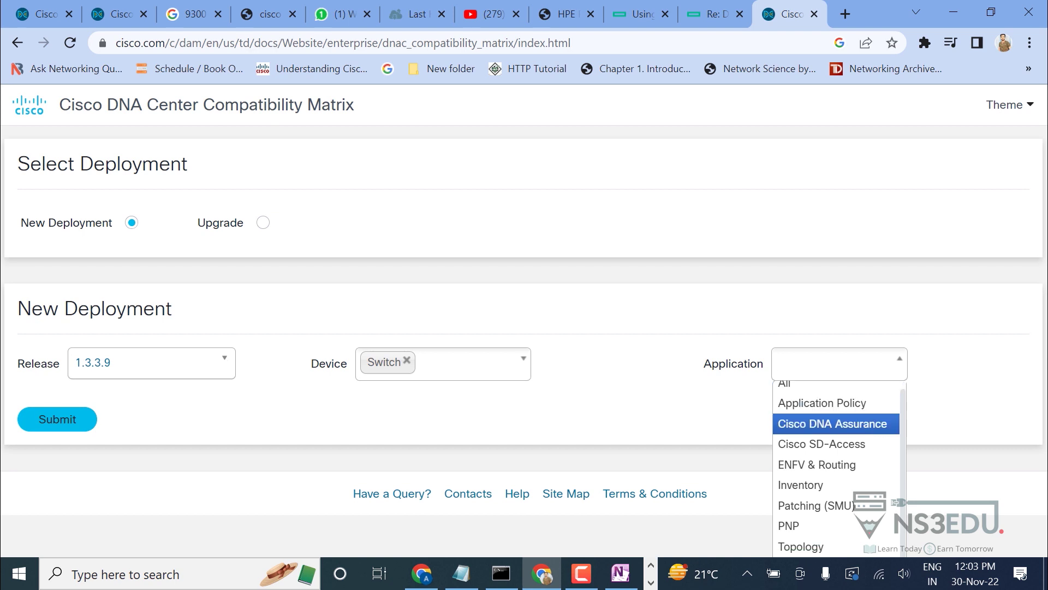
key("F10")
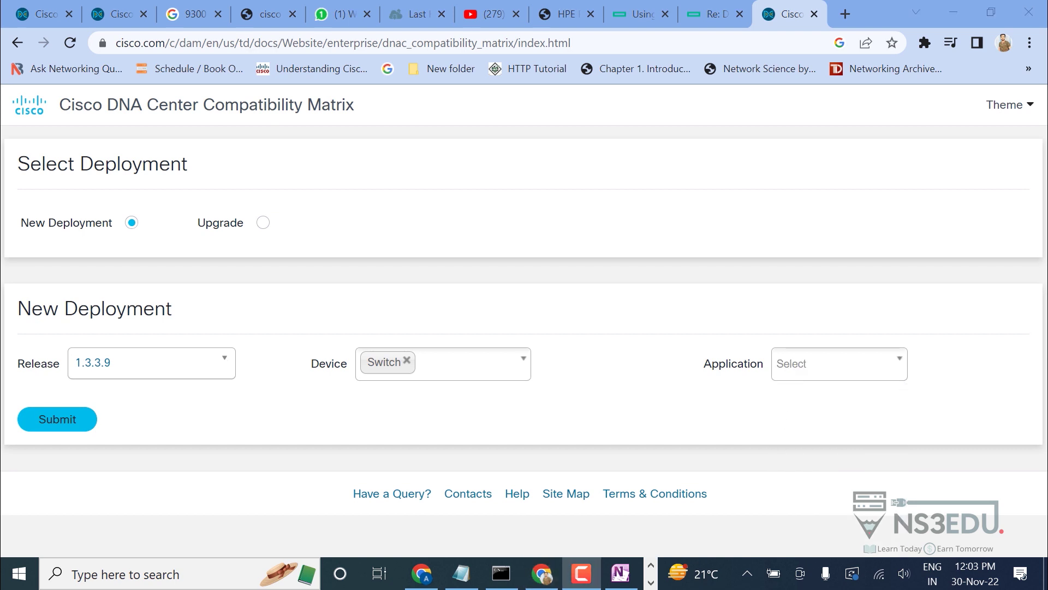
left_click(839, 364)
scroll(835, 464, "down", 1)
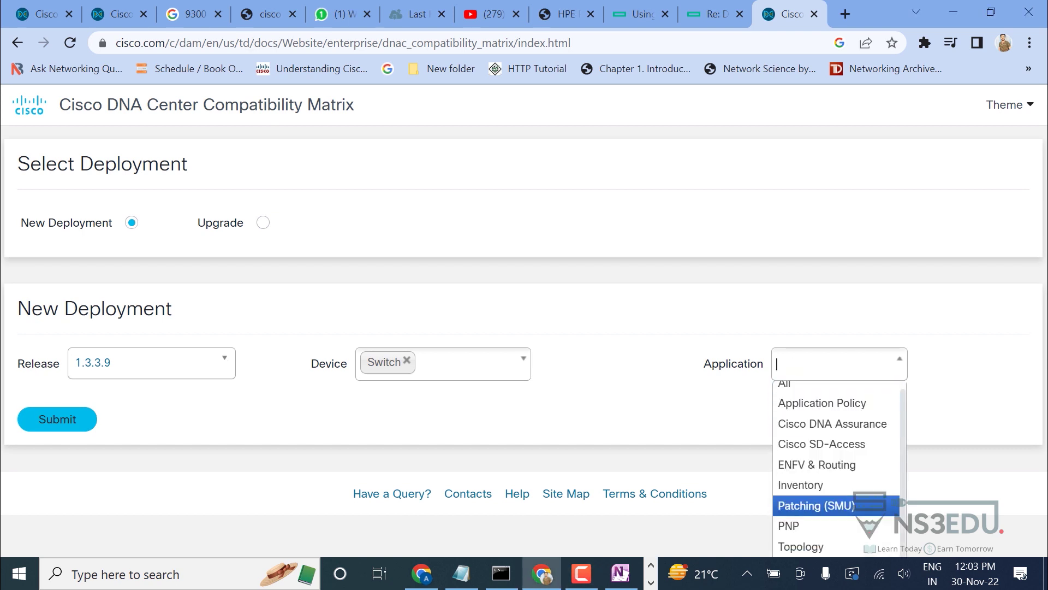
key("Down")
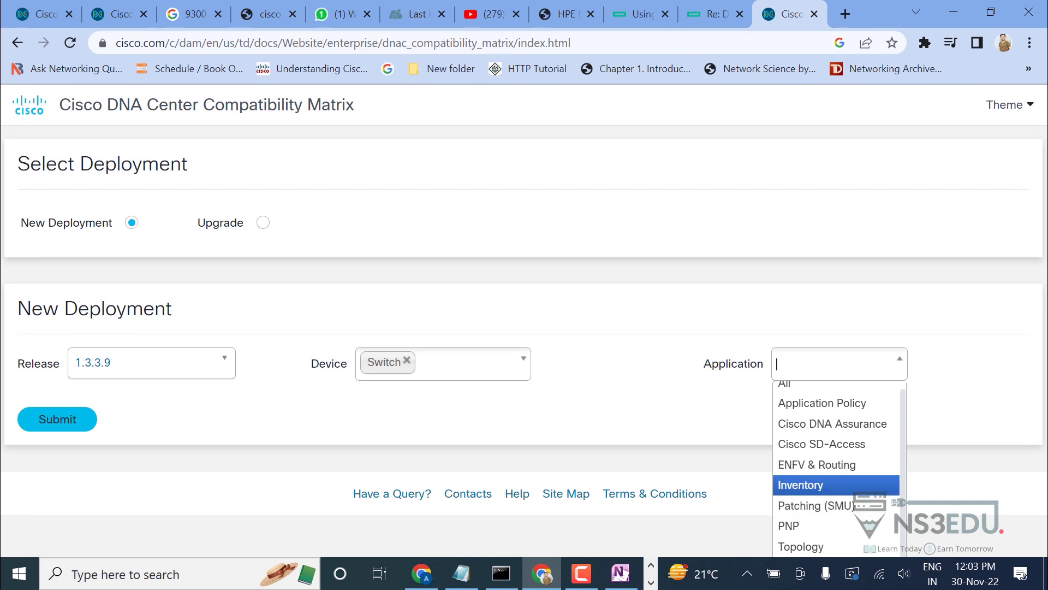
key("F10")
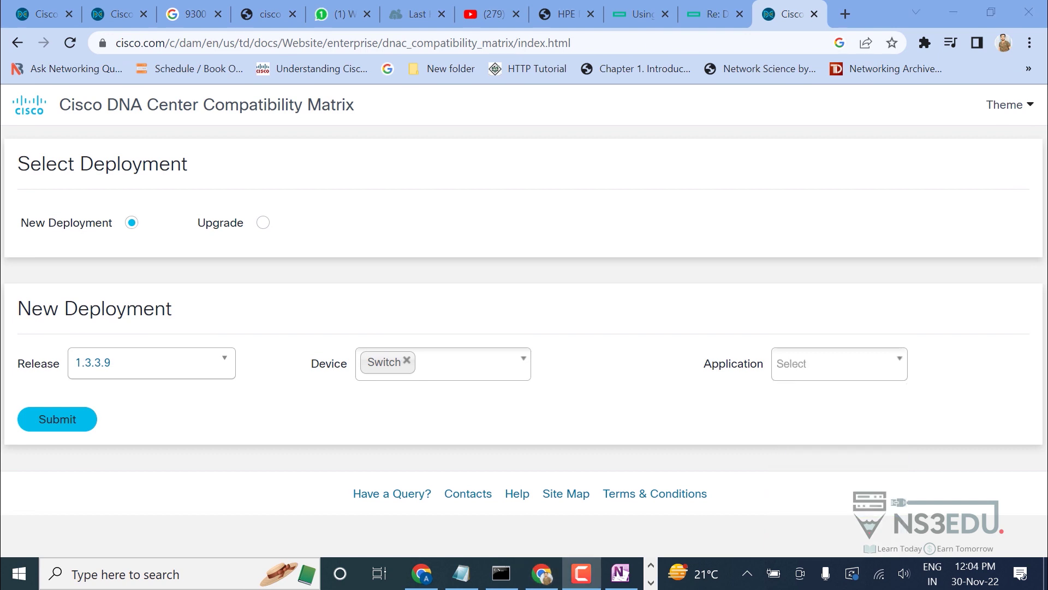
left_click(839, 364)
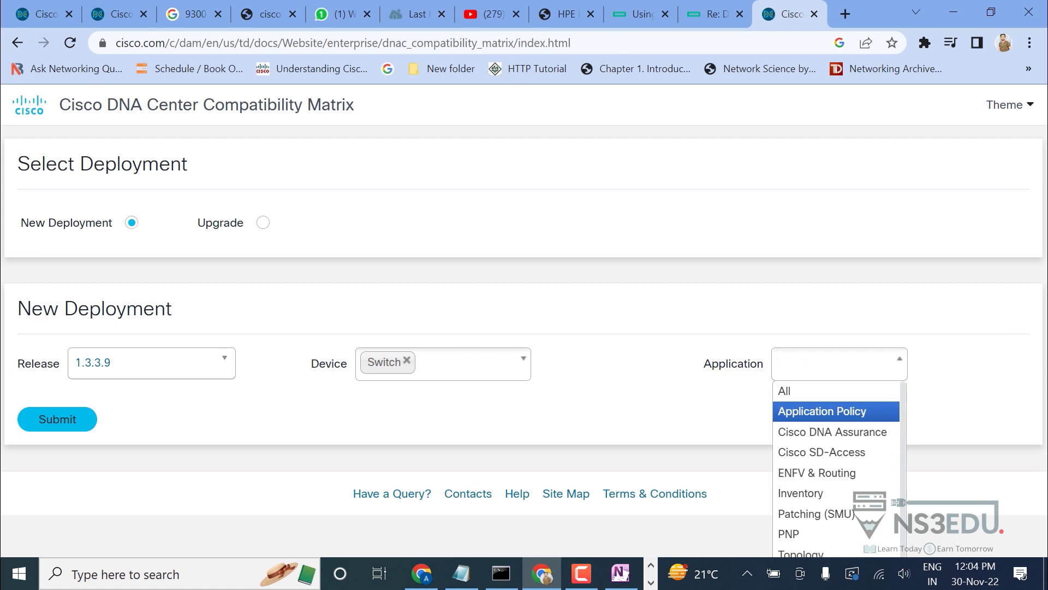
left_click(797, 391)
left_click(58, 419)
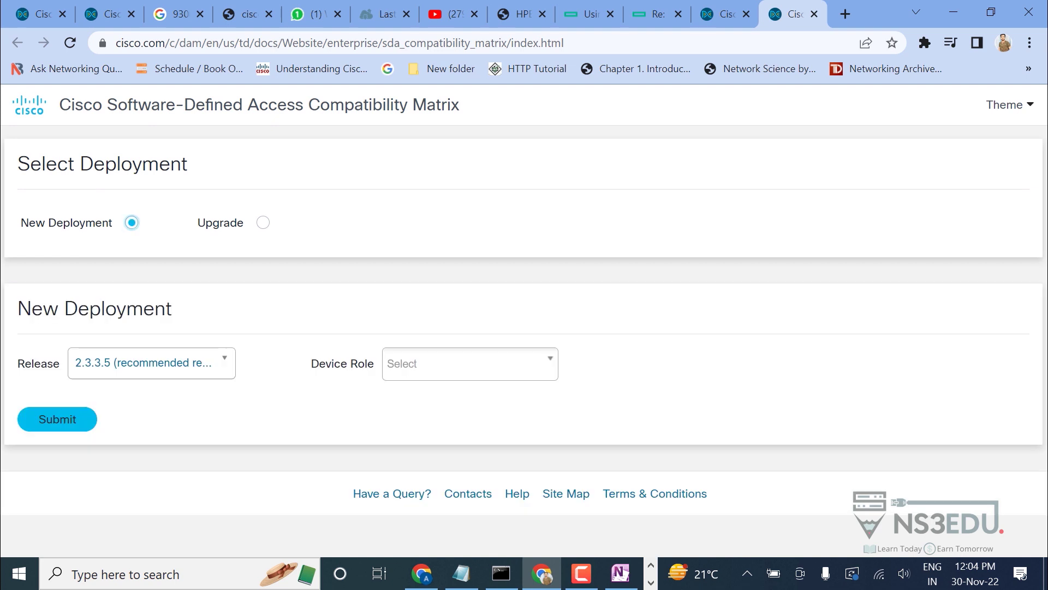
Query the SD-Access matrix for release 1.3.3.9 with Device Role All.
left_click(151, 363)
scroll(148, 481, "up", 10)
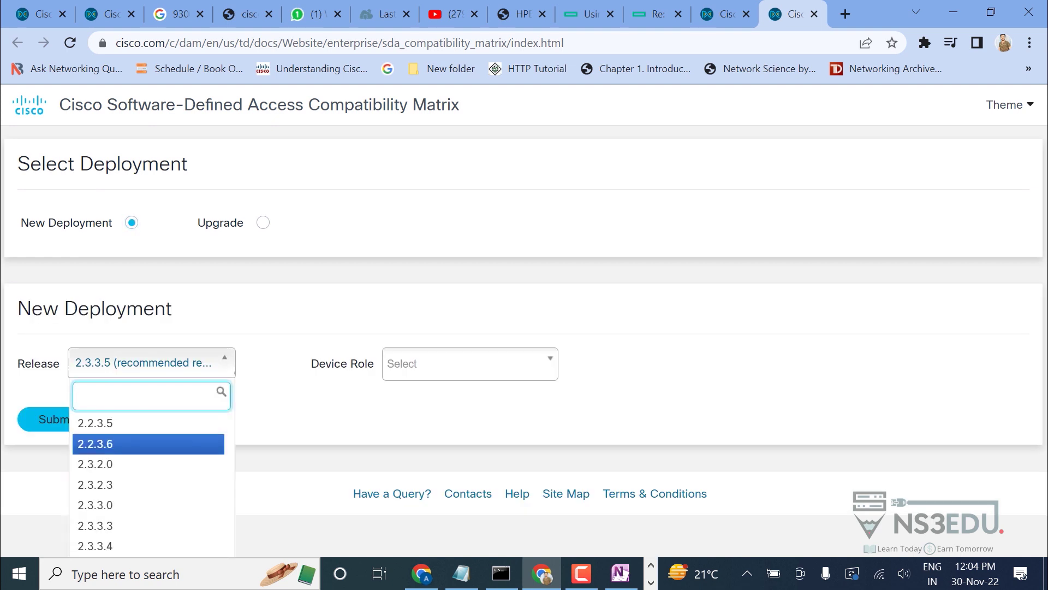
scroll(147, 481, "down", 5)
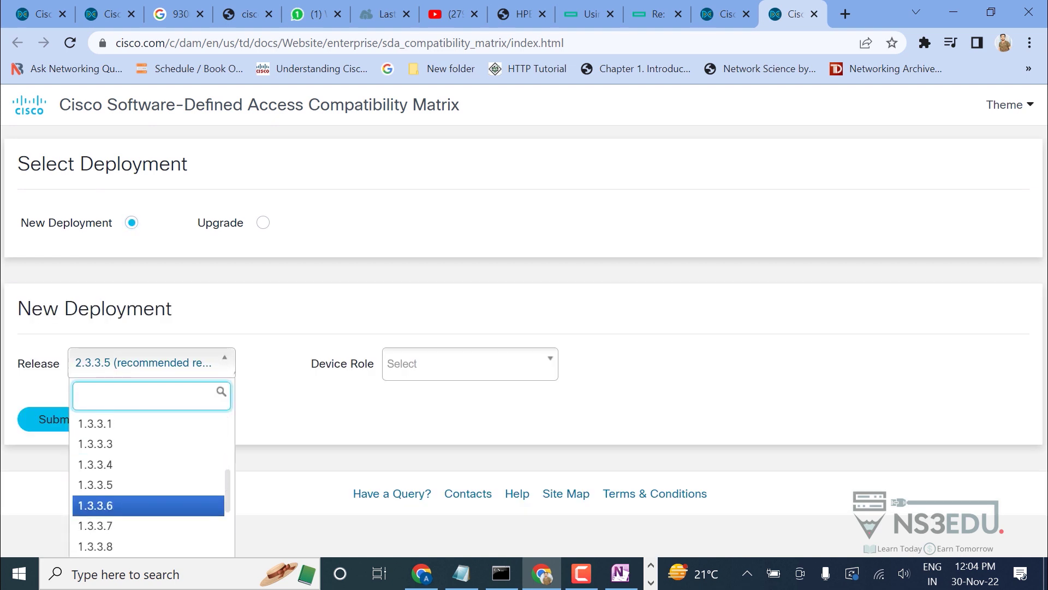
key("Up")
key("Up")
key("Up")
key("Return")
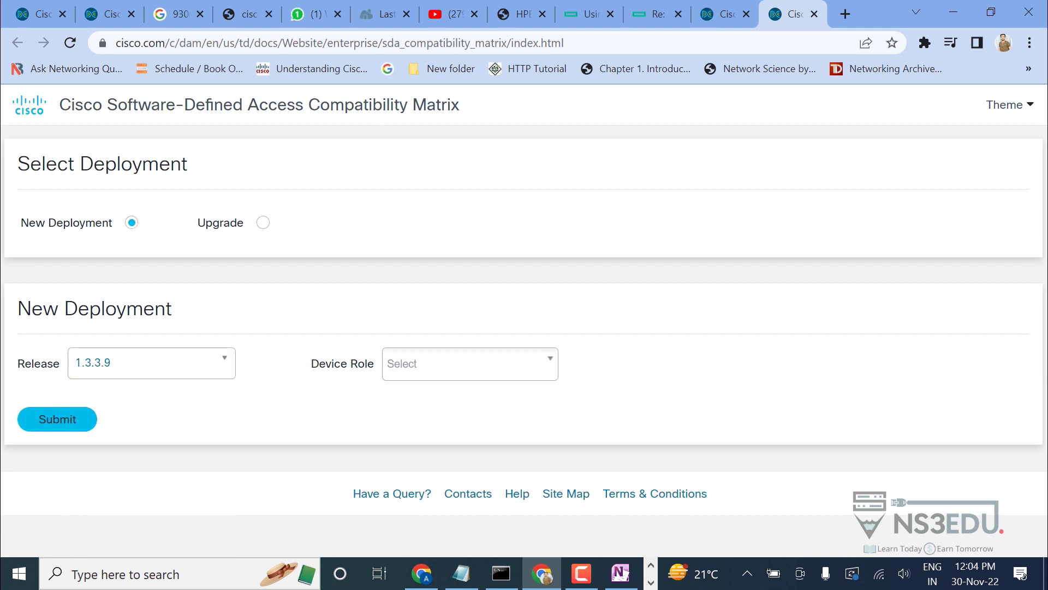
key("Tab")
key("Down")
key("Down")
key("Down")
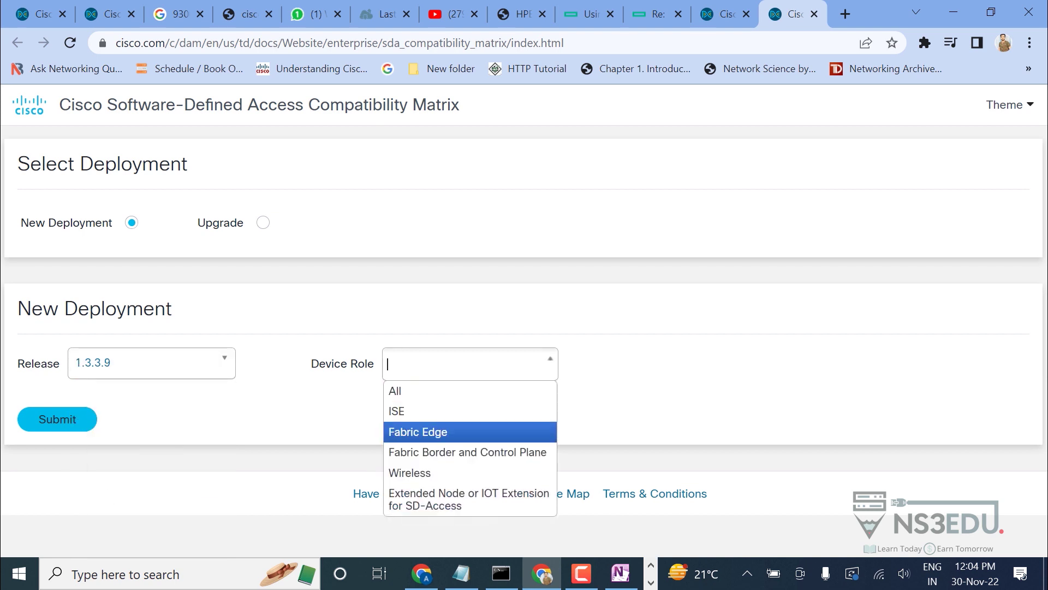
key("Up")
key("Up")
key("Down")
key("Down")
key("Up")
key("Up")
key("Return")
key("Tab")
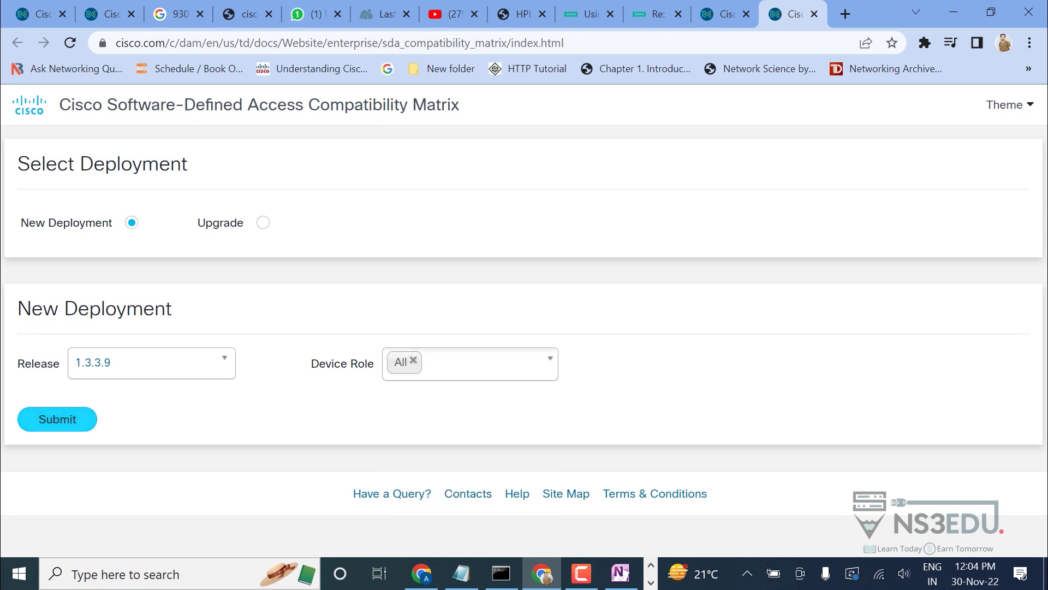
key("Return")
Scroll the results table to the Fabric Edge Catalyst 3850 and 9300 rows.
key("Page_Down")
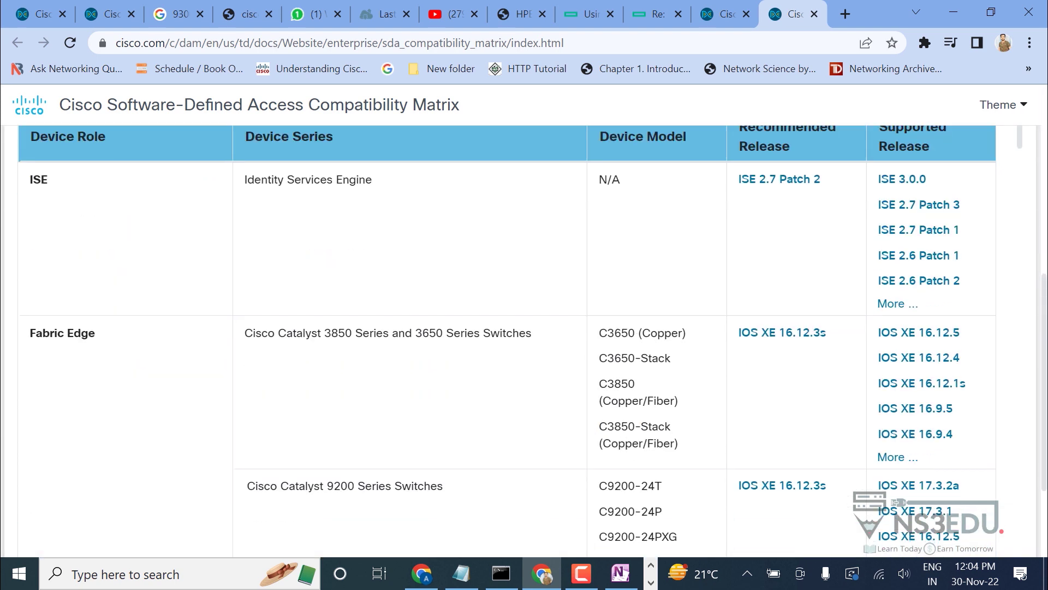
scroll(525, 339, "down", 1)
scroll(510, 361, "down", 10)
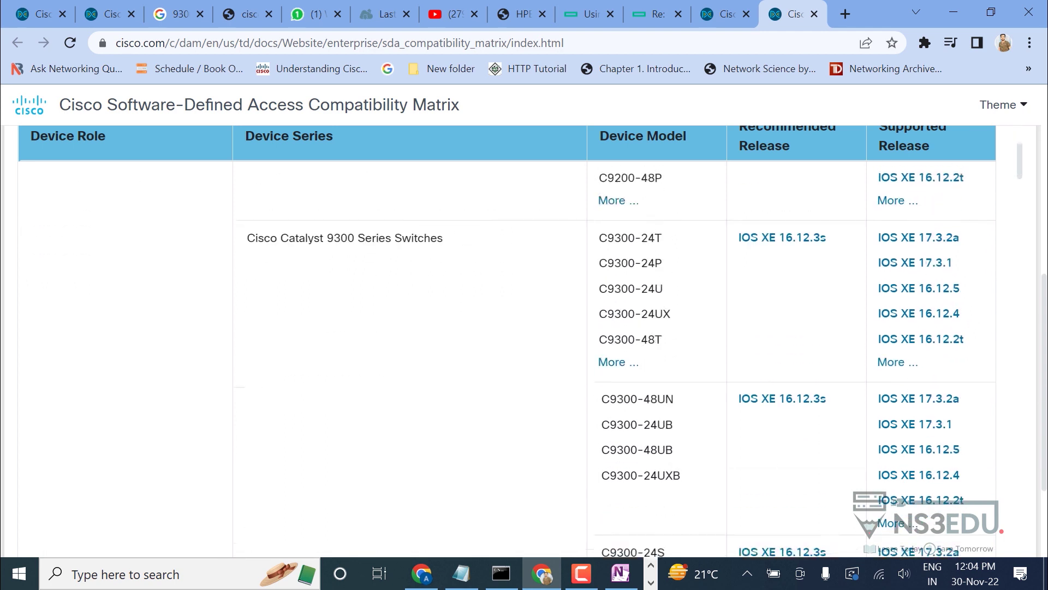
scroll(509, 360, "up", 6)
scroll(524, 339, "up", 4)
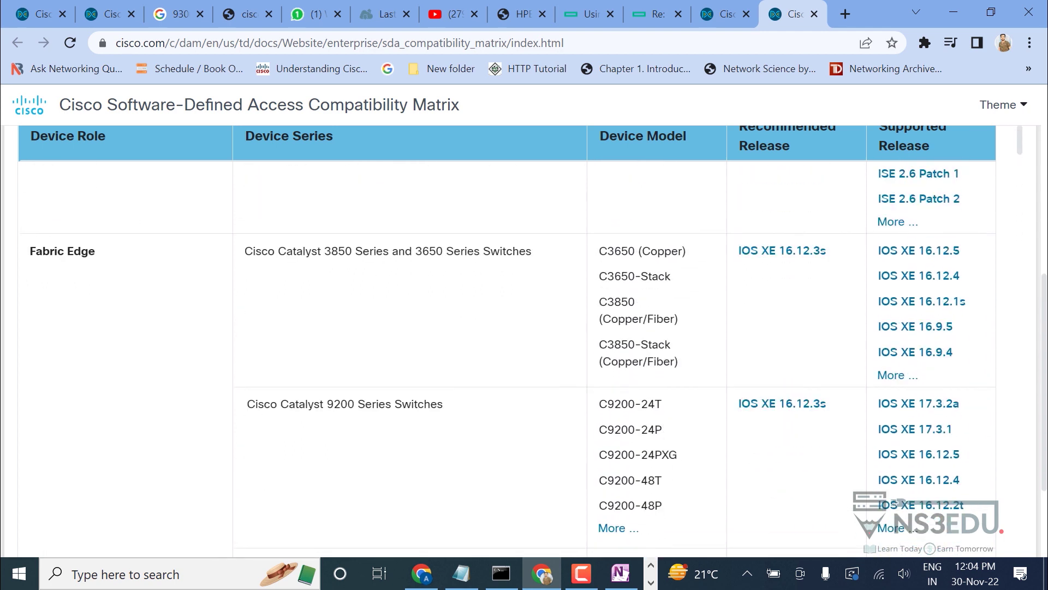
left_click_drag(324, 251, 491, 251)
left_click(491, 251)
left_click_drag(413, 251, 437, 252)
left_click(437, 252)
scroll(507, 338, "up", 1)
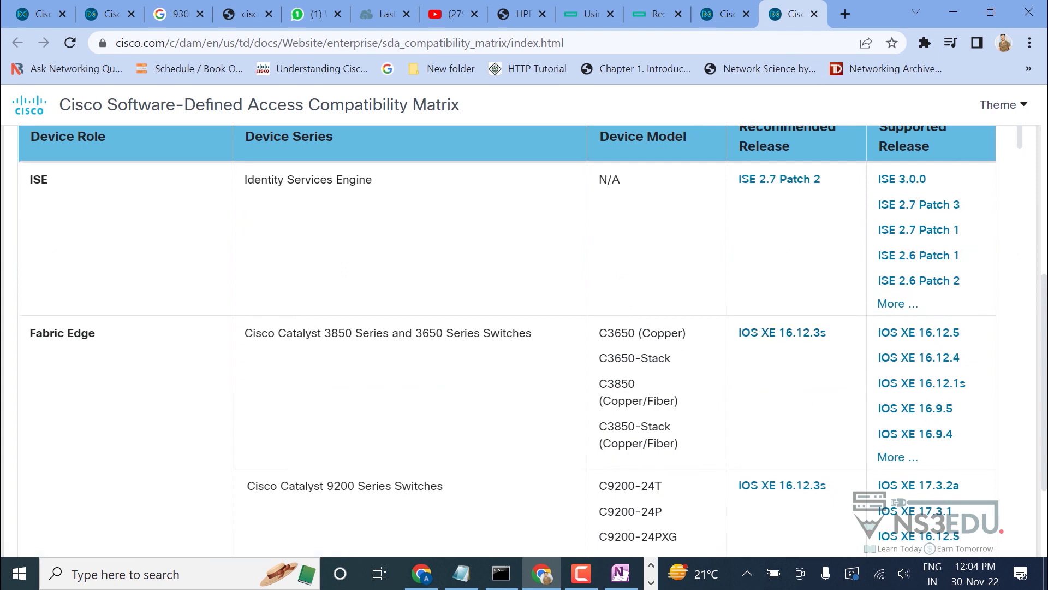
scroll(508, 339, "down", 2)
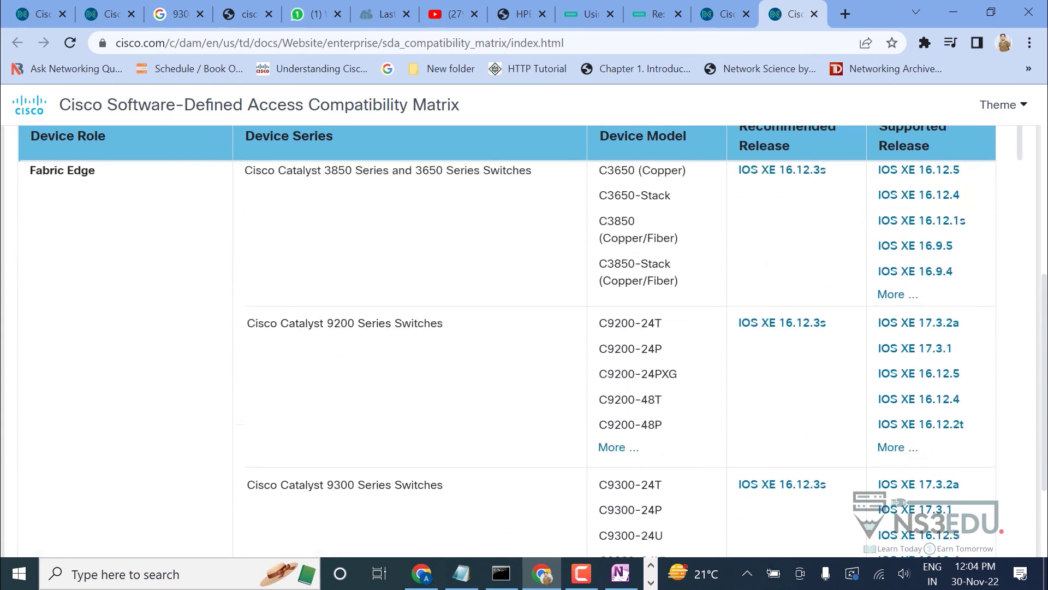
scroll(508, 338, "down", 2)
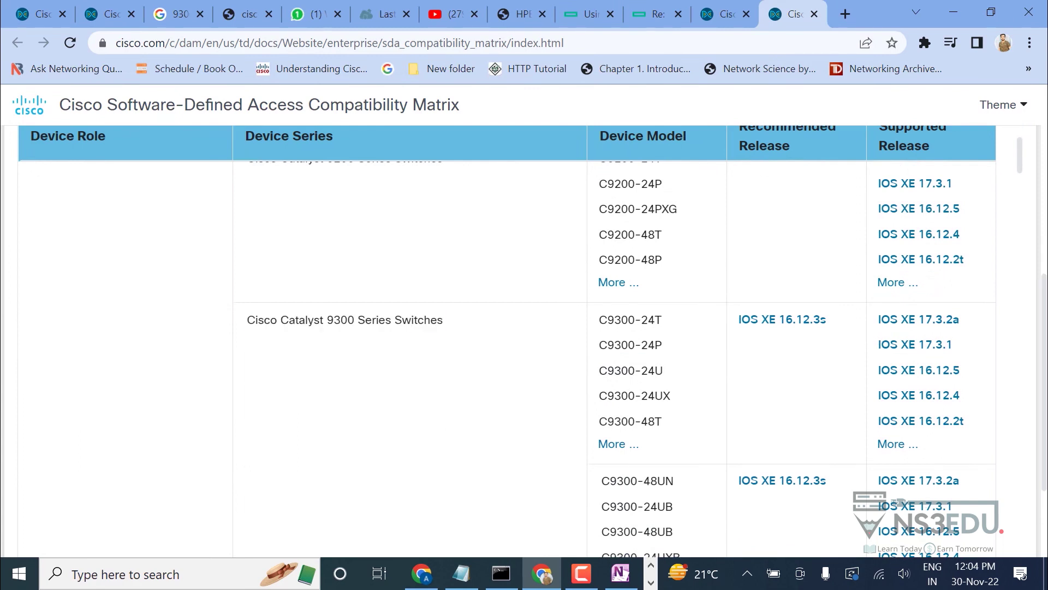
scroll(507, 339, "up", 4)
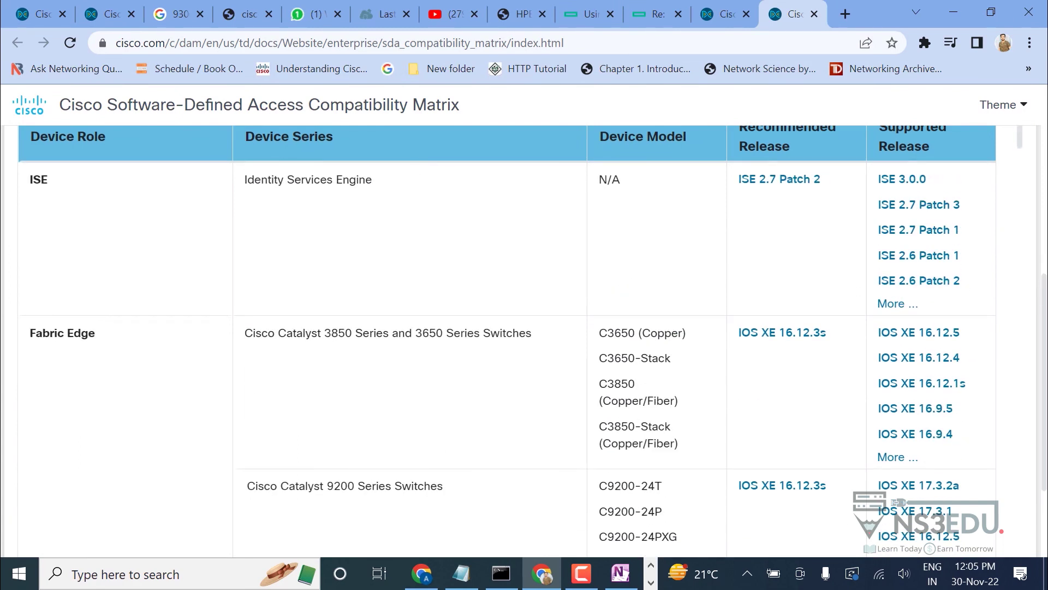
scroll(507, 339, "up", 5)
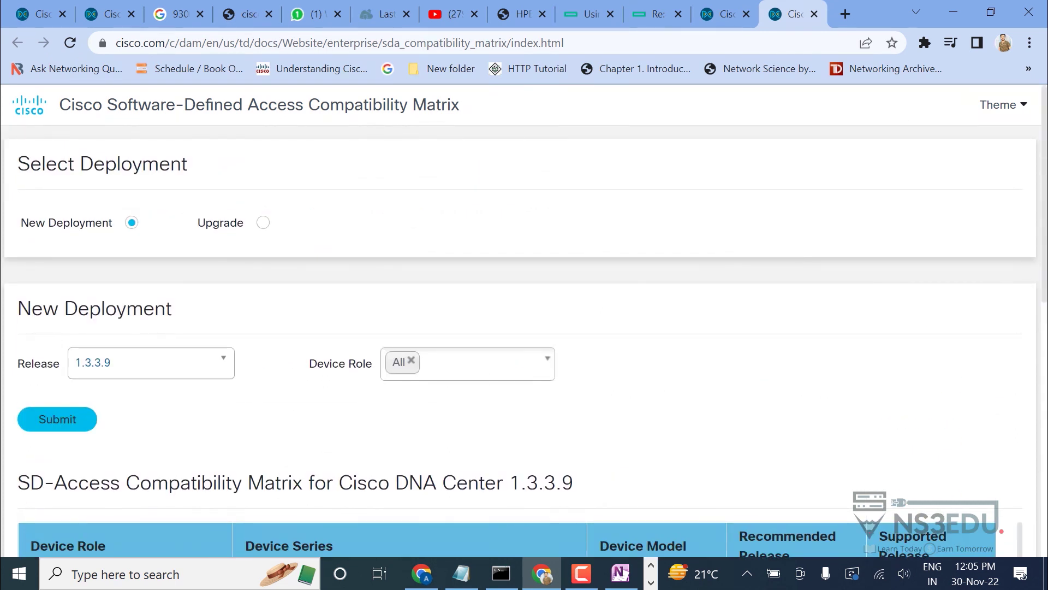
Return to DNA Center, close the version dialog and open Windows Start search.
key("alt+Tab")
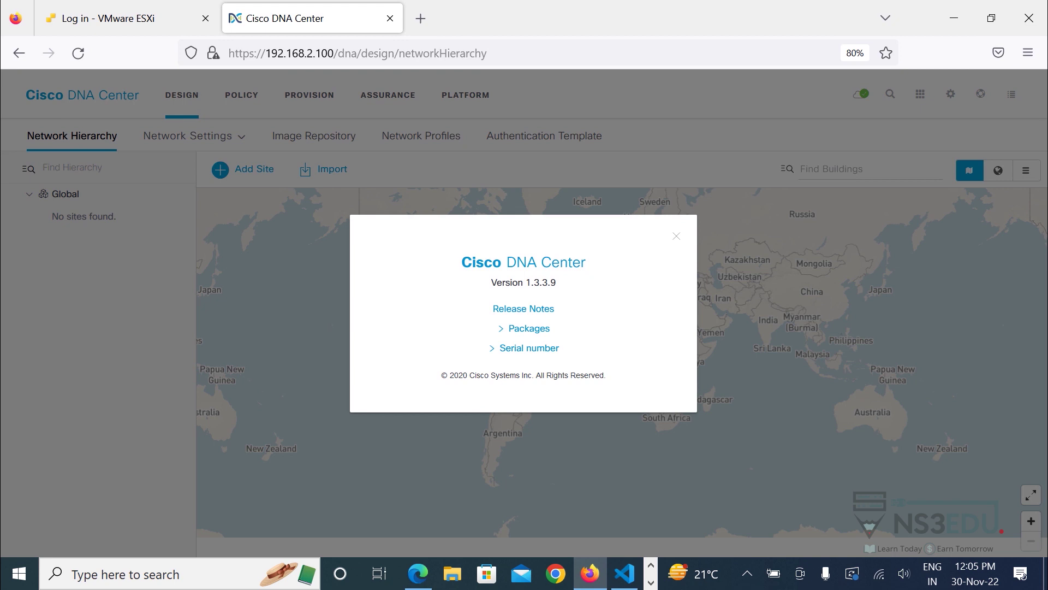
key("Escape")
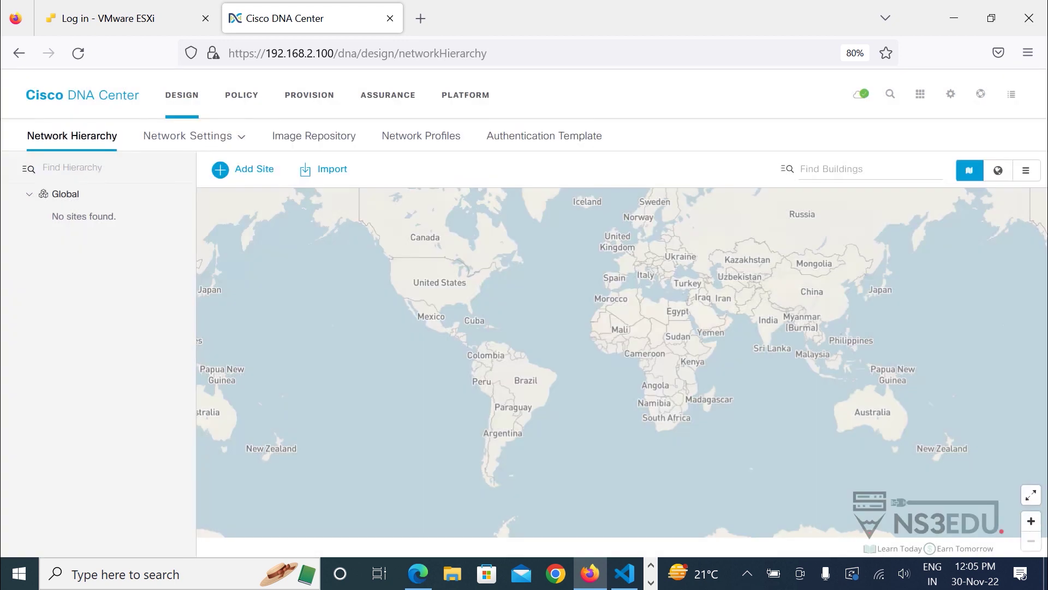
key("super")
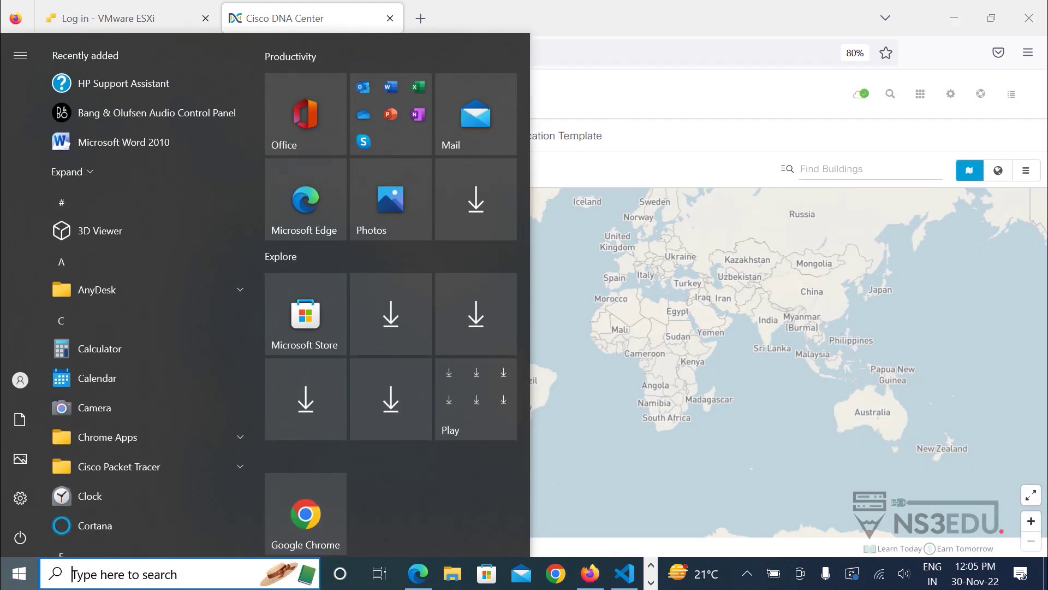
Launch PuTTY and connect via SSH to 192.168.2.13 on port 22, accepting the host key.
type("putty")
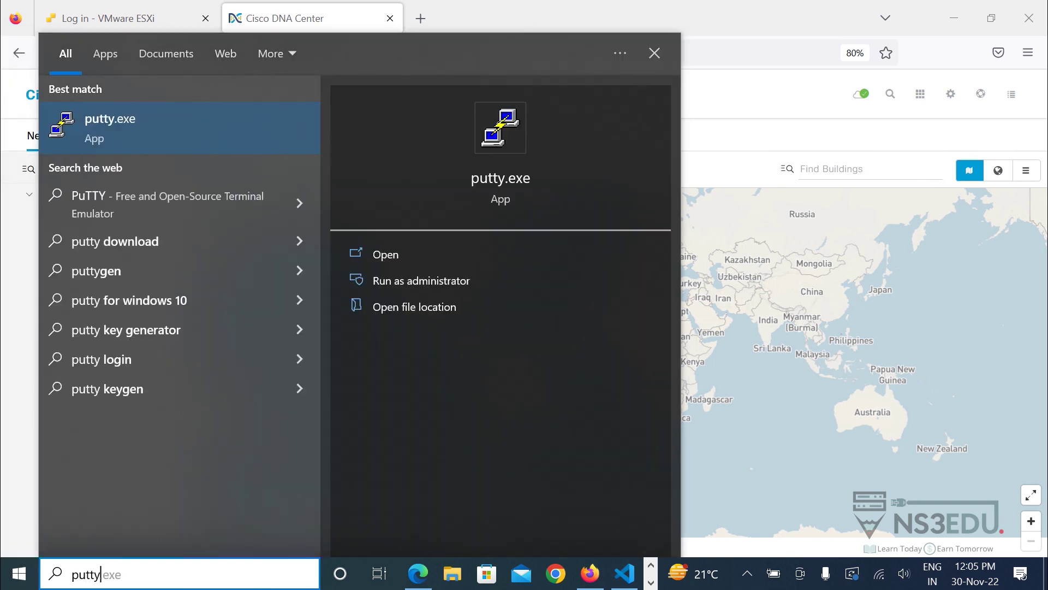
key("Return")
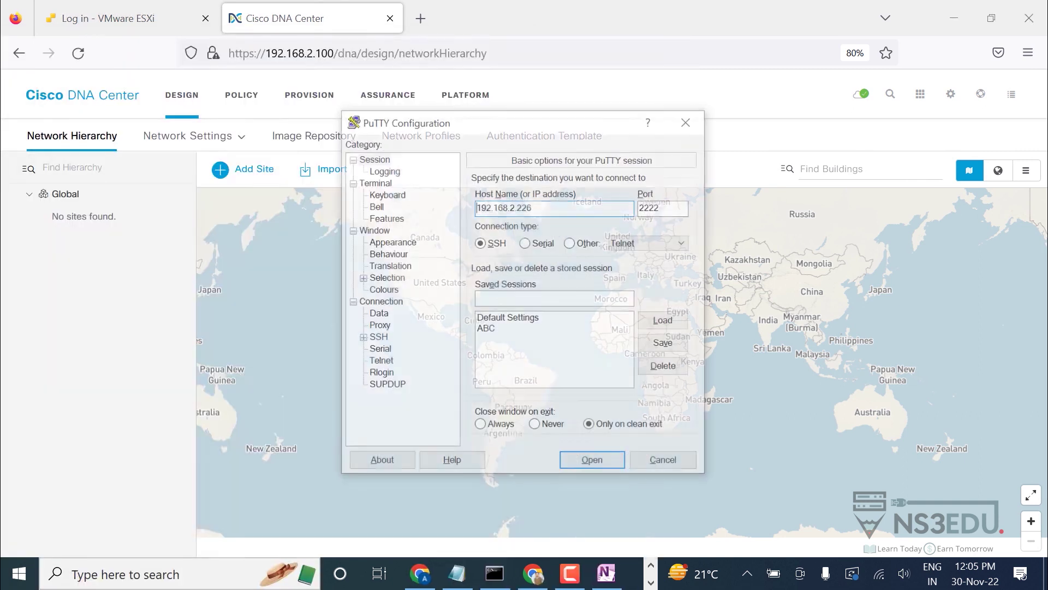
type("192")
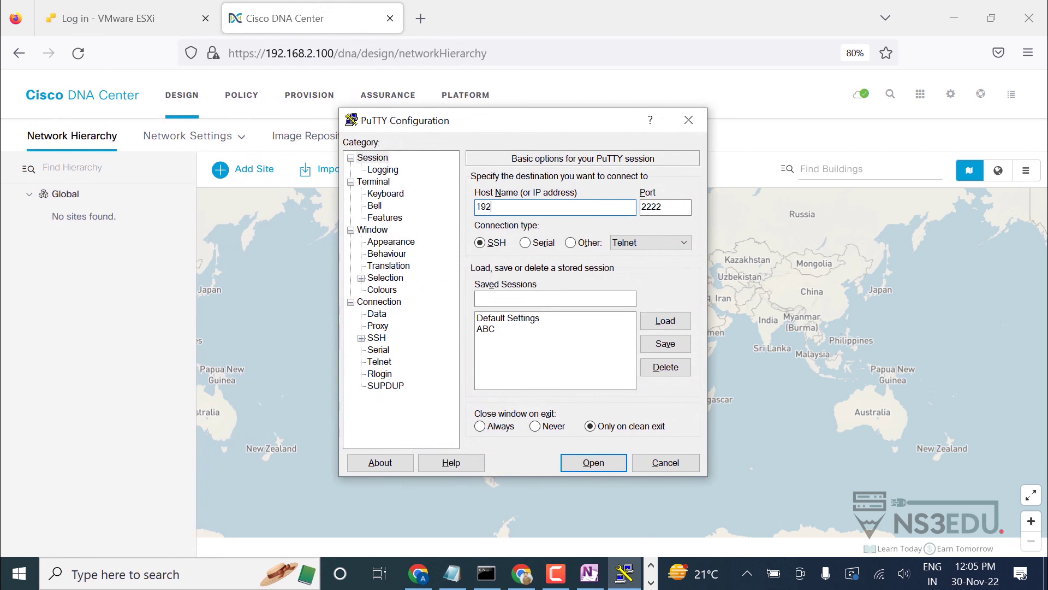
type(".168.2.13")
key("Tab")
type("22")
key("Return")
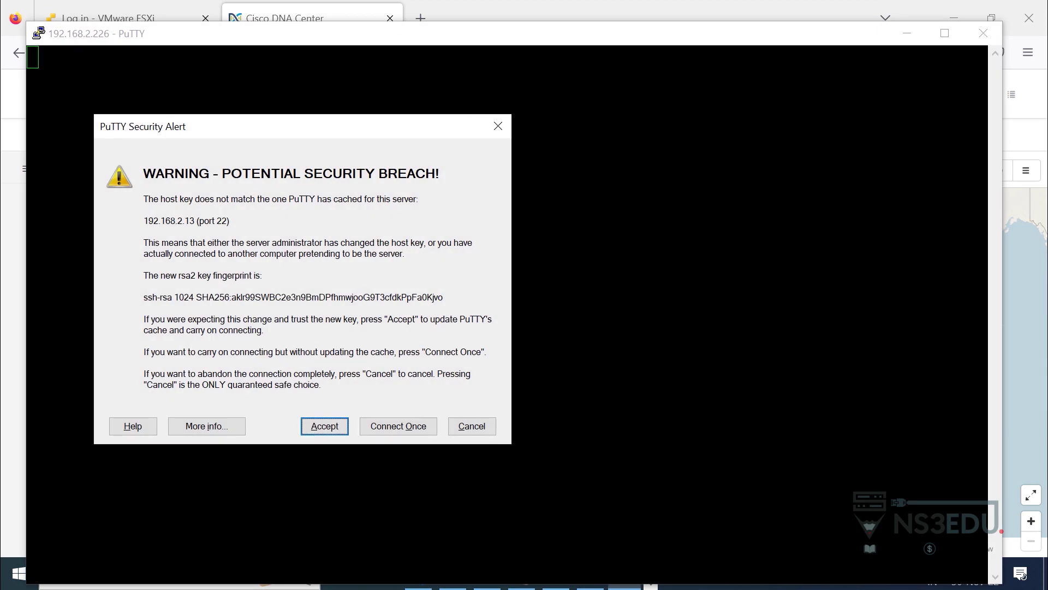
left_click(324, 420)
Log in to the switch, maximise the terminal and enter 'show ip int b'.
type("admin")
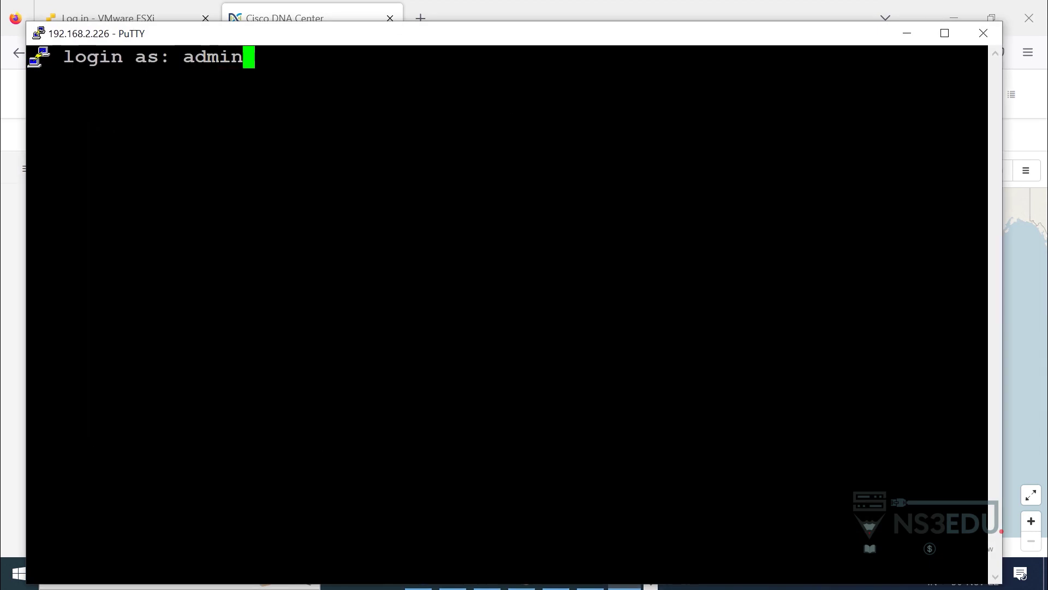
key("Return")
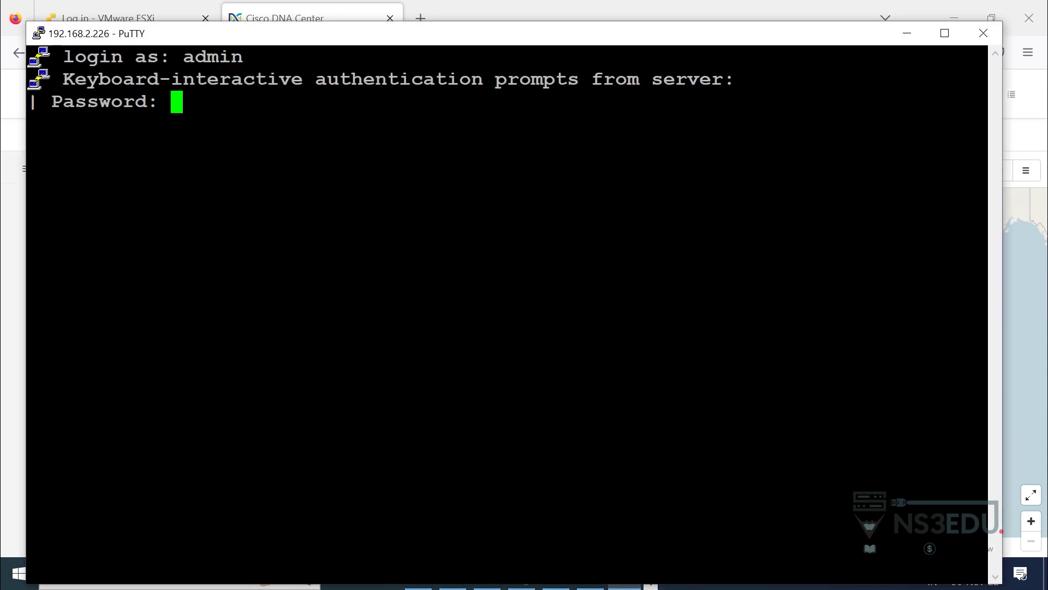
key("Return")
key("super+Up")
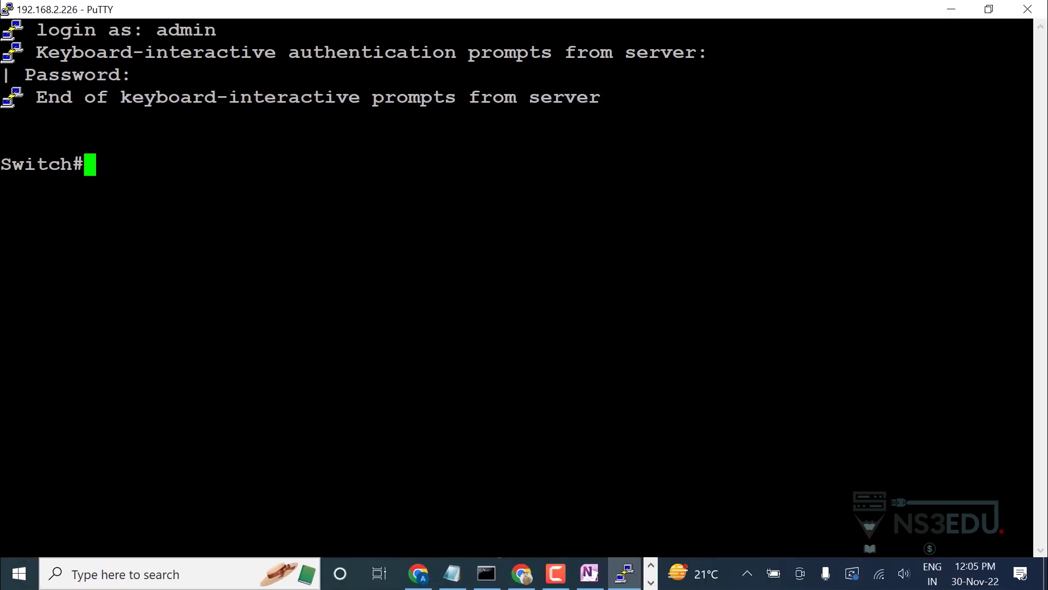
type("show ip int b")
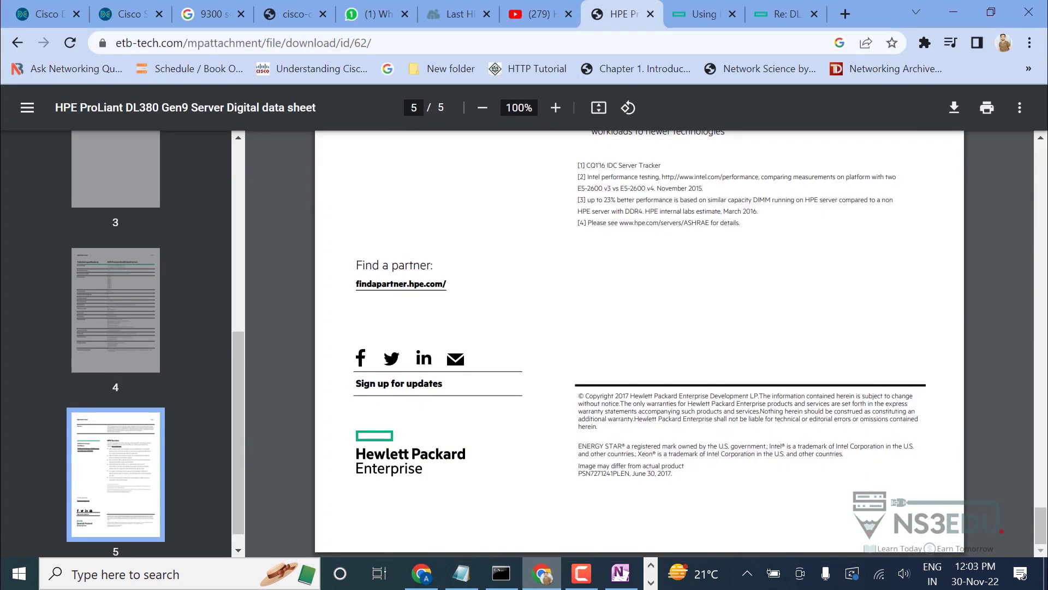
In a new Chrome tab, search Google for 'dna center compatibility matrix'.
left_click(845, 14)
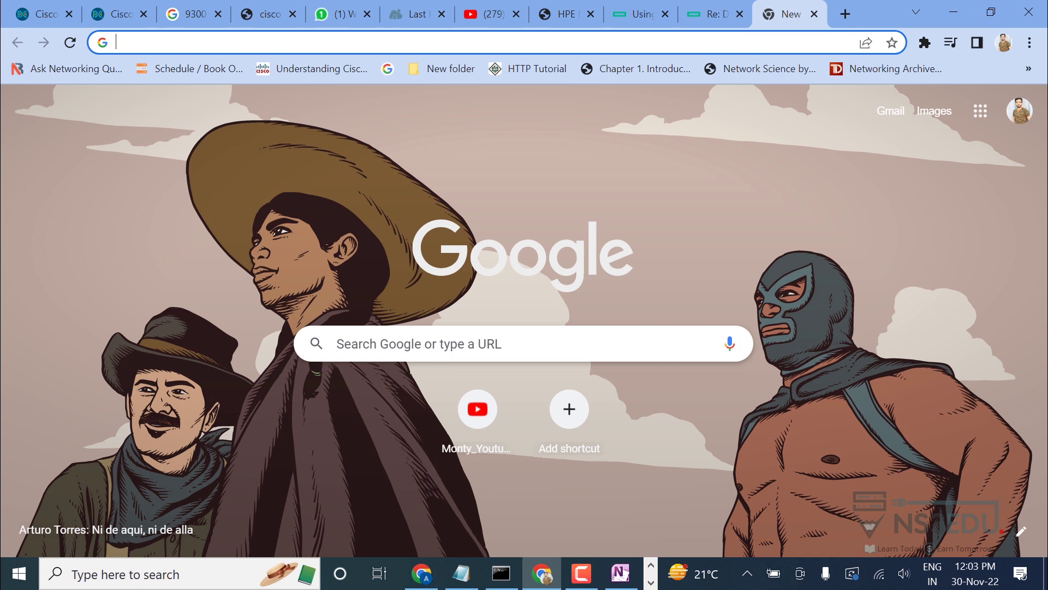
type("dna")
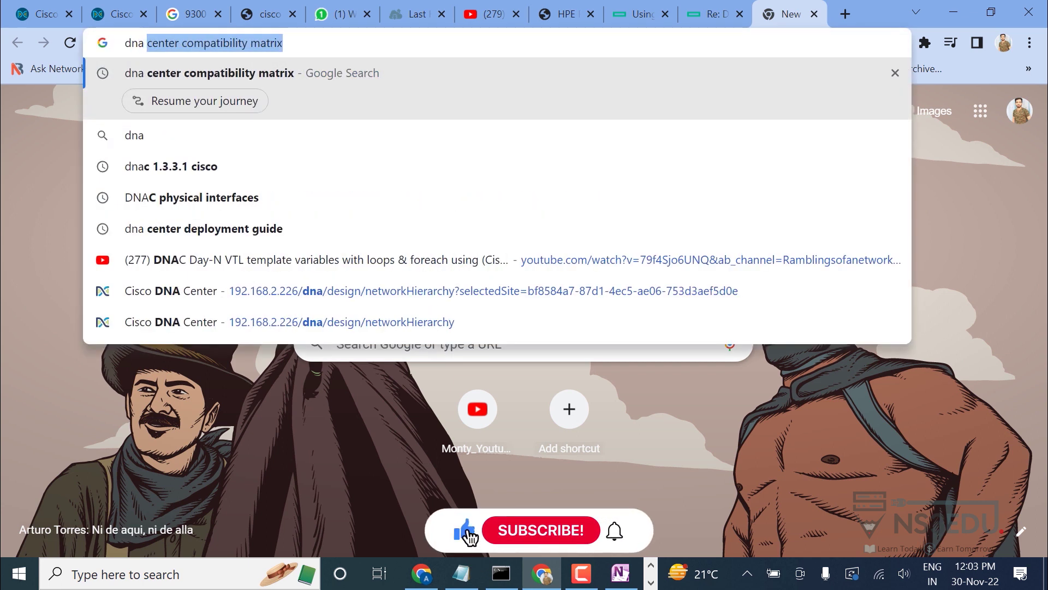
type(" center")
key("Return")
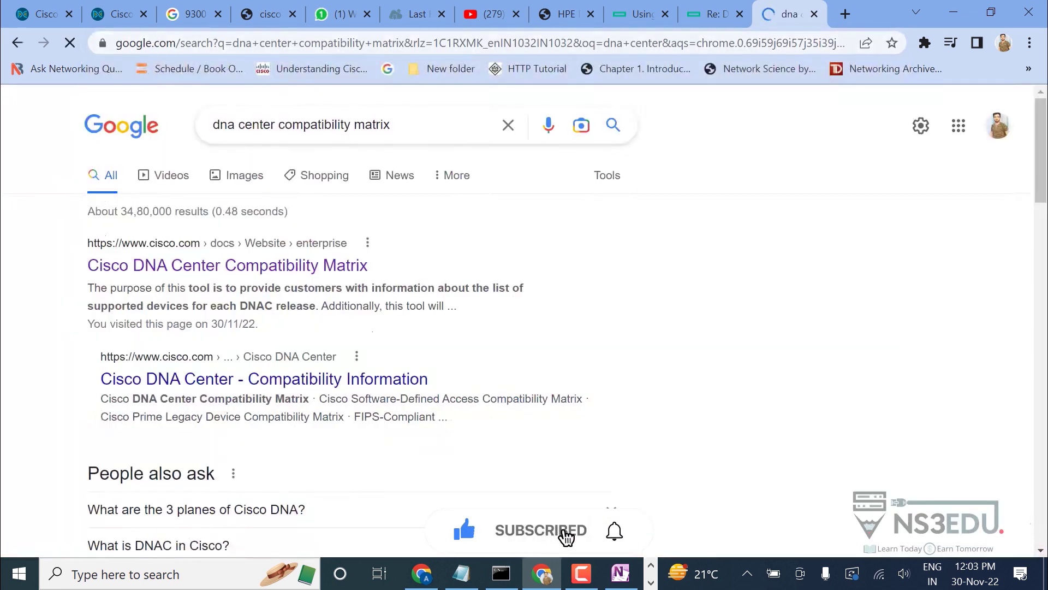
Open Cisco's DNA Center Compatibility Matrix result and choose New Deployment.
left_click(229, 266)
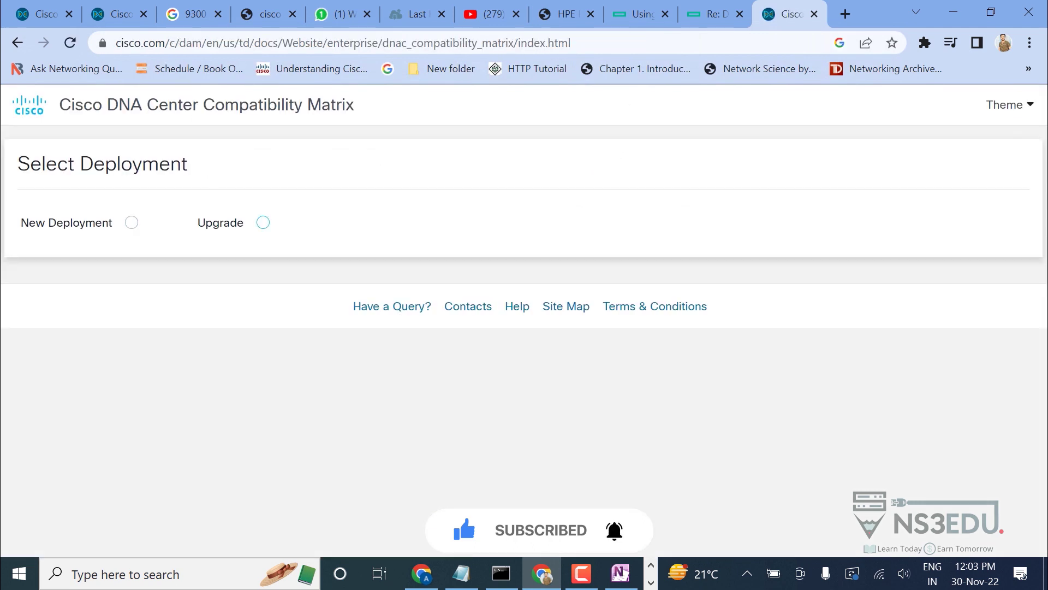
left_click(131, 222)
left_click(147, 363)
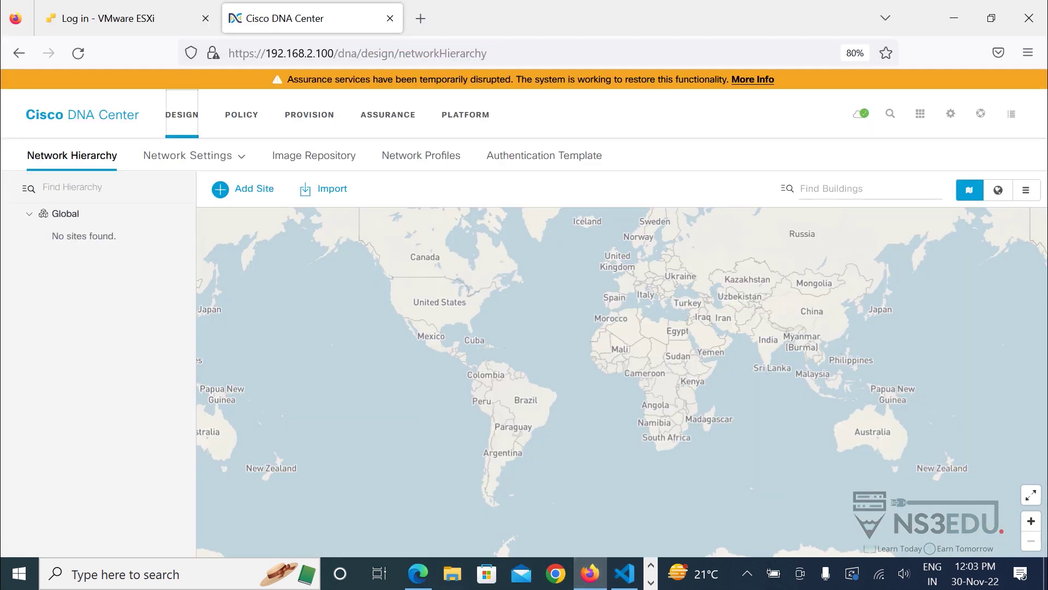
Show DNA Center's About box to confirm version 1.3.3.9.
left_click(950, 114)
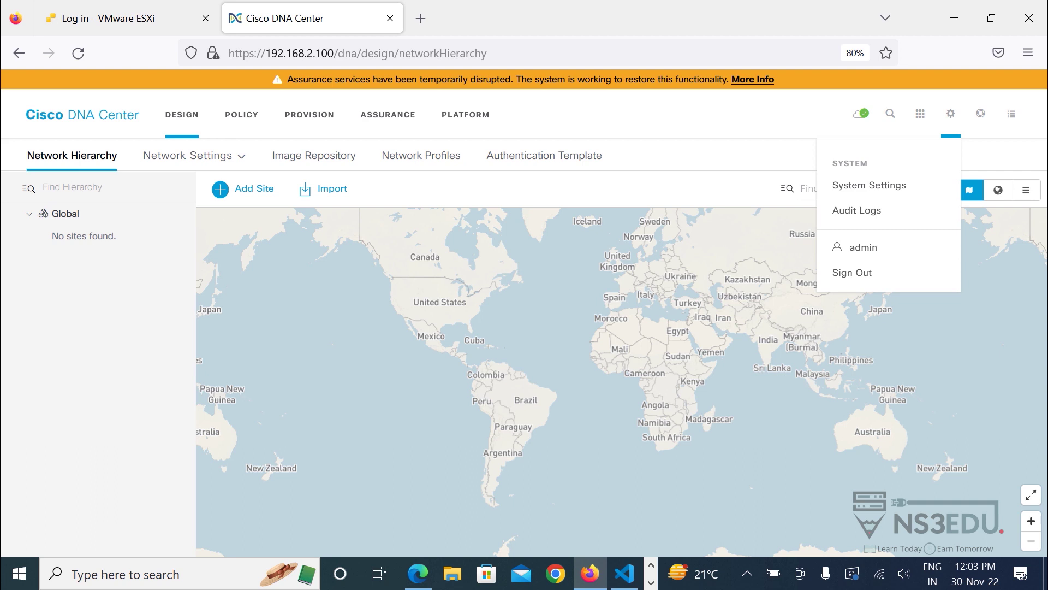
left_click(980, 113)
left_click(865, 156)
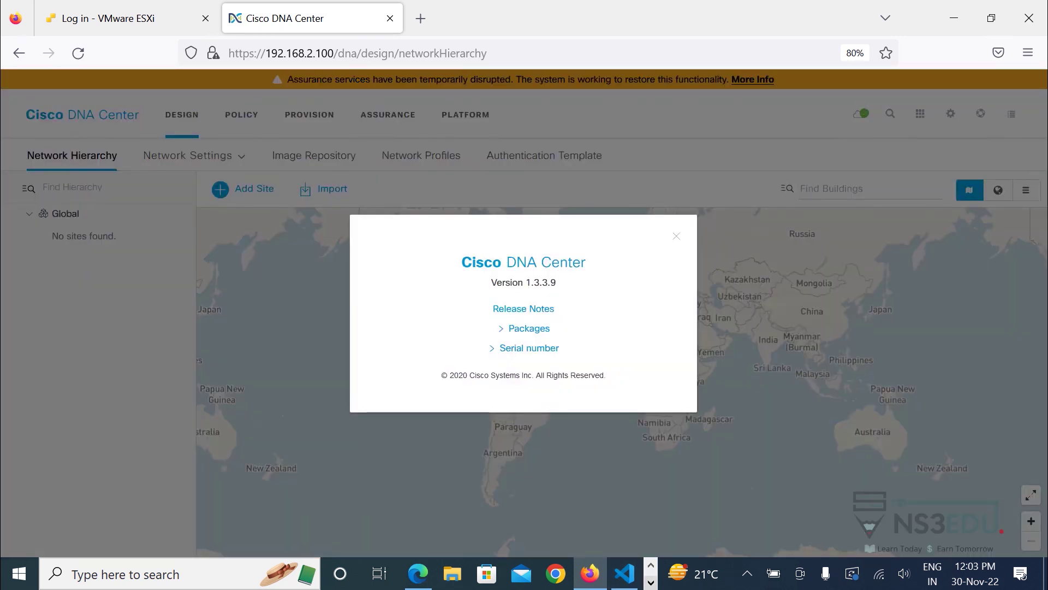
Back on the matrix, set Release to 1.3.3.9 and Device to Switch.
key("alt+Tab")
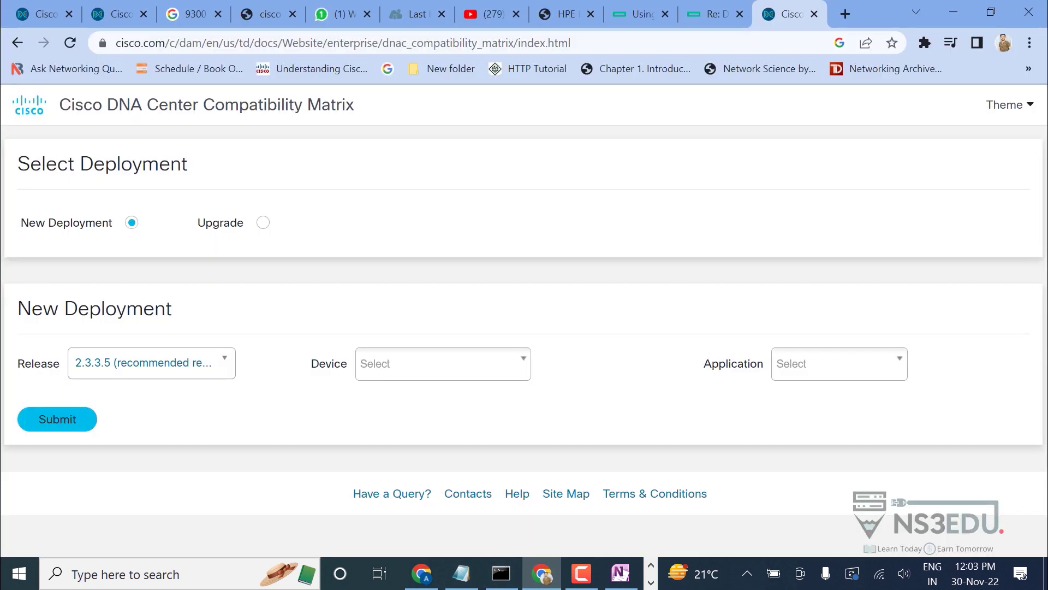
left_click(152, 363)
scroll(147, 464, "up", 5)
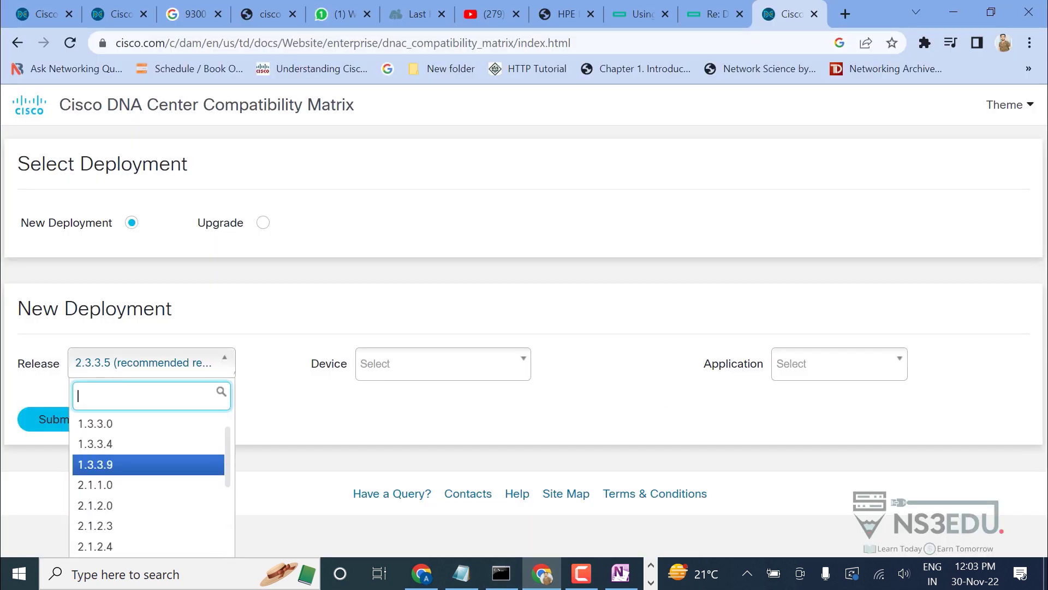
left_click(148, 464)
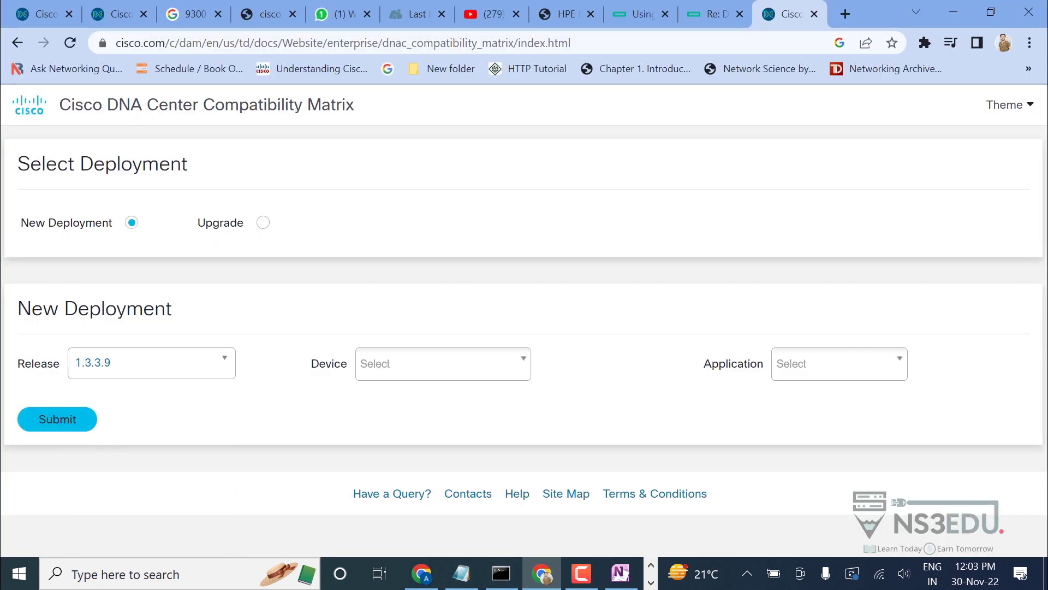
left_click(443, 363)
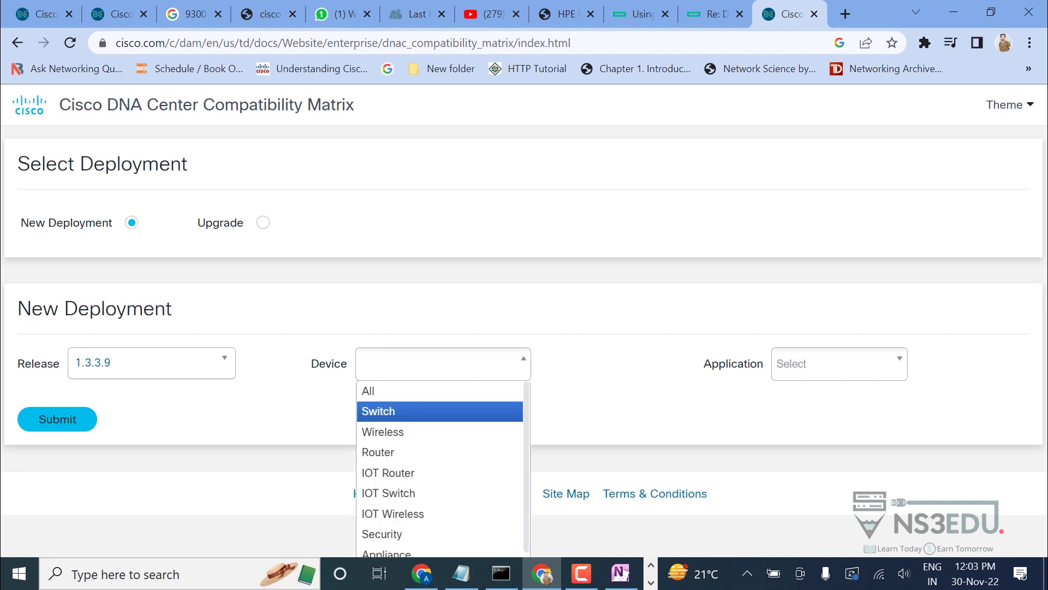
left_click(386, 409)
Set Application to All, submit, and choose New Deployment in the SD-Access matrix.
left_click(839, 363)
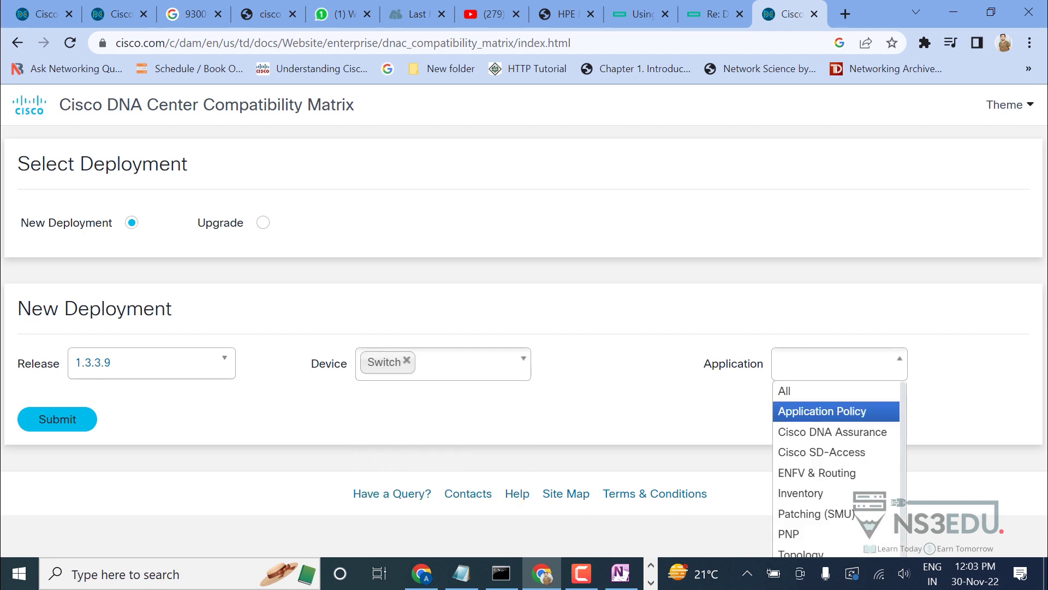
key("alt+Tab")
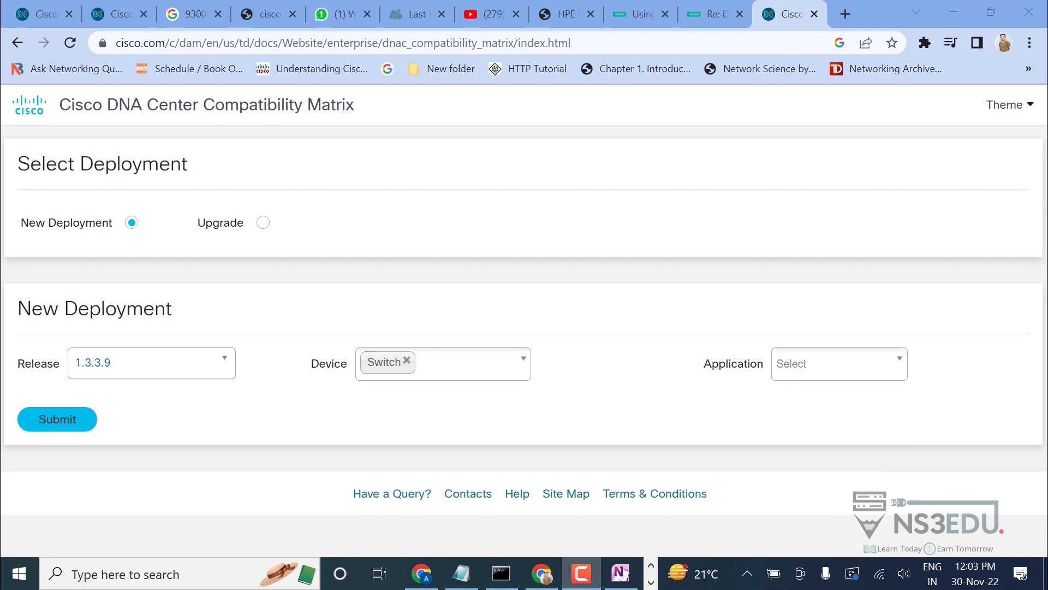
left_click(839, 364)
scroll(839, 468, "down", 1)
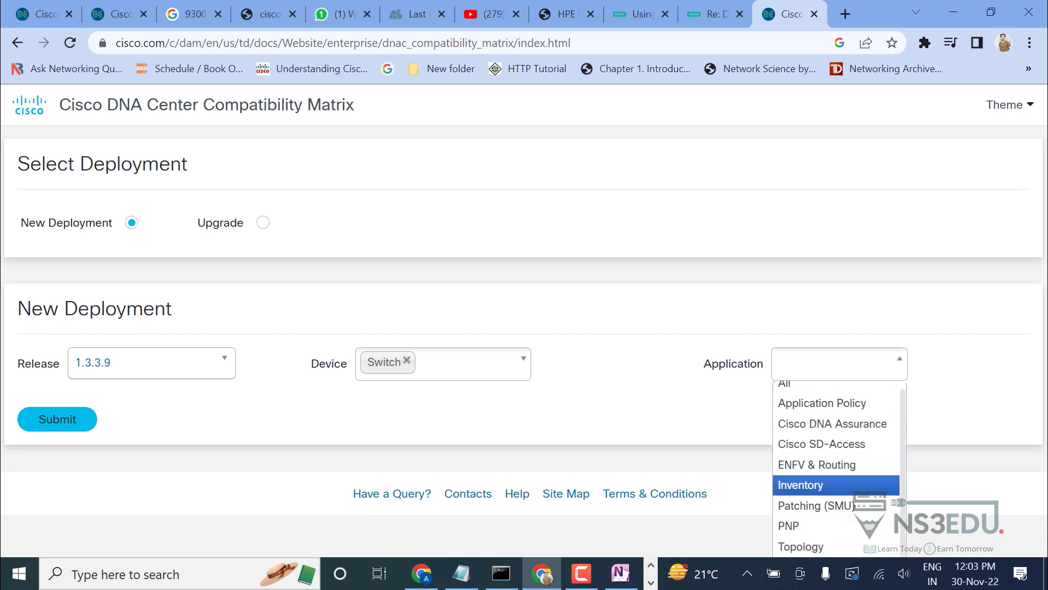
key("alt+Tab")
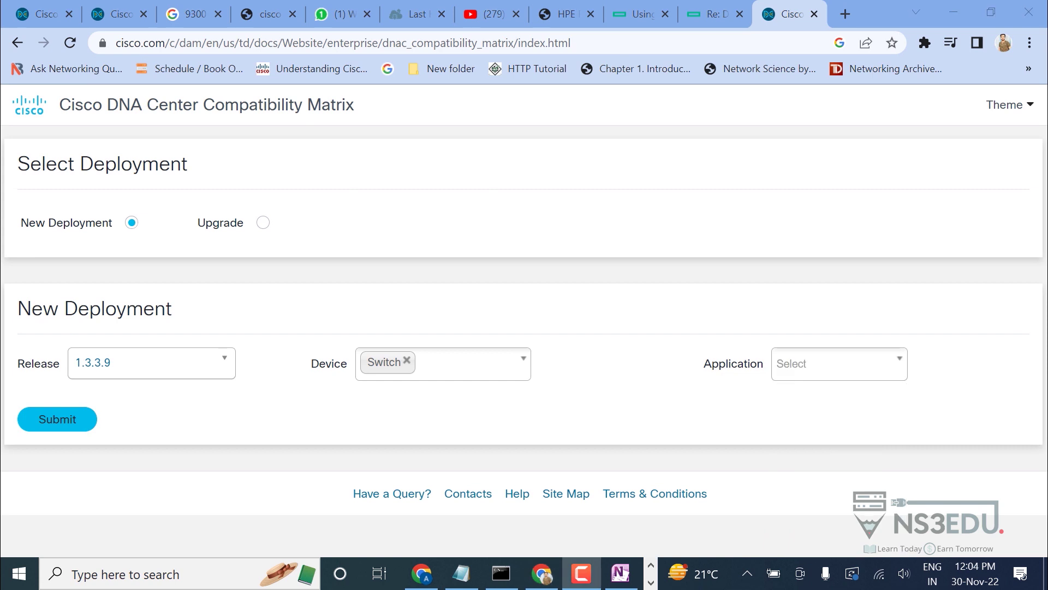
key("alt+Tab")
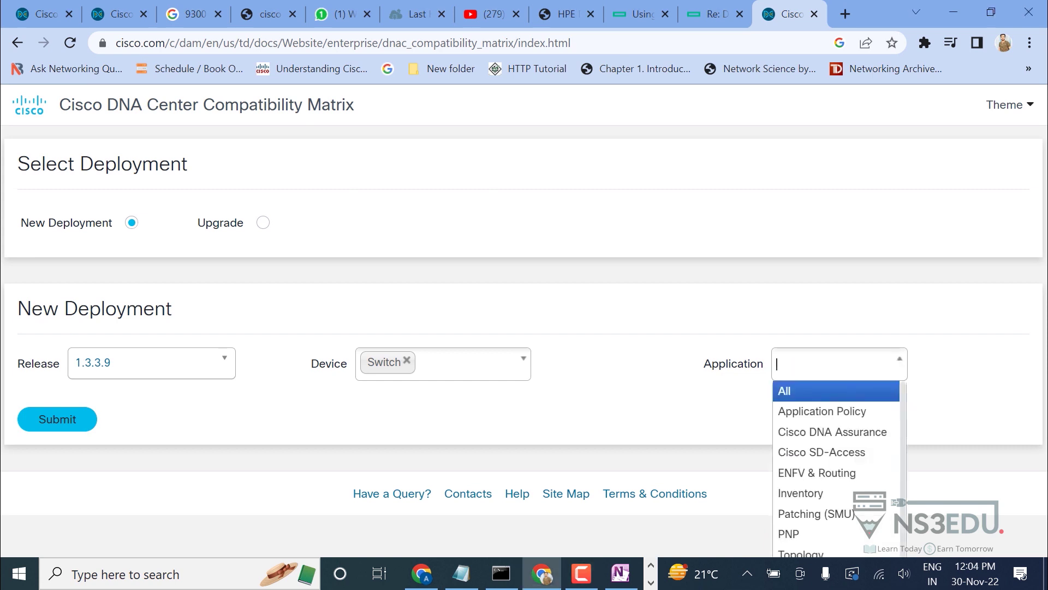
key("Return")
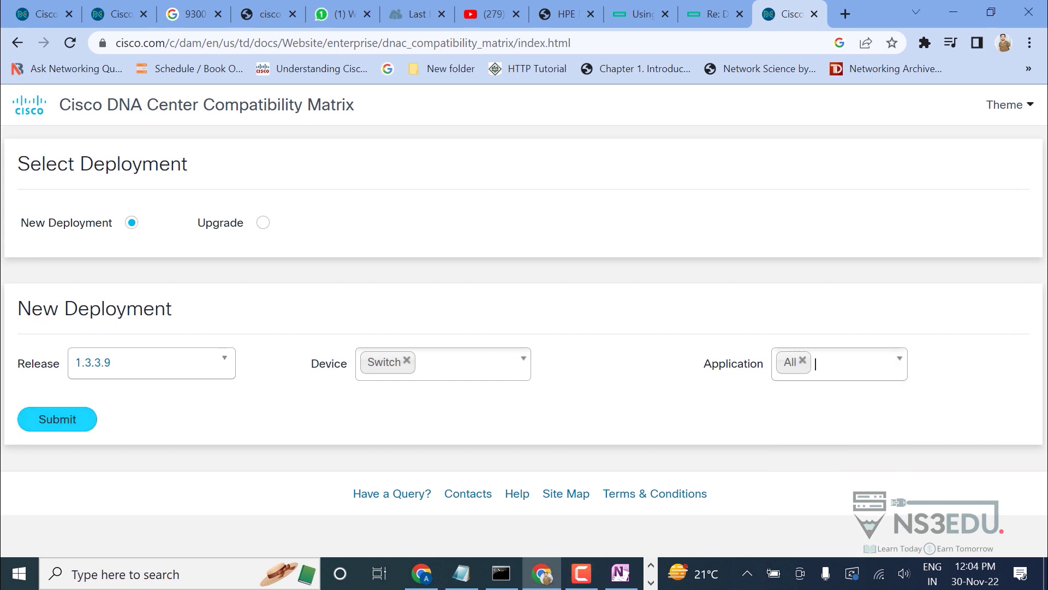
key("Tab")
key("Return")
key("Return")
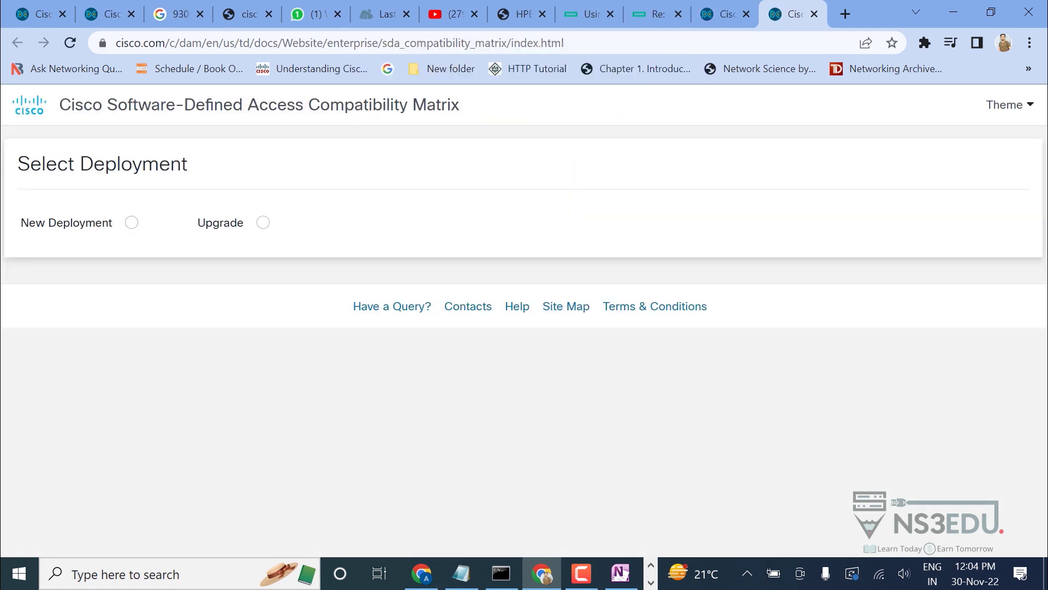
left_click(131, 222)
left_click(152, 363)
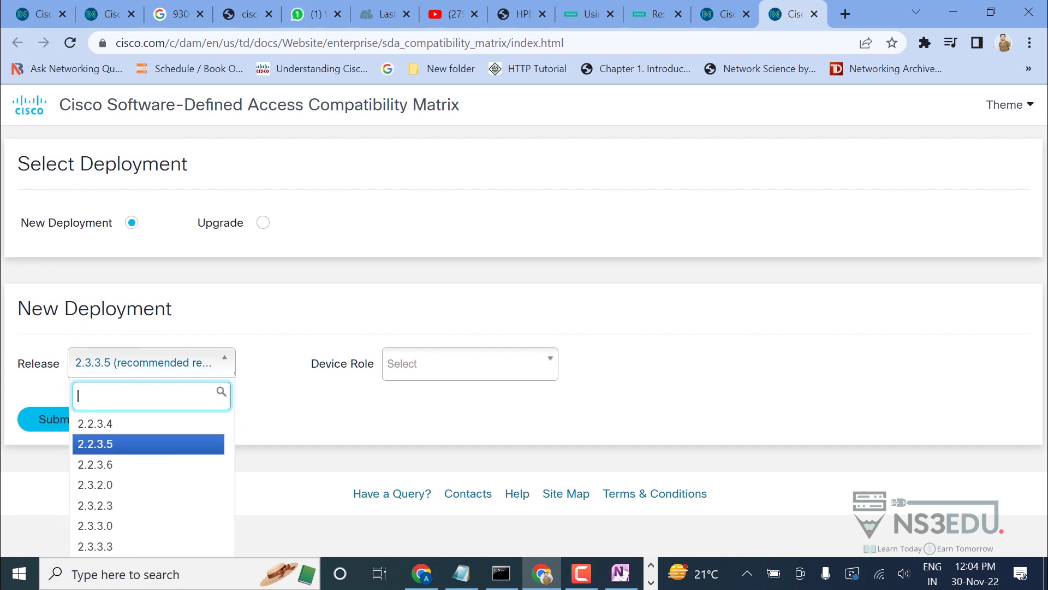